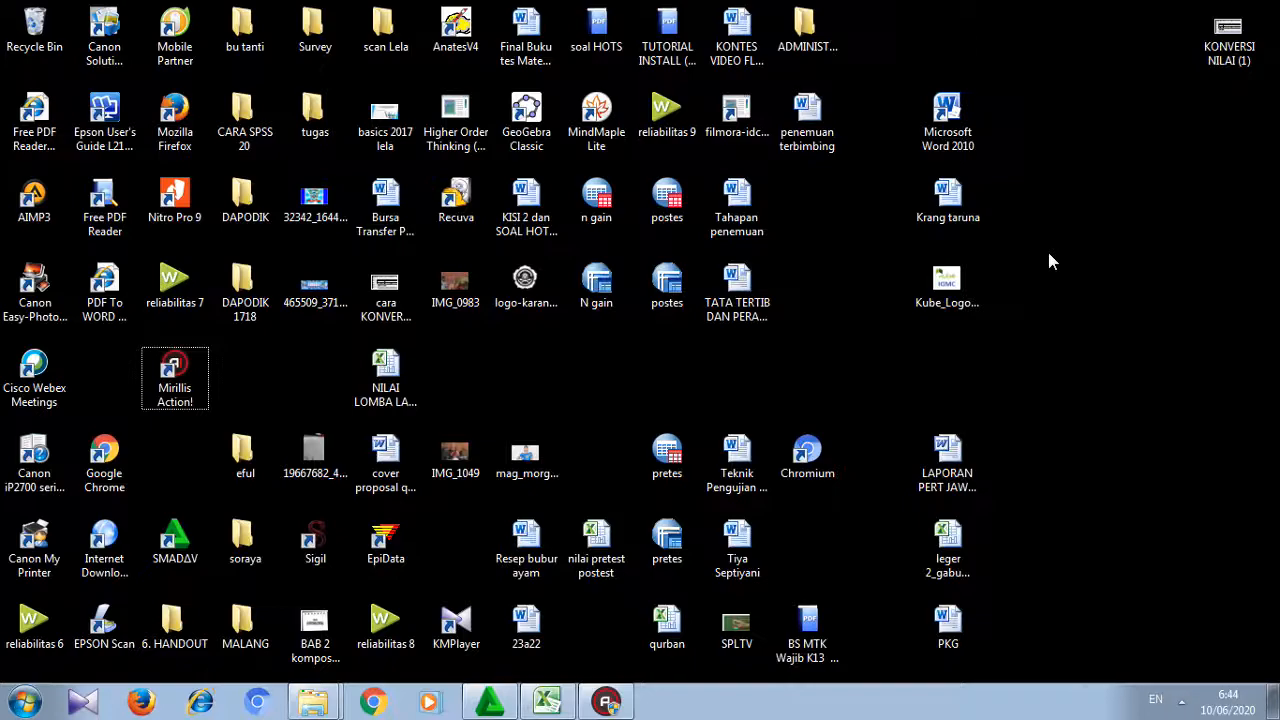
- Launch IBM SPSS Statistics 20
{"action": "key", "text": "super"}
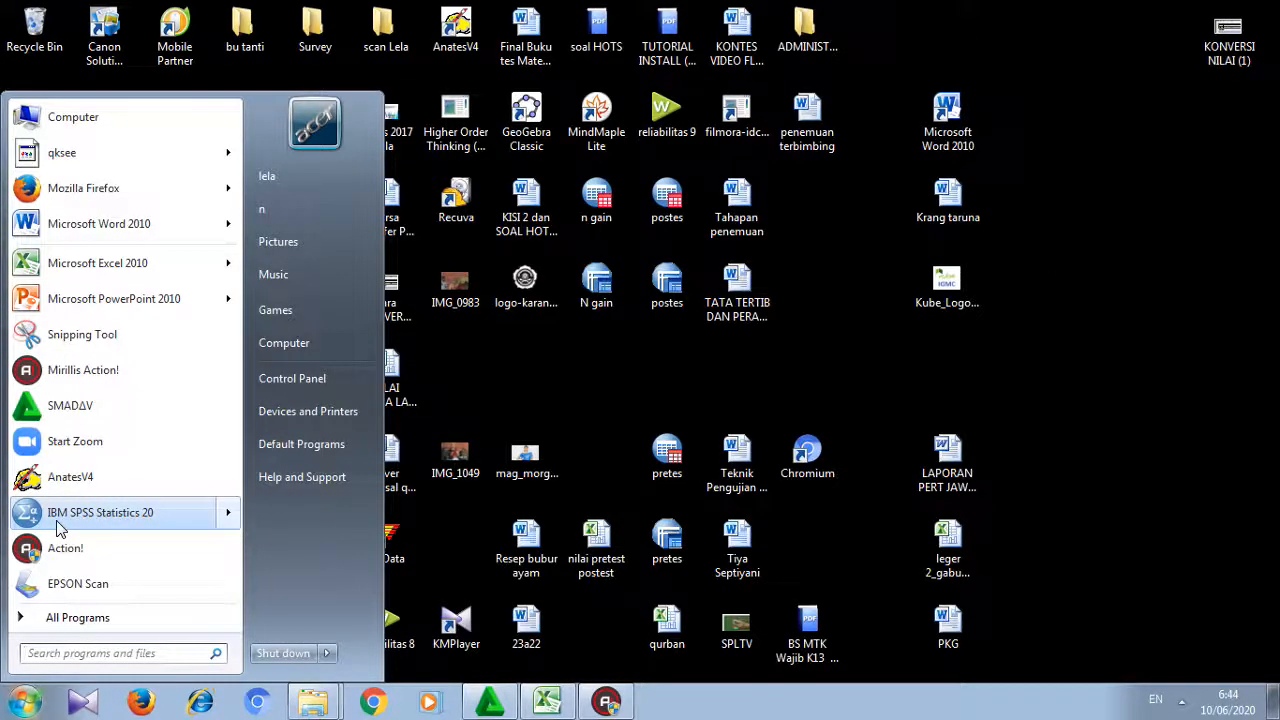
{"action": "mouse_move", "coordinate": [74, 520]}
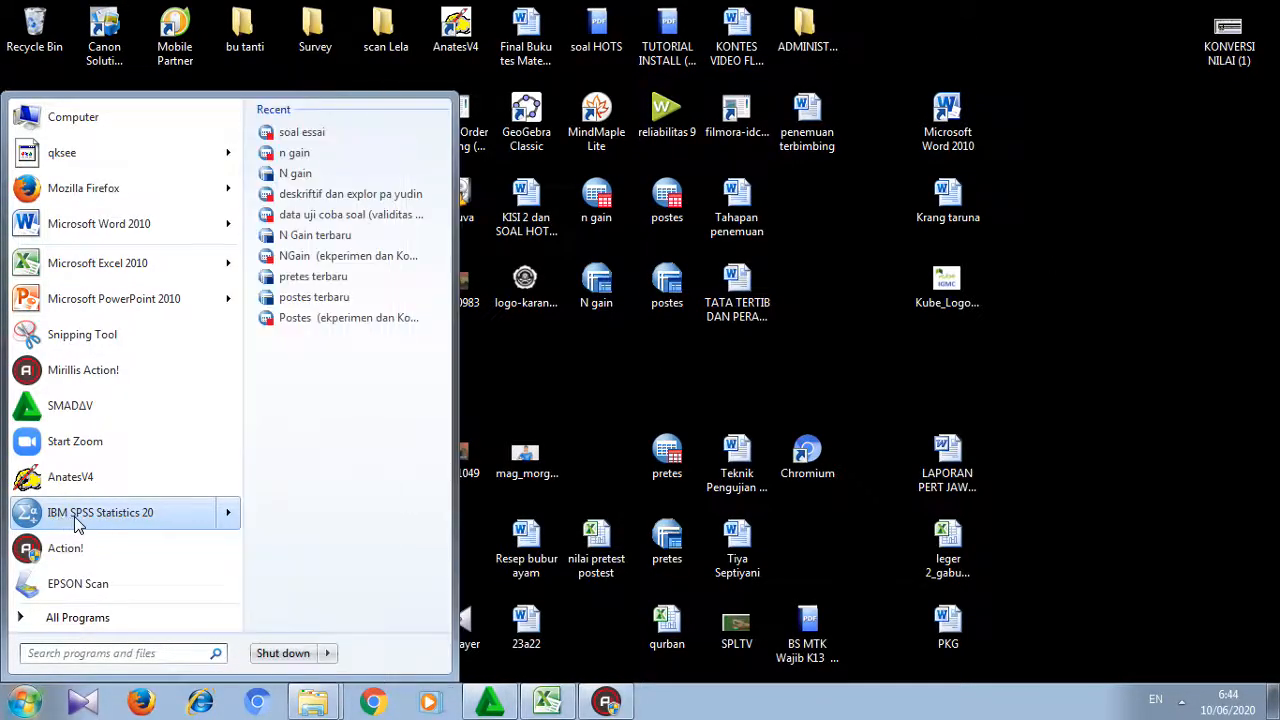
{"action": "left_click", "coordinate": [132, 520]}
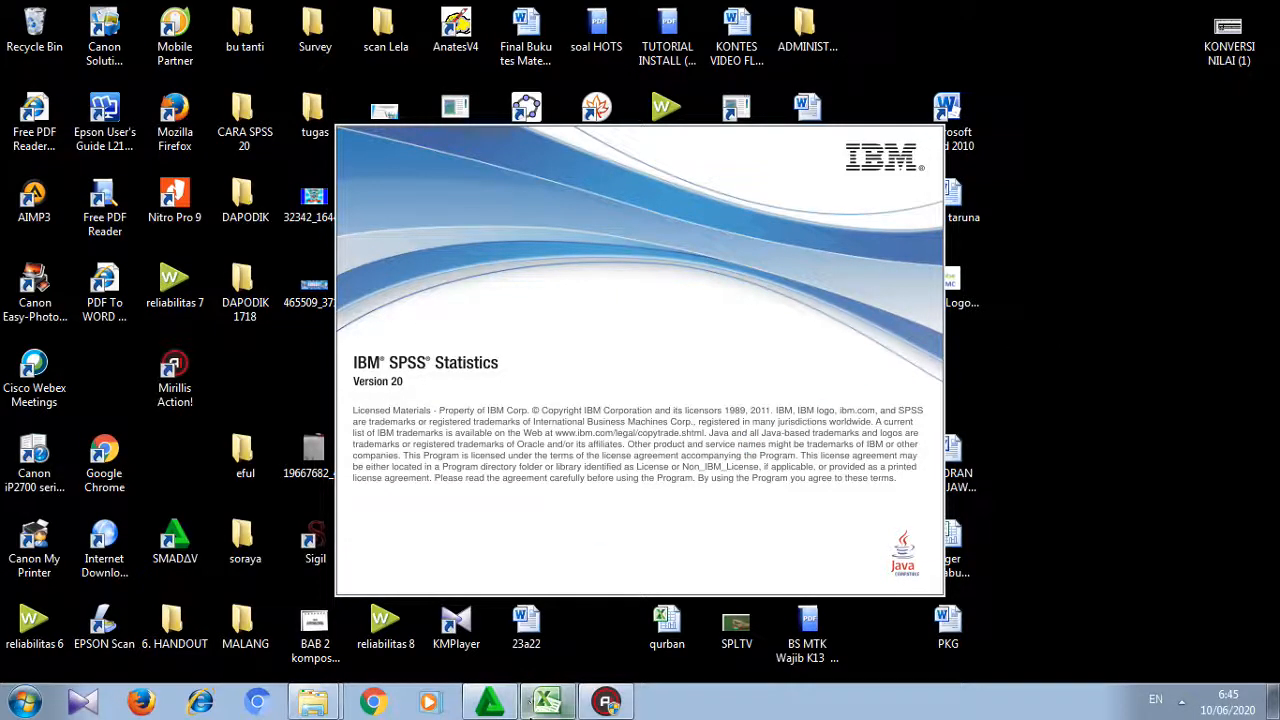
- Switch to the ANATES DAN SPSS workbook in Excel and examine the score tables on the Soal PG and Soal Essai sheets
{"action": "mouse_move", "coordinate": [530, 705]}
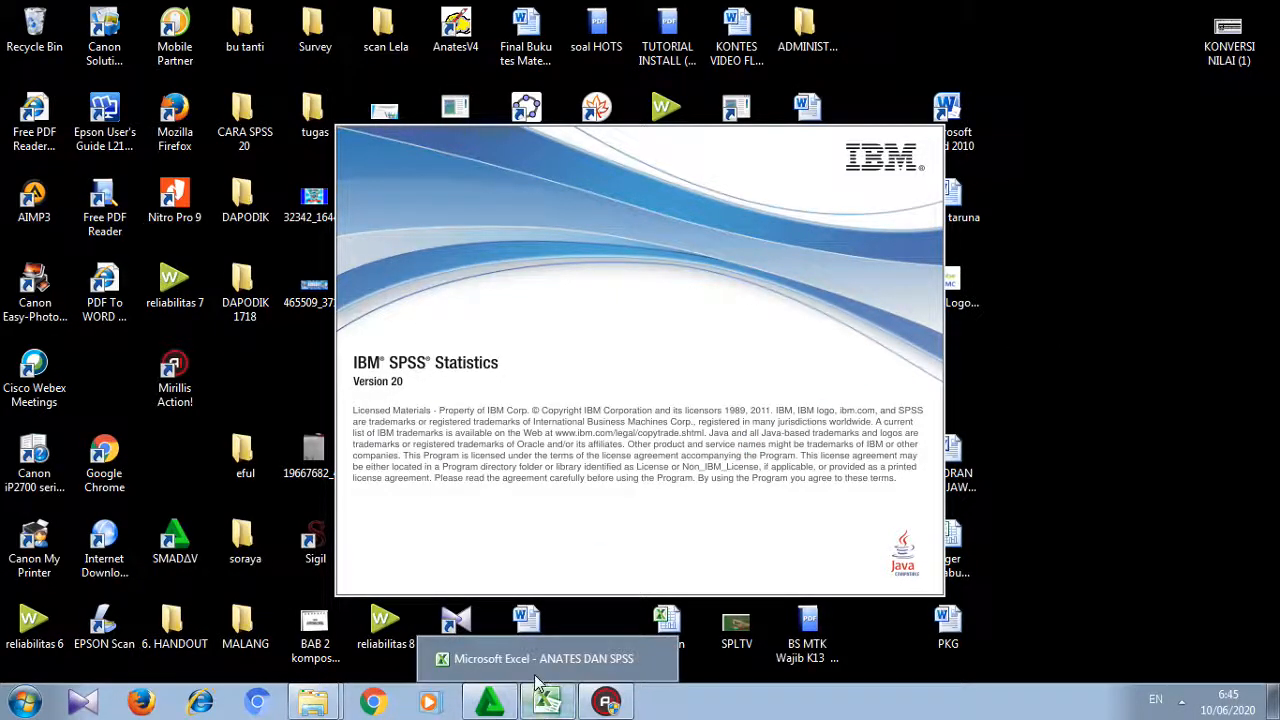
{"action": "left_click", "coordinate": [547, 704]}
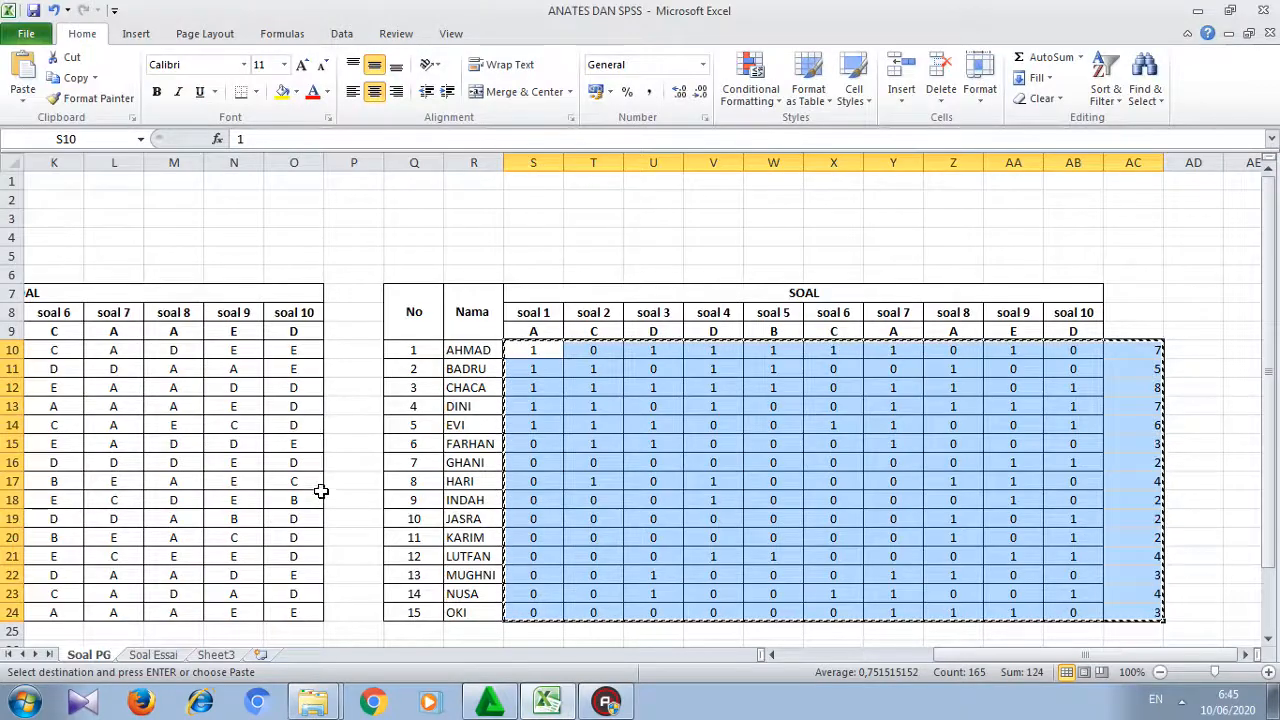
{"action": "left_click", "coordinate": [229, 462]}
{"action": "key", "text": "Left"}
{"action": "key", "text": "Left"}
{"action": "key", "text": "Left"}
{"action": "key", "text": "Left"}
{"action": "key", "text": "Left"}
{"action": "key", "text": "Left"}
{"action": "key", "text": "Left"}
{"action": "key", "text": "Left"}
{"action": "key", "text": "Left"}
{"action": "key", "text": "Left"}
{"action": "key", "text": "Left"}
{"action": "key", "text": "Left"}
{"action": "key", "text": "Left"}
{"action": "key", "text": "Right"}
{"action": "key", "text": "Right"}
{"action": "key", "text": "Right"}
{"action": "key", "text": "Right"}
{"action": "key", "text": "Right"}
{"action": "key", "text": "Right"}
{"action": "key", "text": "Right"}
{"action": "key", "text": "Right"}
{"action": "key", "text": "Right"}
{"action": "key", "text": "Right"}
{"action": "key", "text": "Right"}
{"action": "key", "text": "Right"}
{"action": "key", "text": "Right"}
{"action": "key", "text": "Right"}
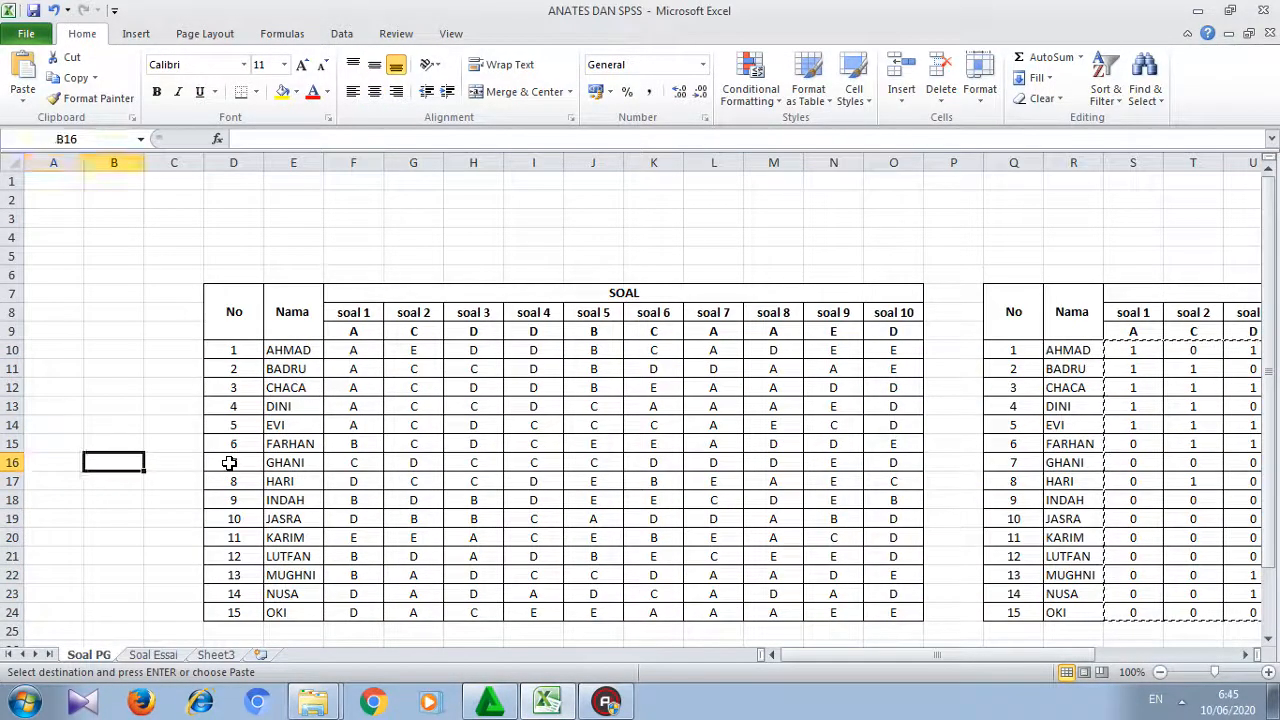
{"action": "key", "text": "Right"}
{"action": "key", "text": "Right"}
{"action": "key", "text": "Right"}
{"action": "key", "text": "Right"}
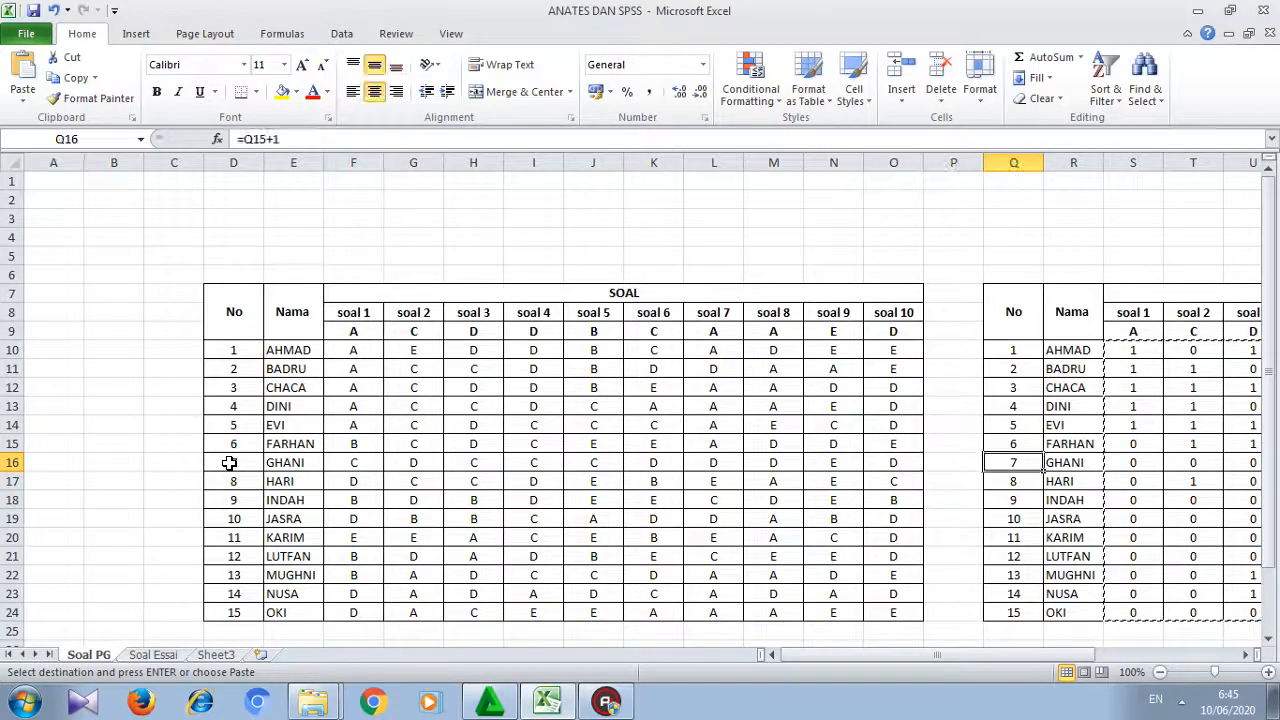
{"action": "key", "text": "Right"}
{"action": "key", "text": "Right"}
{"action": "key", "text": "Right"}
{"action": "key", "text": "Right"}
{"action": "key", "text": "Right"}
{"action": "key", "text": "Right"}
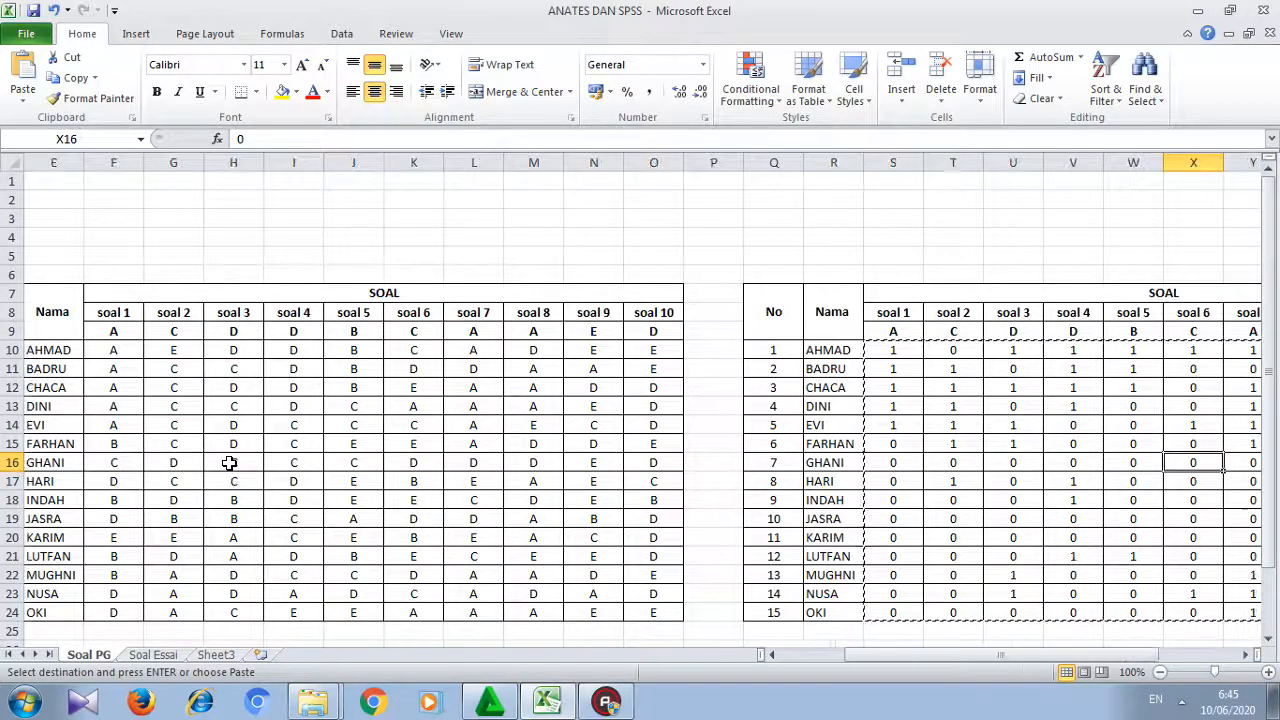
{"action": "key", "text": "Right"}
{"action": "key", "text": "Right"}
{"action": "key", "text": "Right"}
{"action": "key", "text": "Right"}
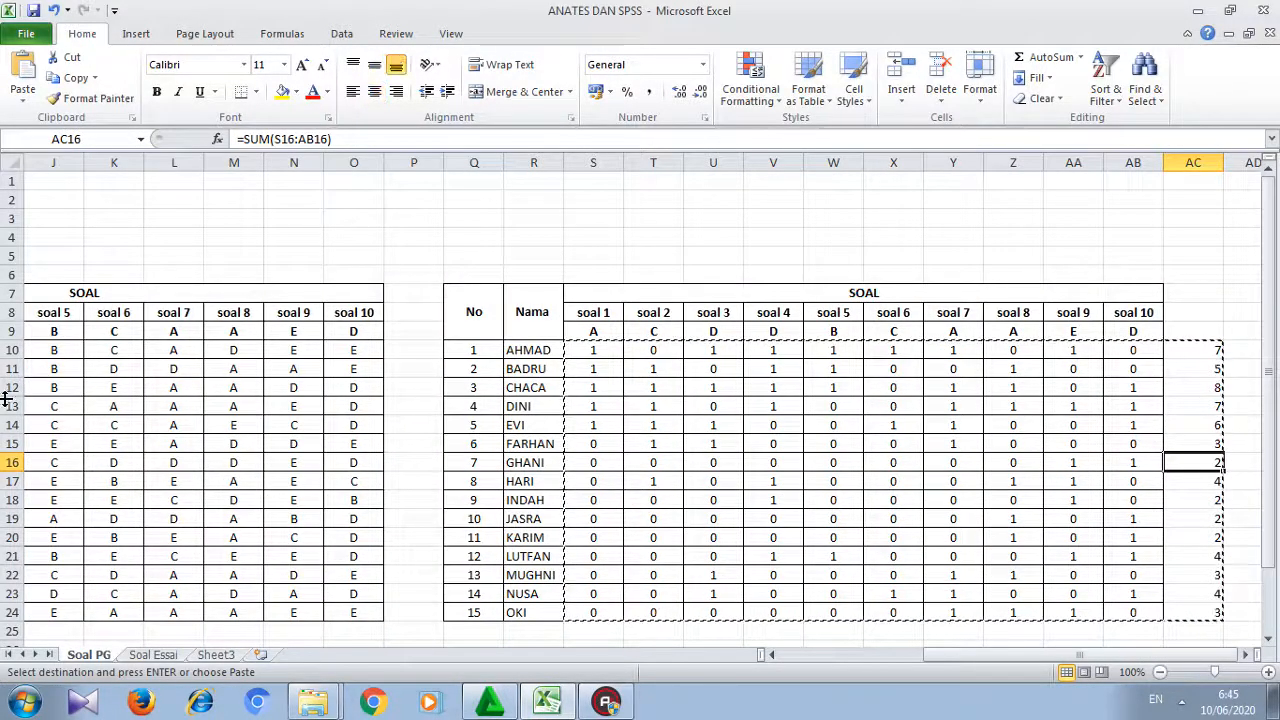
{"action": "left_click", "coordinate": [145, 655]}
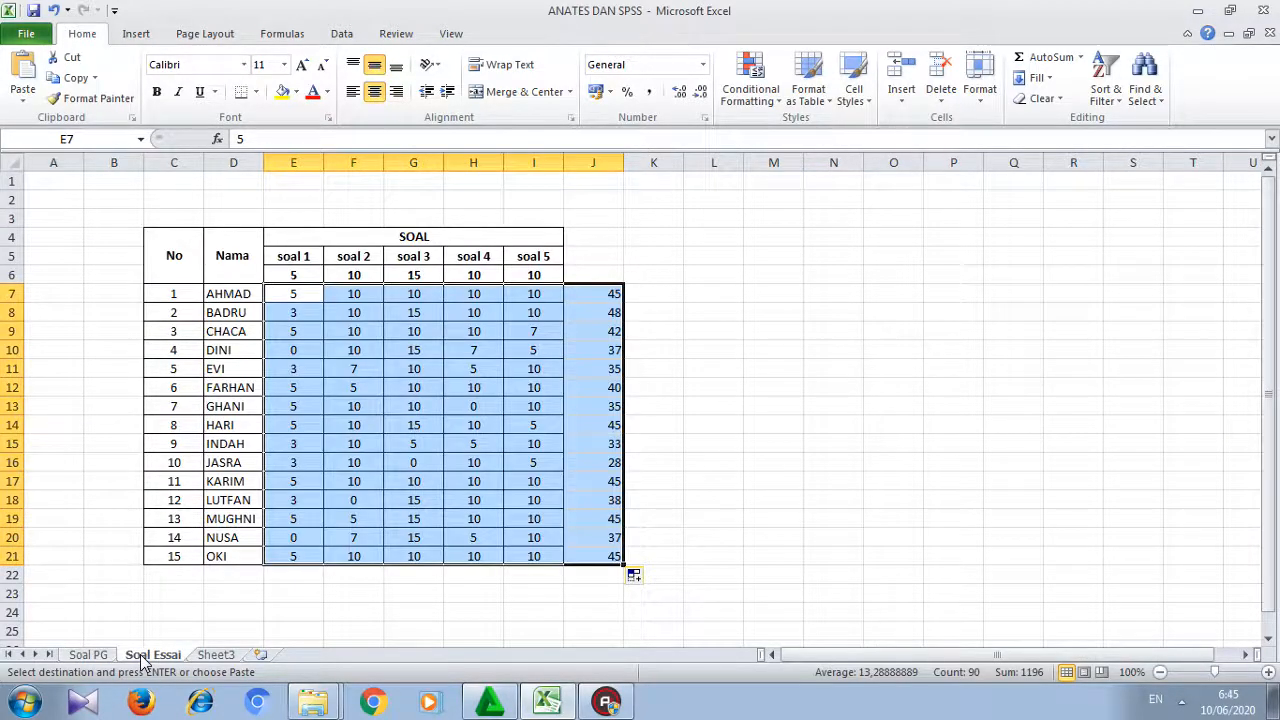
{"action": "key", "text": "Left"}
{"action": "key", "text": "Right"}
{"action": "key", "text": "Left"}
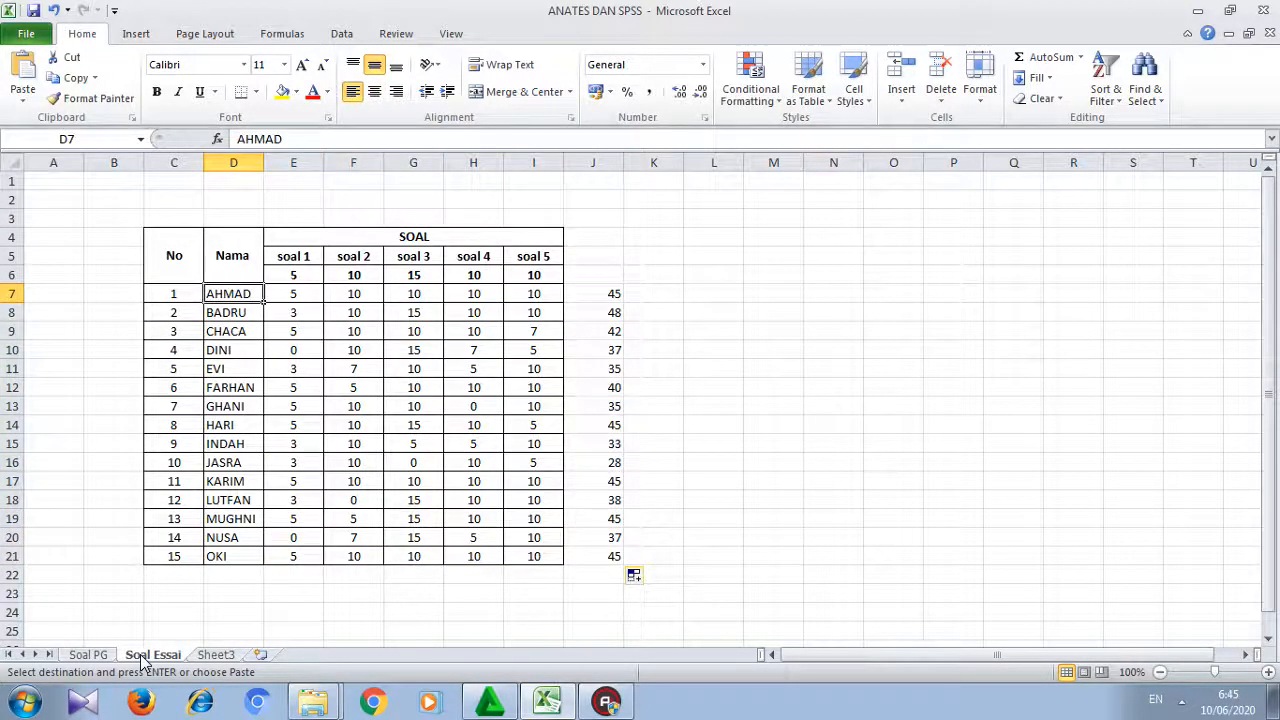
- On the Soal PG sheet, enter the heading Total in cell AC9 above the score sums
{"action": "left_click", "coordinate": [103, 655]}
{"action": "key", "text": "Right"}
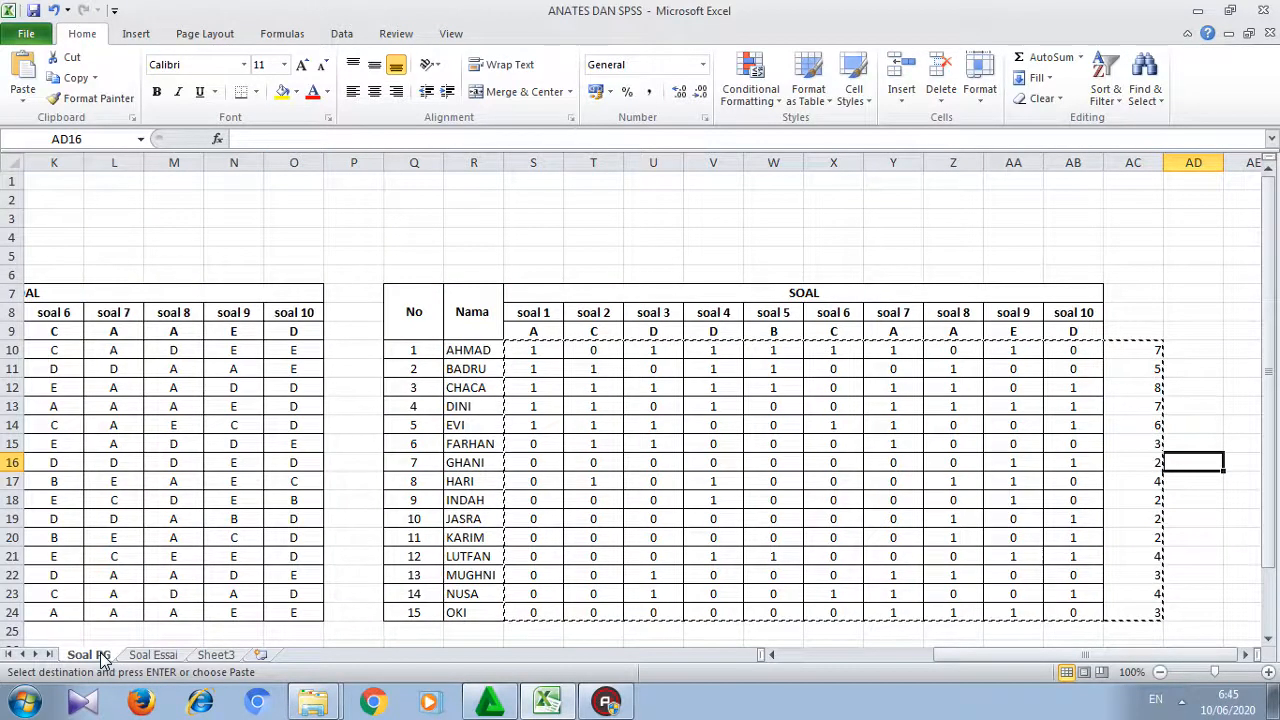
{"action": "key", "text": "Right"}
{"action": "key", "text": "Right"}
{"action": "key", "text": "Right"}
{"action": "key", "text": "Right"}
{"action": "key", "text": "Left"}
{"action": "key", "text": "Left"}
{"action": "key", "text": "Left"}
{"action": "key", "text": "Up"}
{"action": "key", "text": "Up"}
{"action": "key", "text": "Up"}
{"action": "key", "text": "Up"}
{"action": "key", "text": "Up"}
{"action": "key", "text": "Up"}
{"action": "key", "text": "Up"}
{"action": "key", "text": "Left"}
{"action": "key", "text": "Left"}
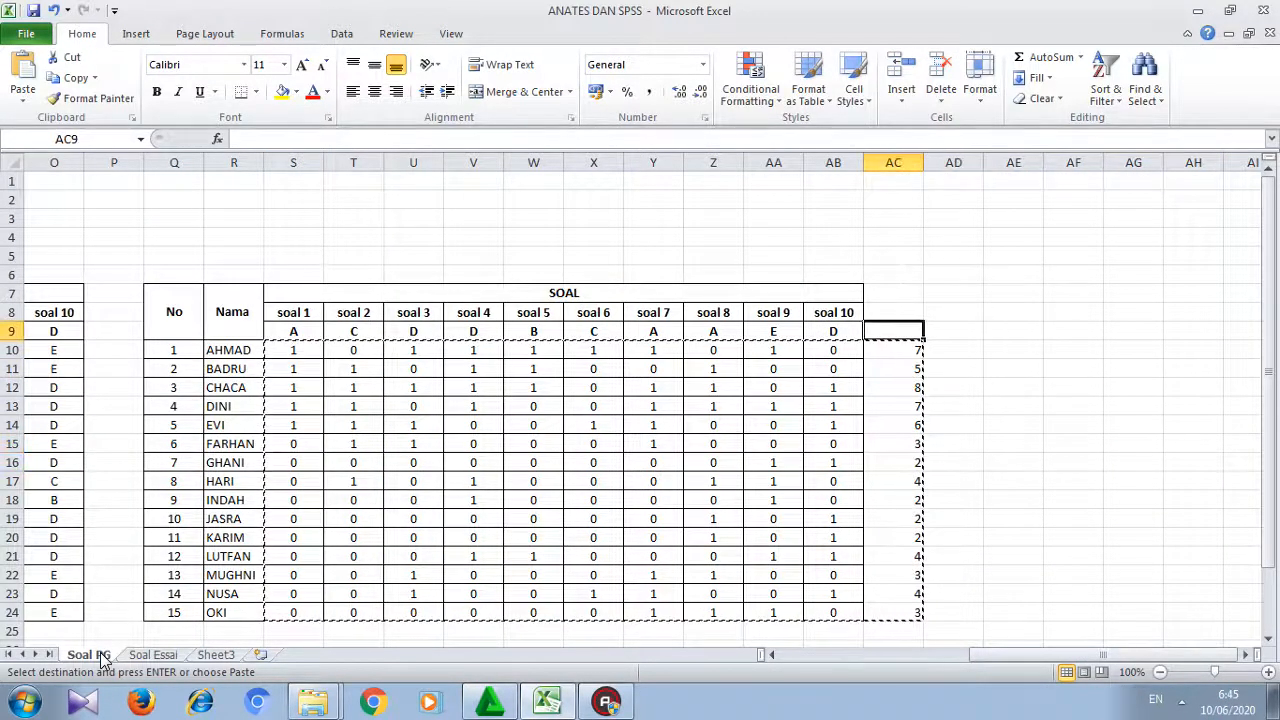
{"action": "key", "text": "F2"}
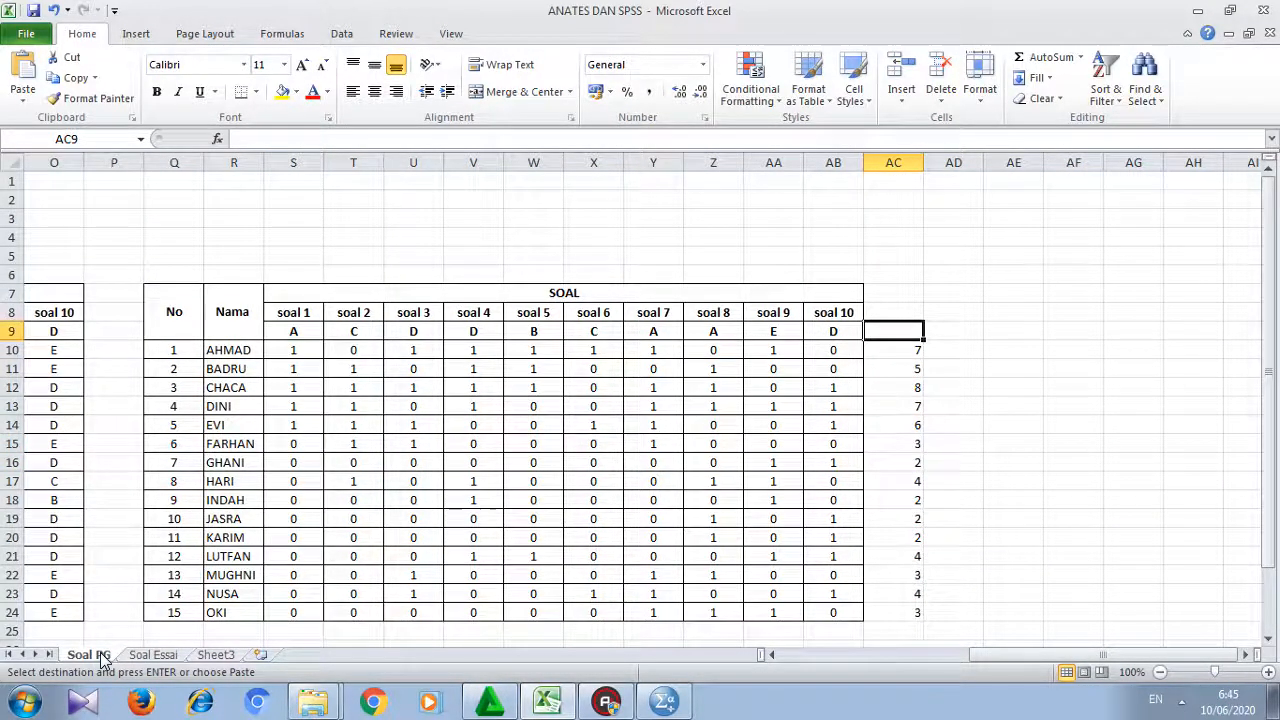
{"action": "type", "text": "Total"}
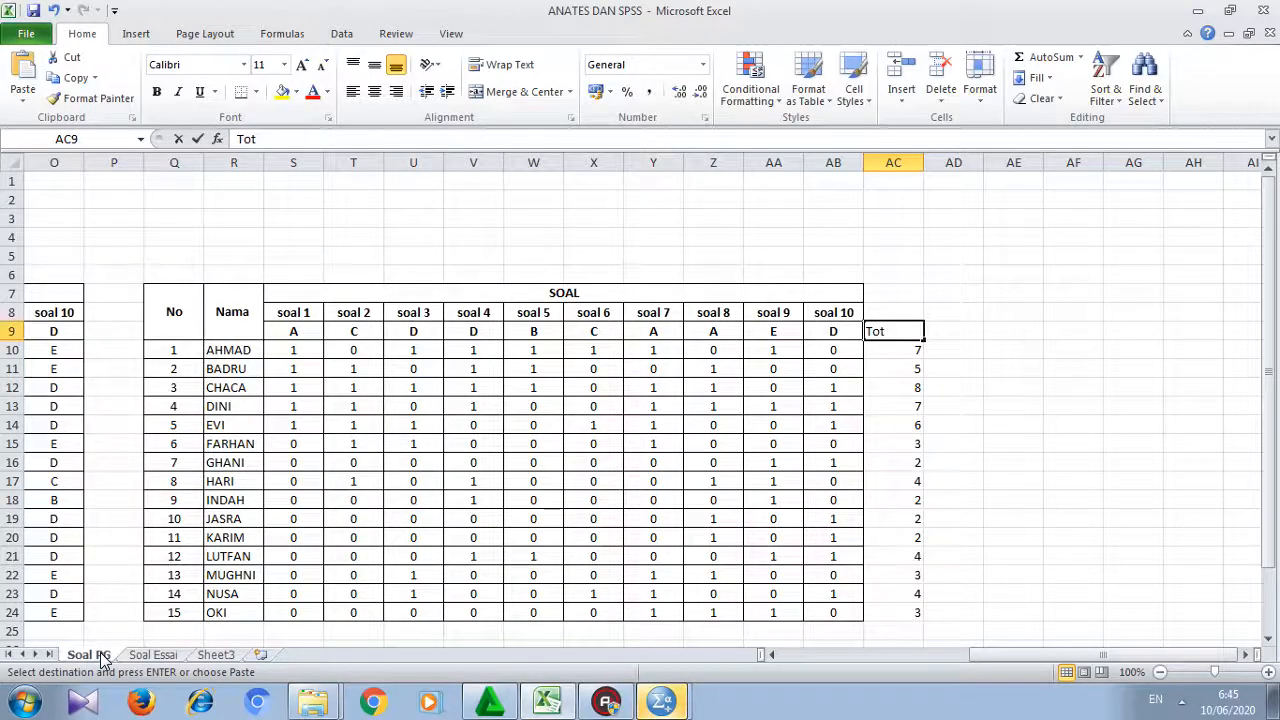
- On the Soal Essai sheet, enter the heading total in cell J6 above the score sums
{"action": "left_click", "coordinate": [153, 654]}
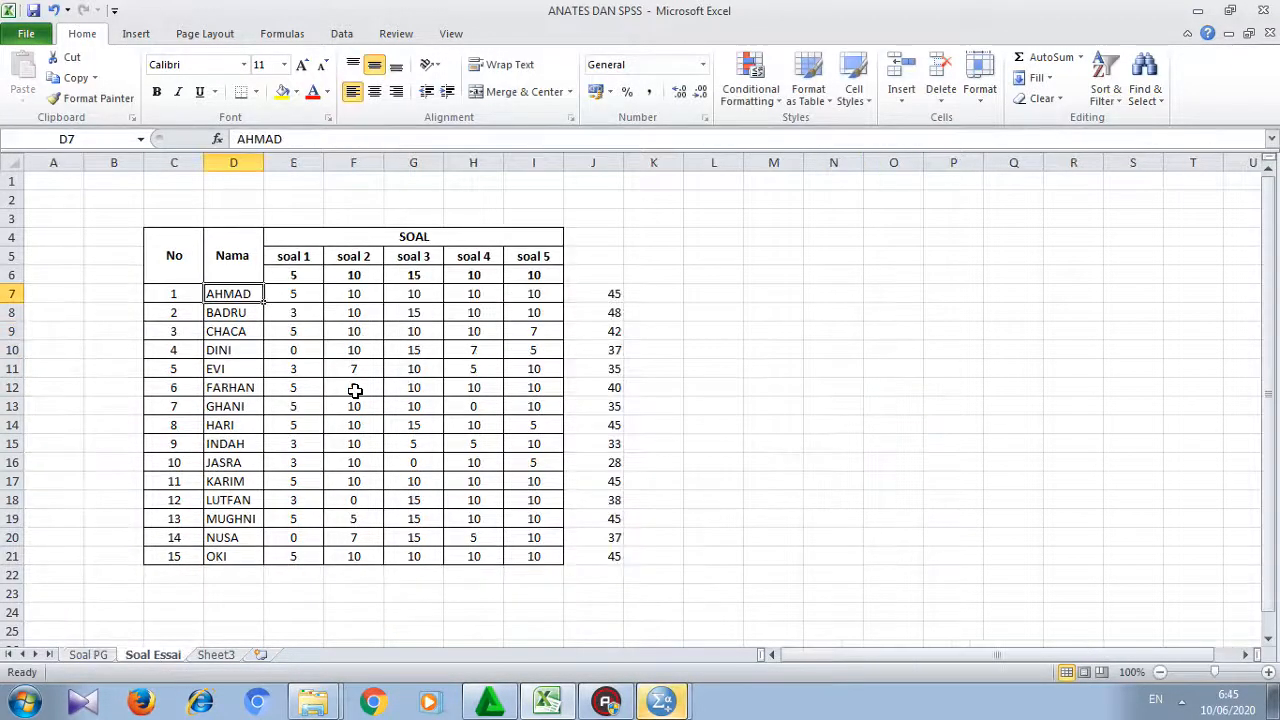
{"action": "left_click", "coordinate": [602, 275]}
{"action": "type", "text": "to"}
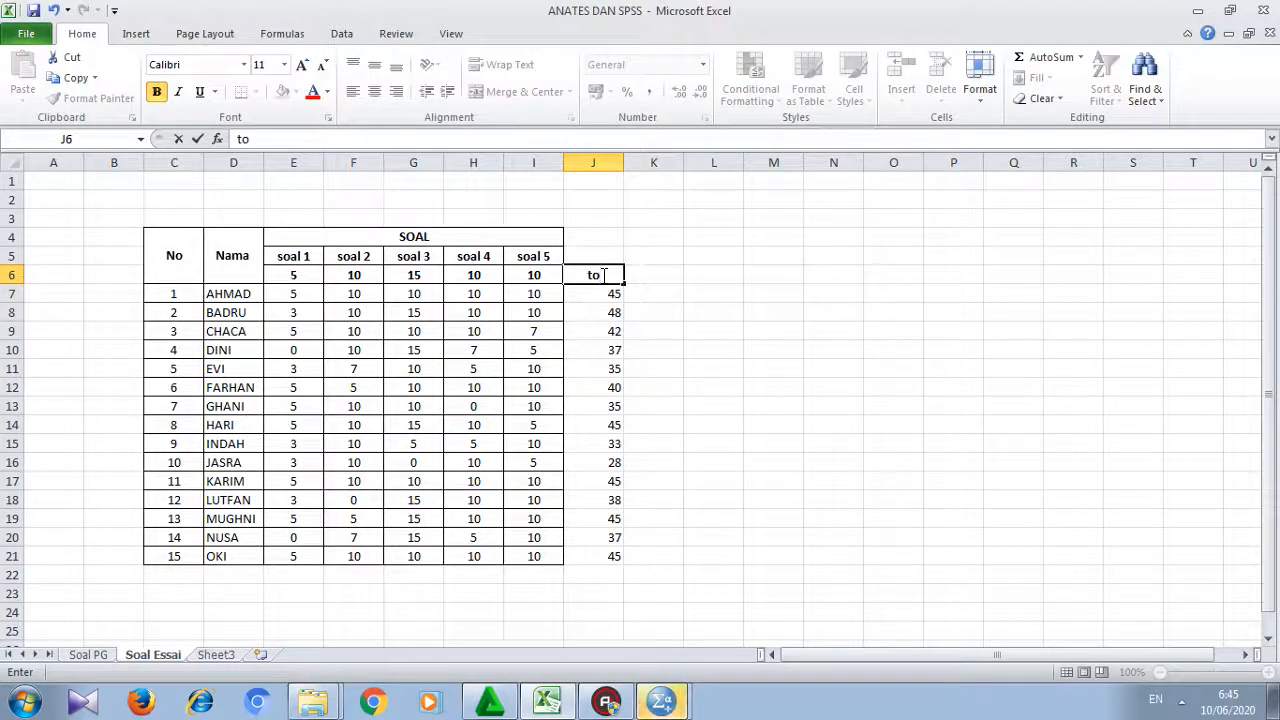
{"action": "type", "text": "tal"}
{"action": "key", "text": "Return"}
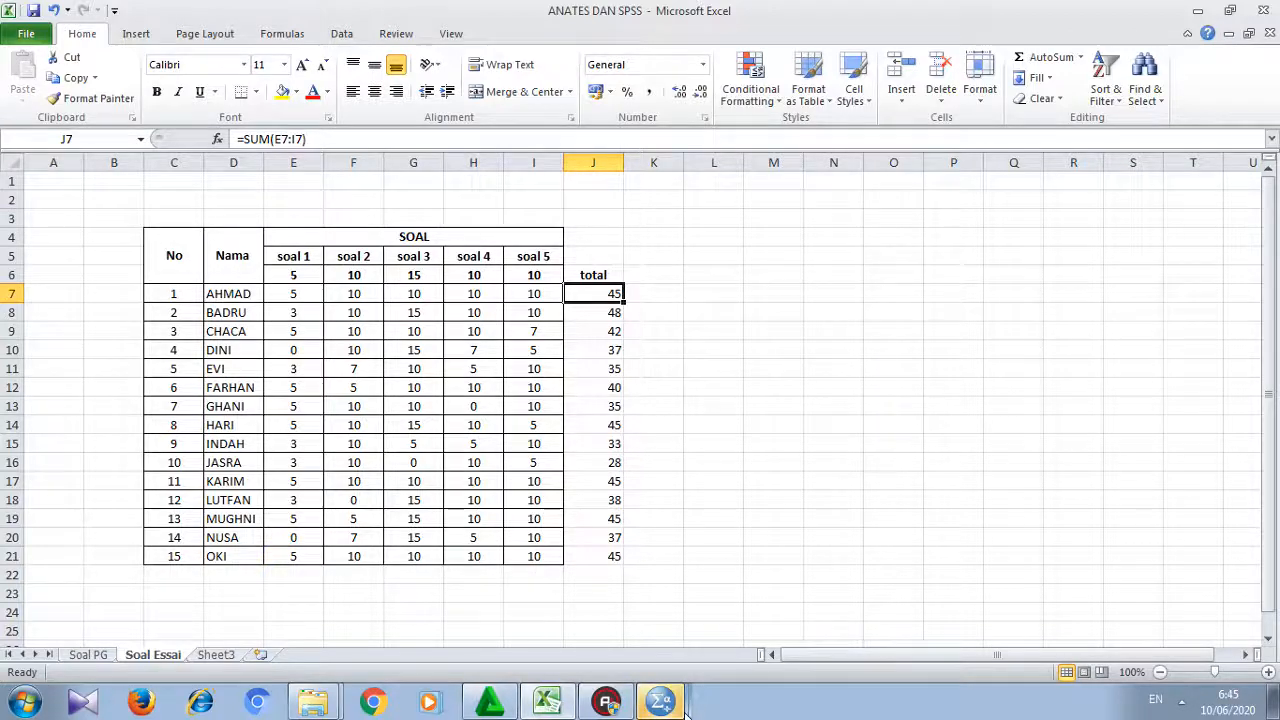
- Switch to IBM SPSS Statistics, dismiss its startup dialog and minimize the Excel workbook
{"action": "mouse_move", "coordinate": [660, 700]}
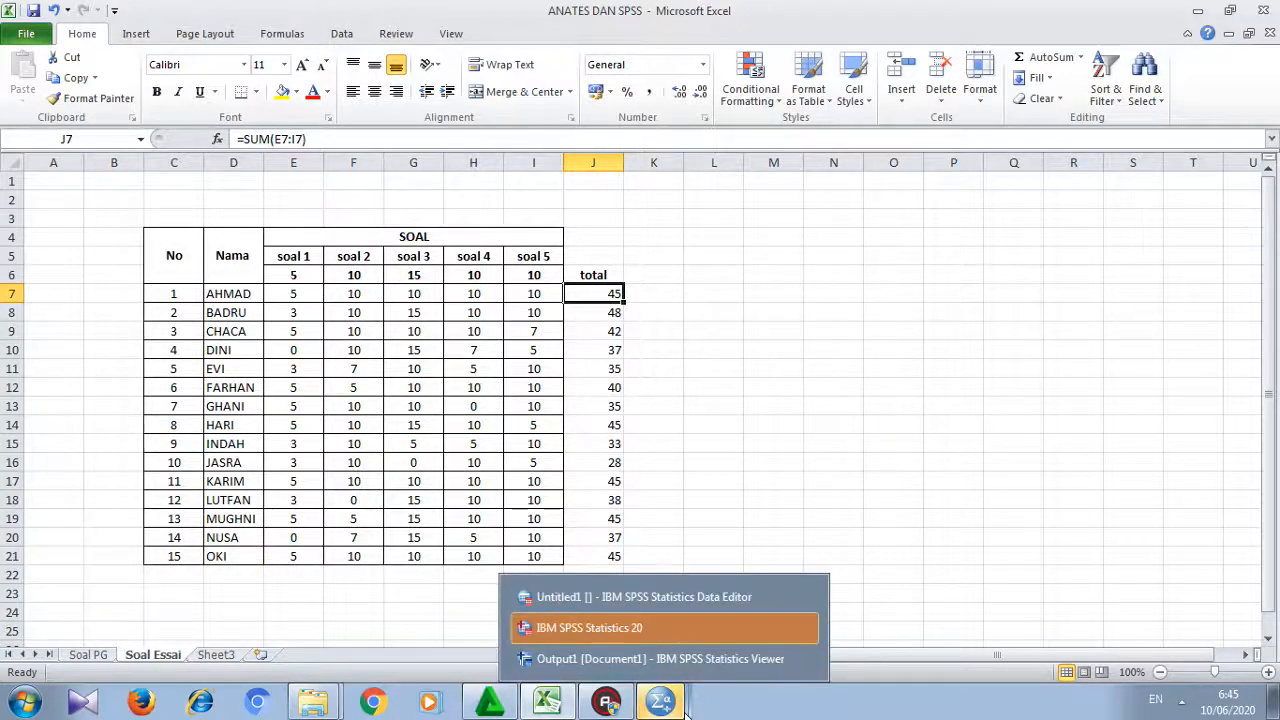
{"action": "left_click", "coordinate": [618, 628]}
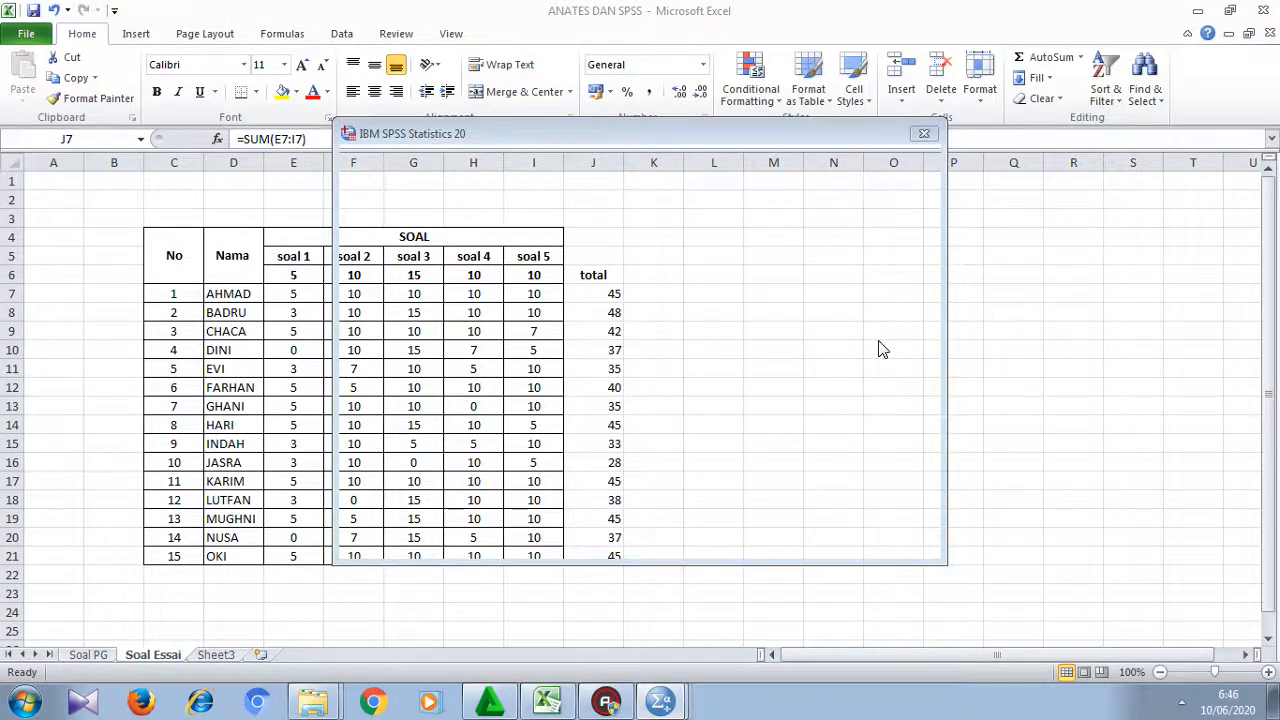
{"action": "left_click", "coordinate": [906, 536]}
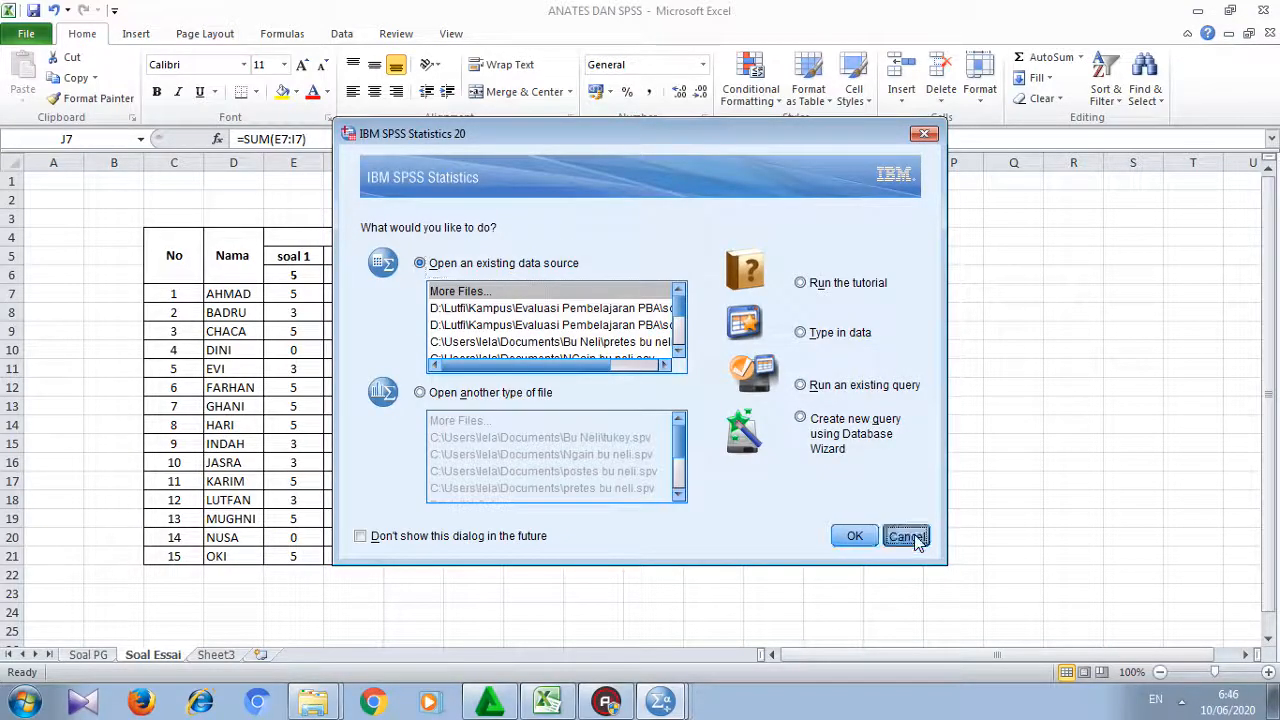
{"action": "left_click", "coordinate": [1193, 18]}
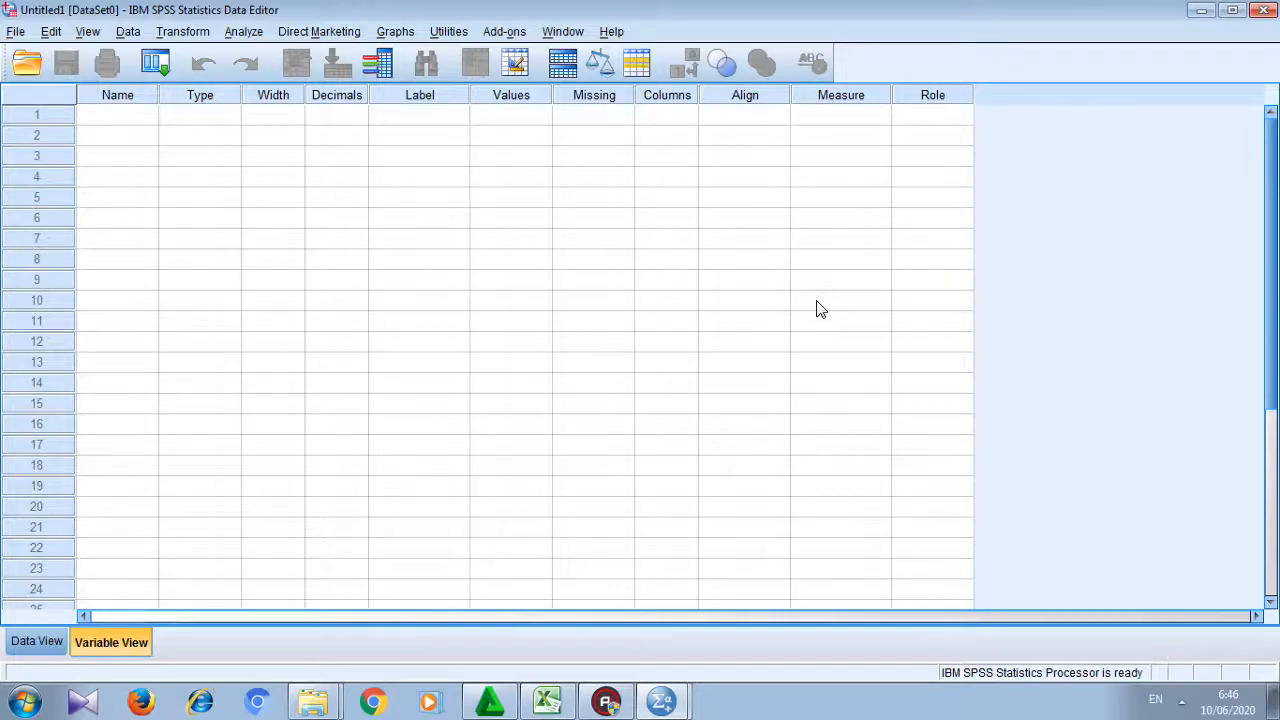
- Close the Output1 viewer window and return to the empty data editor
{"action": "left_click", "coordinate": [668, 705]}
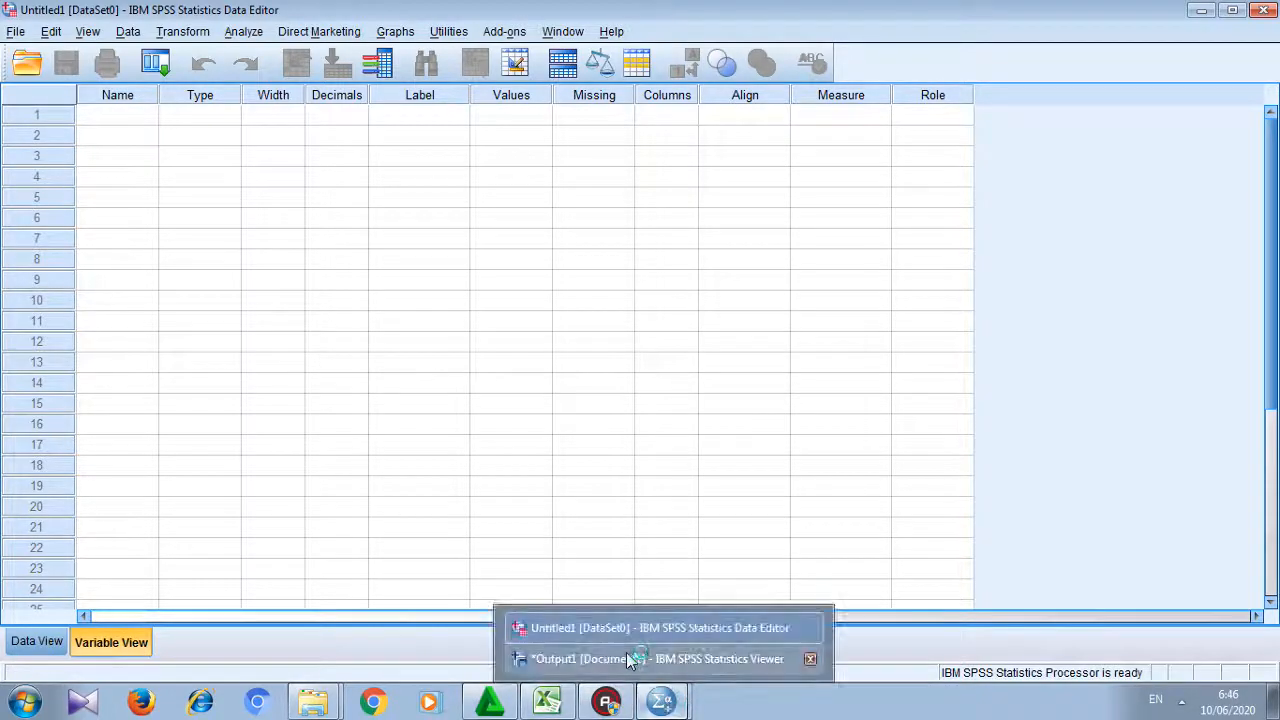
{"action": "left_click", "coordinate": [629, 583]}
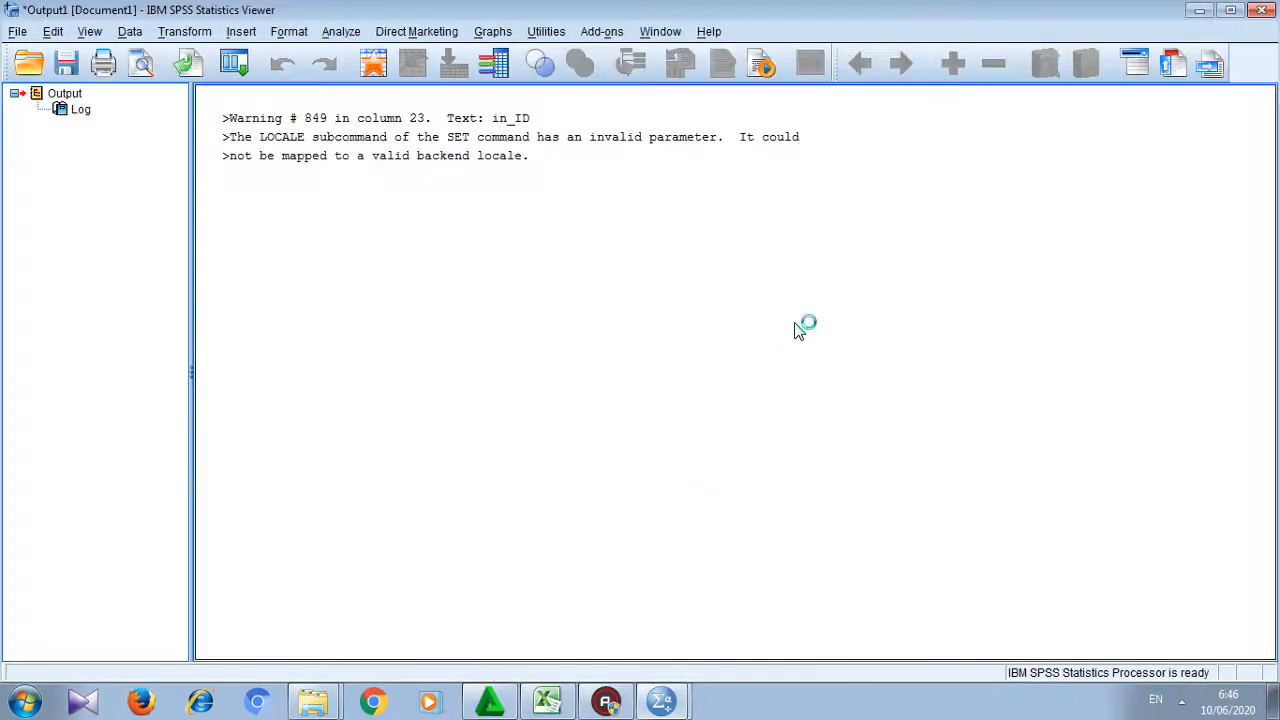
{"action": "left_click", "coordinate": [1265, 10]}
{"action": "key", "text": "Escape"}
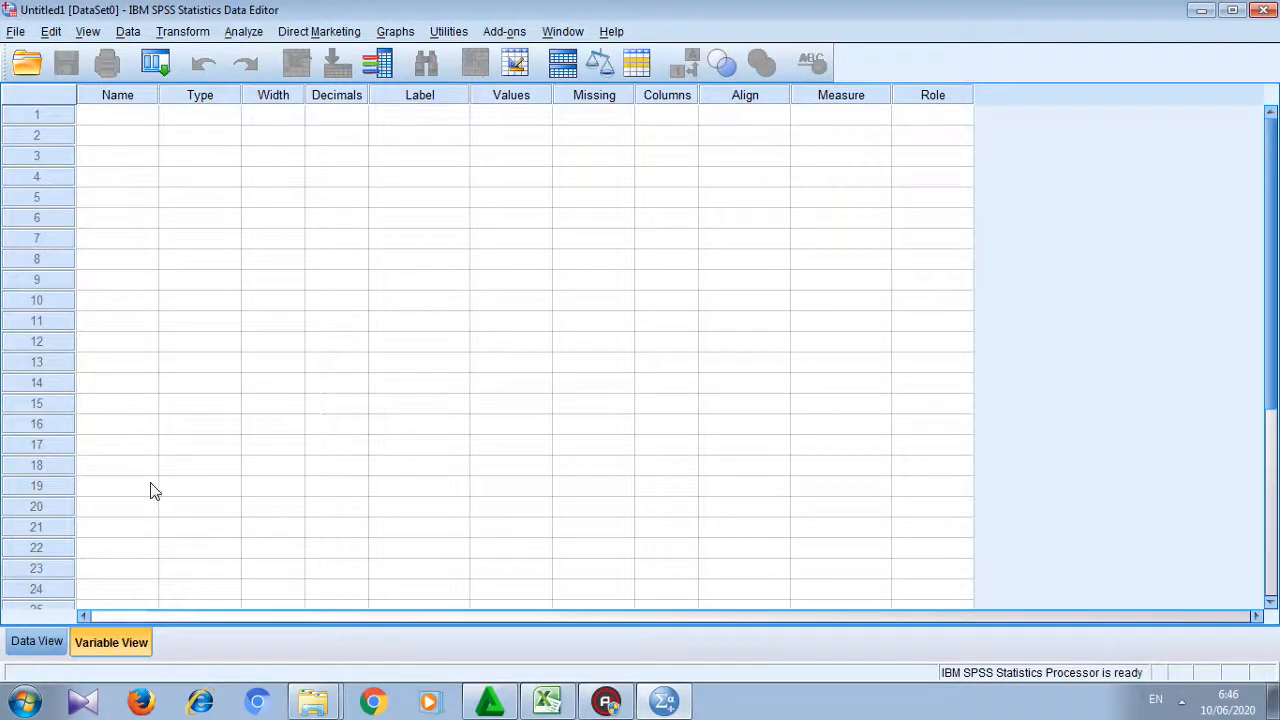
- Glance at Data View, then define the first variable as soal1 in Variable View
{"action": "left_click", "coordinate": [28, 645]}
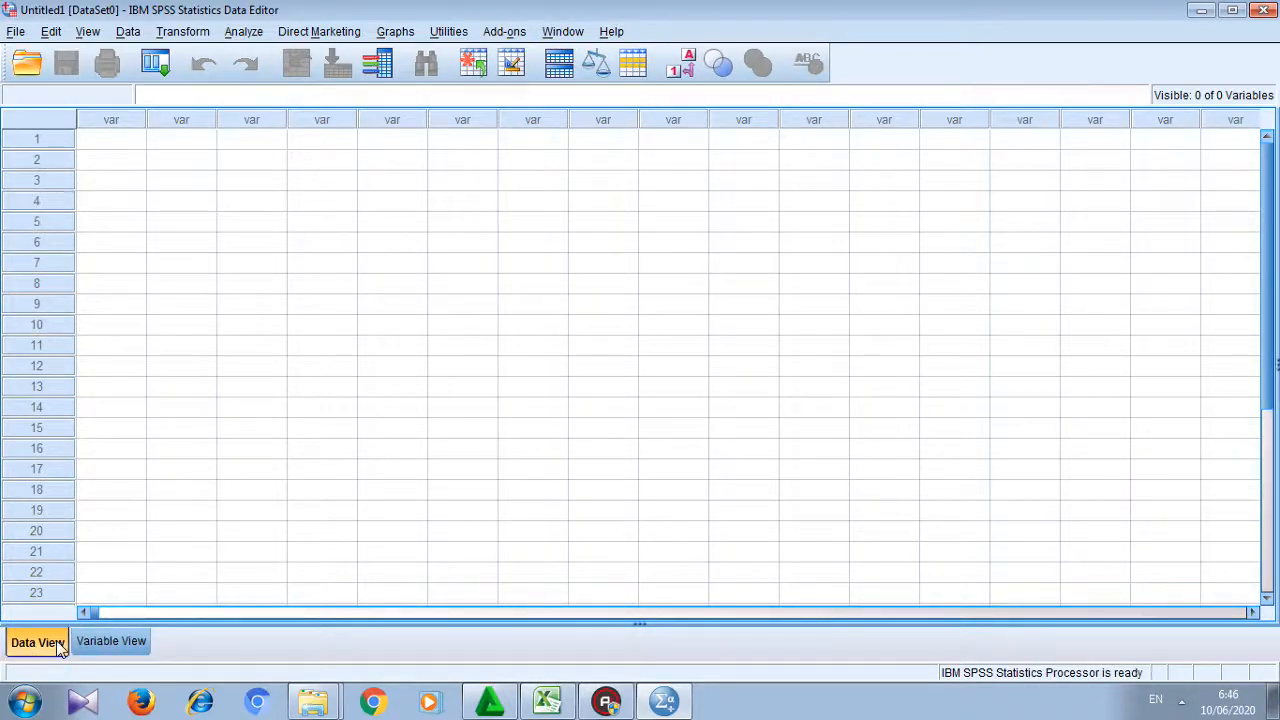
{"action": "left_click", "coordinate": [110, 644]}
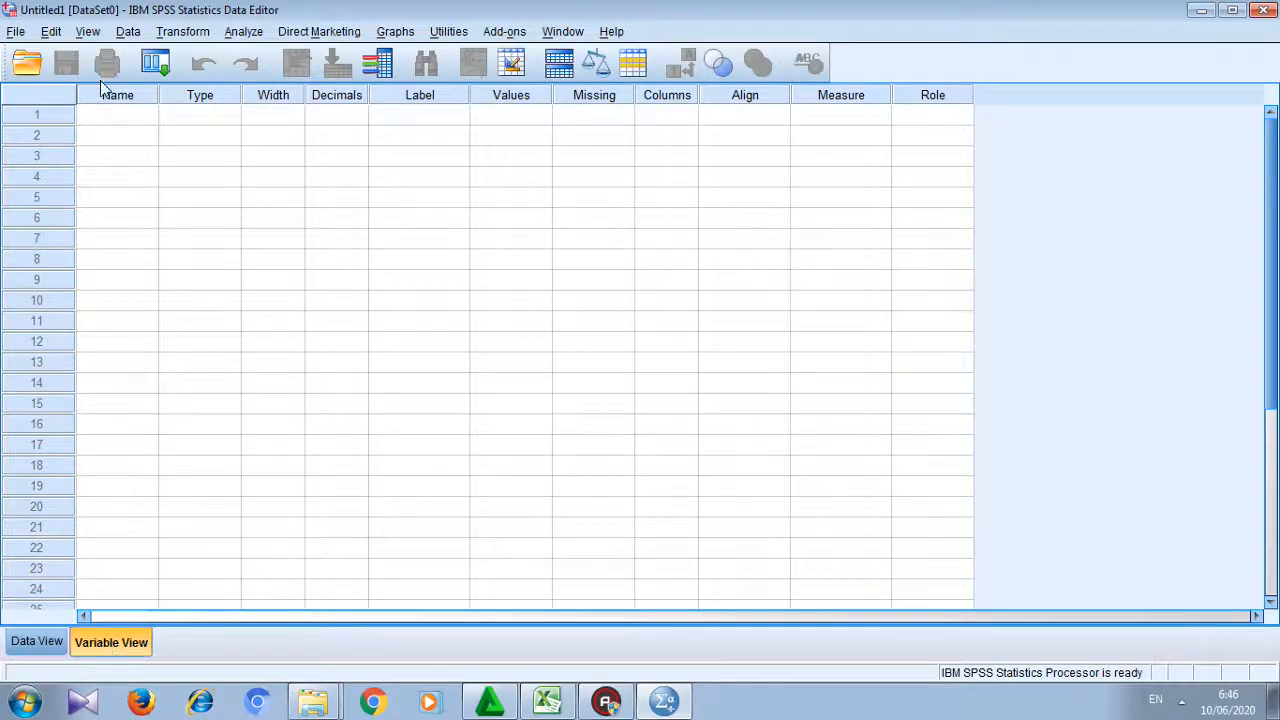
{"action": "left_click", "coordinate": [108, 118]}
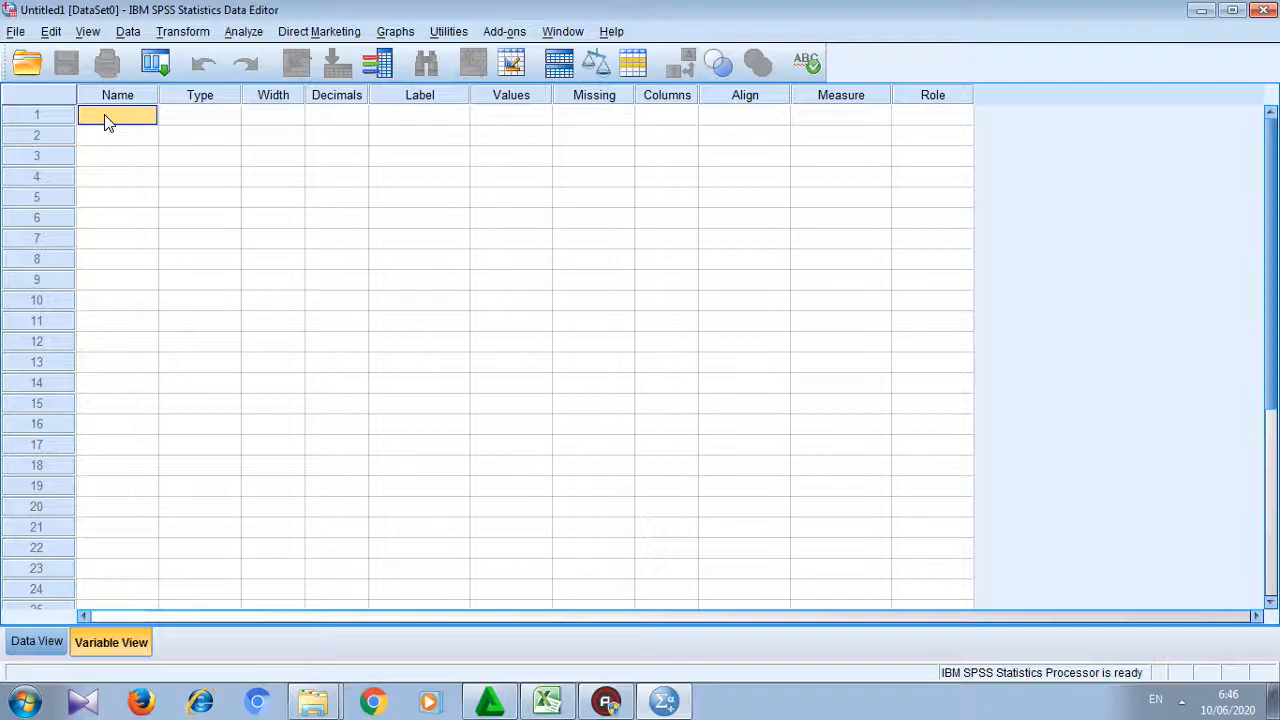
{"action": "type", "text": "soa"}
{"action": "key", "text": "Return"}
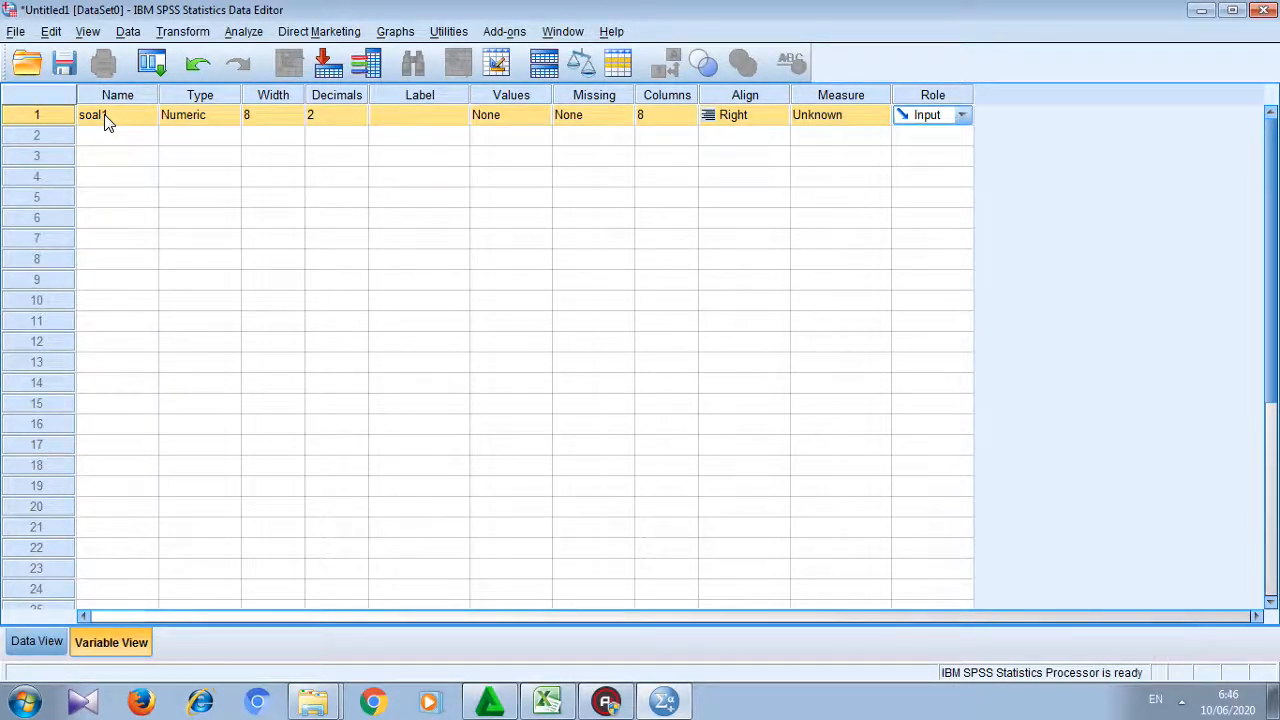
{"action": "left_click", "coordinate": [108, 116]}
{"action": "type", "text": "1"}
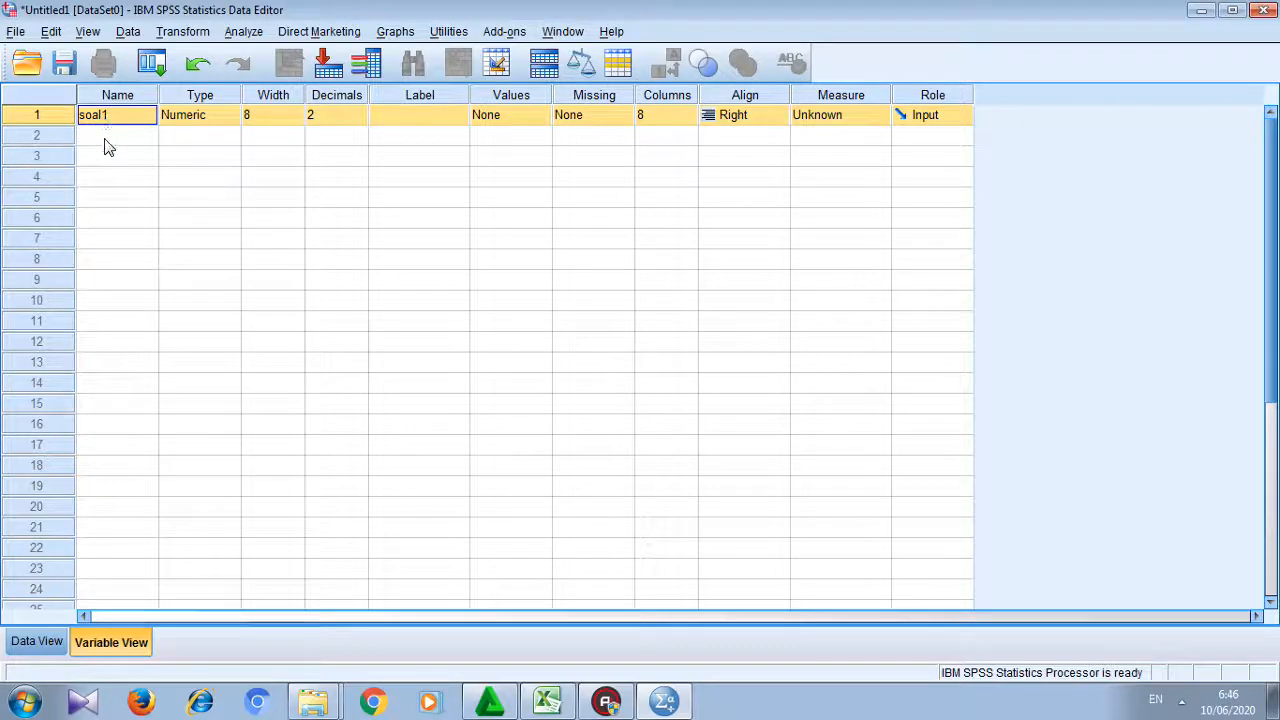
- Add the second and third variables, named soal2 and soal3
{"action": "left_click", "coordinate": [108, 143]}
{"action": "type", "text": "soal2"}
{"action": "key", "text": "Return"}
{"action": "left_click", "coordinate": [104, 158]}
{"action": "type", "text": "soal"}
{"action": "key", "text": "Return"}
- Add a fourth variable named soal4 with Scale as its measure
{"action": "key", "text": "Up"}
{"action": "key", "text": "Left"}
{"action": "key", "text": "Left"}
{"action": "key", "text": "Home"}
{"action": "type", "text": "soal"}
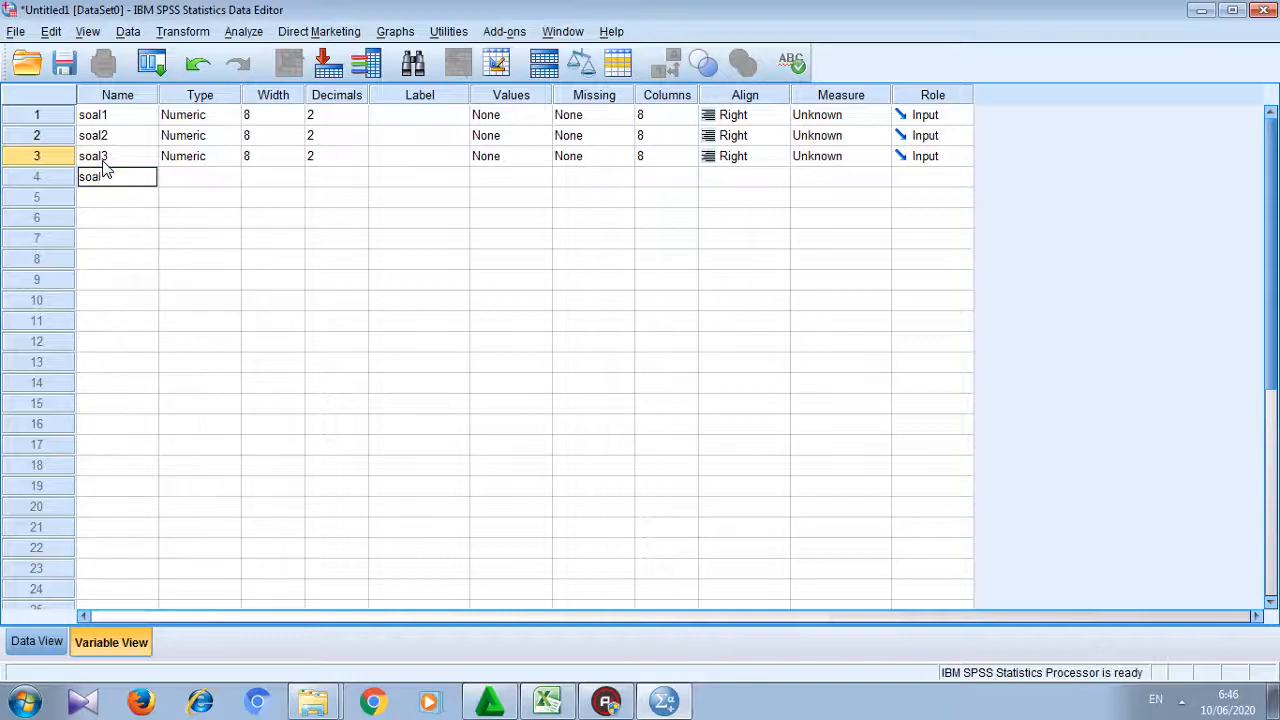
{"action": "type", "text": "4"}
{"action": "key", "text": "Right"}
{"action": "key", "text": "Right"}
{"action": "key", "text": "Right"}
{"action": "key", "text": "Right"}
{"action": "key", "text": "Right"}
{"action": "key", "text": "Right"}
{"action": "key", "text": "Right"}
{"action": "key", "text": "Right"}
{"action": "key", "text": "Right"}
{"action": "key", "text": "Left"}
{"action": "key", "text": "Down"}
- Add a fifth variable named soal5 below soal4
{"action": "key", "text": "Left"}
{"action": "key", "text": "Left"}
{"action": "key", "text": "Home"}
{"action": "type", "text": "soa"}
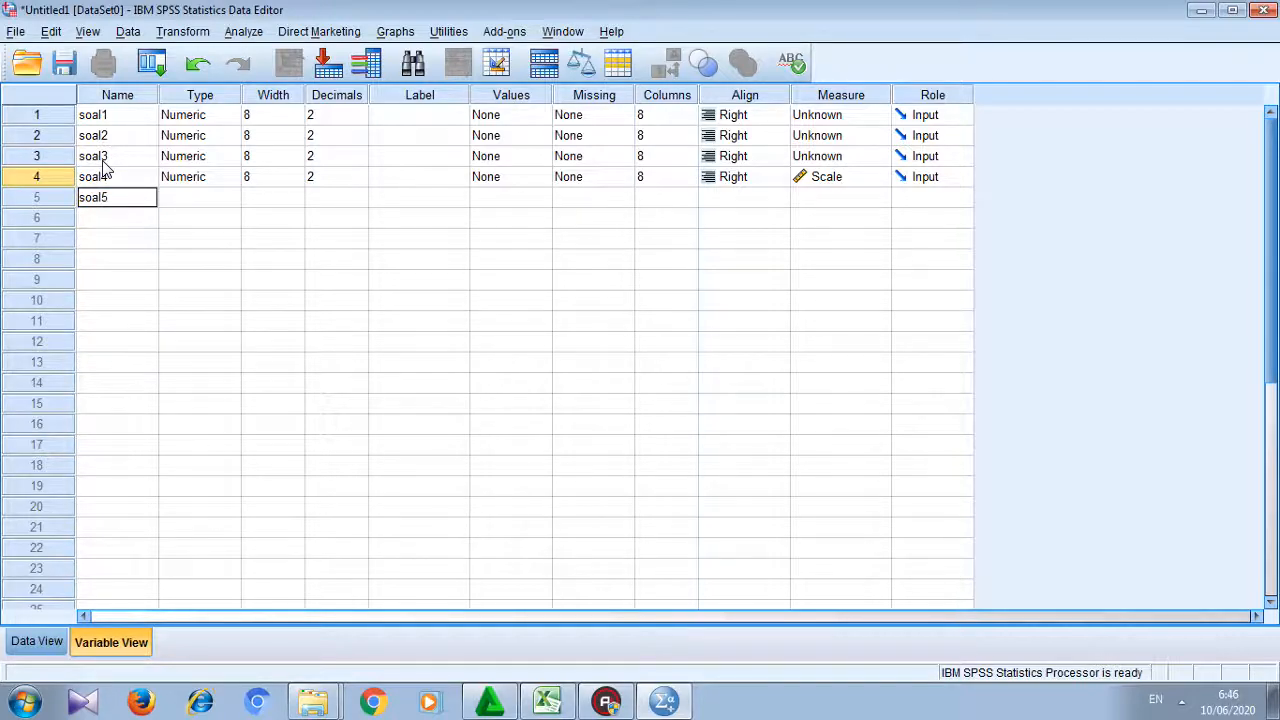
{"action": "left_click", "coordinate": [101, 217]}
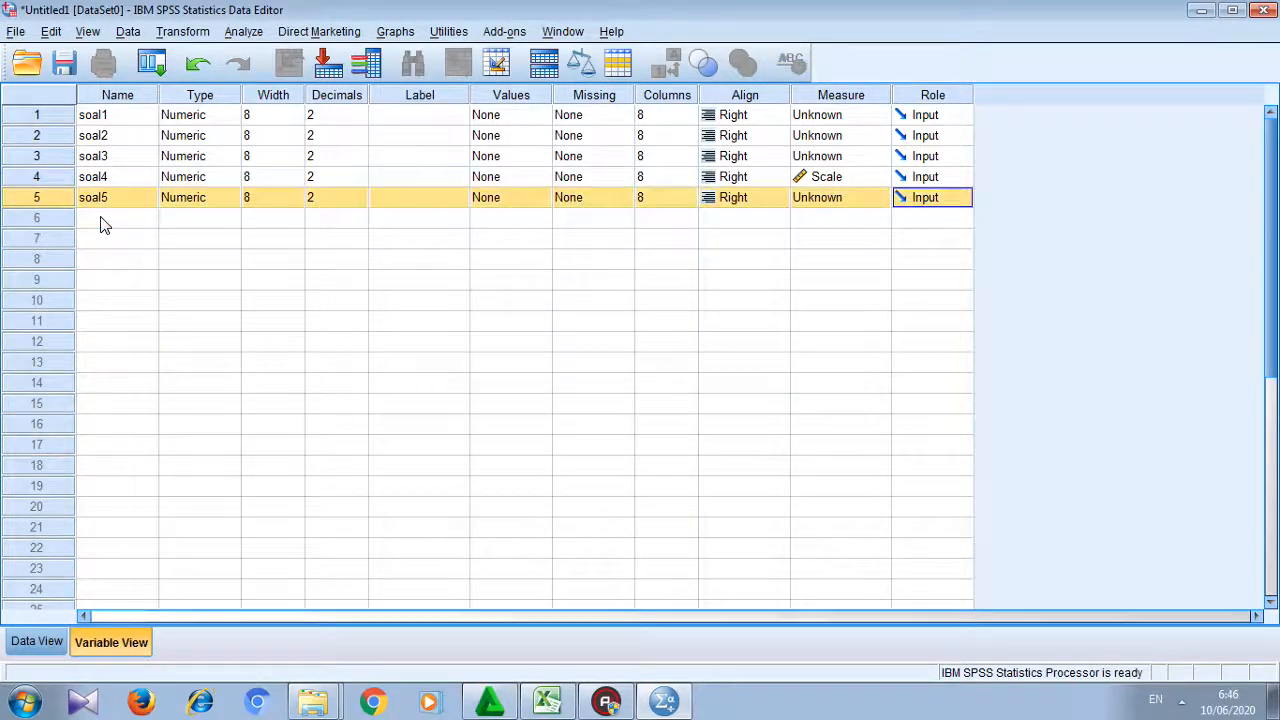
- Add variables named soal6, soal7 and soal8 in rows 6 to 8
{"action": "left_click", "coordinate": [103, 222]}
{"action": "type", "text": "soal6"}
{"action": "left_click", "coordinate": [95, 240]}
{"action": "type", "text": "soal7"}
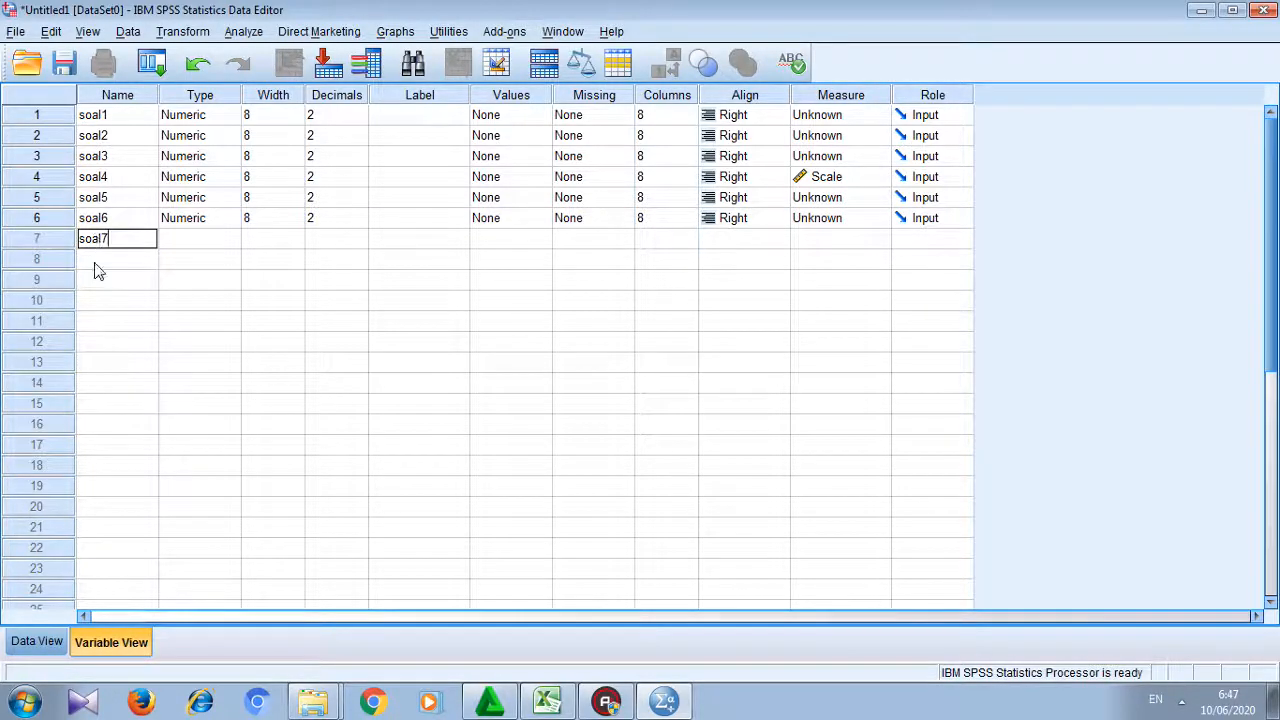
{"action": "left_click", "coordinate": [95, 260]}
{"action": "type", "text": "soal8"}
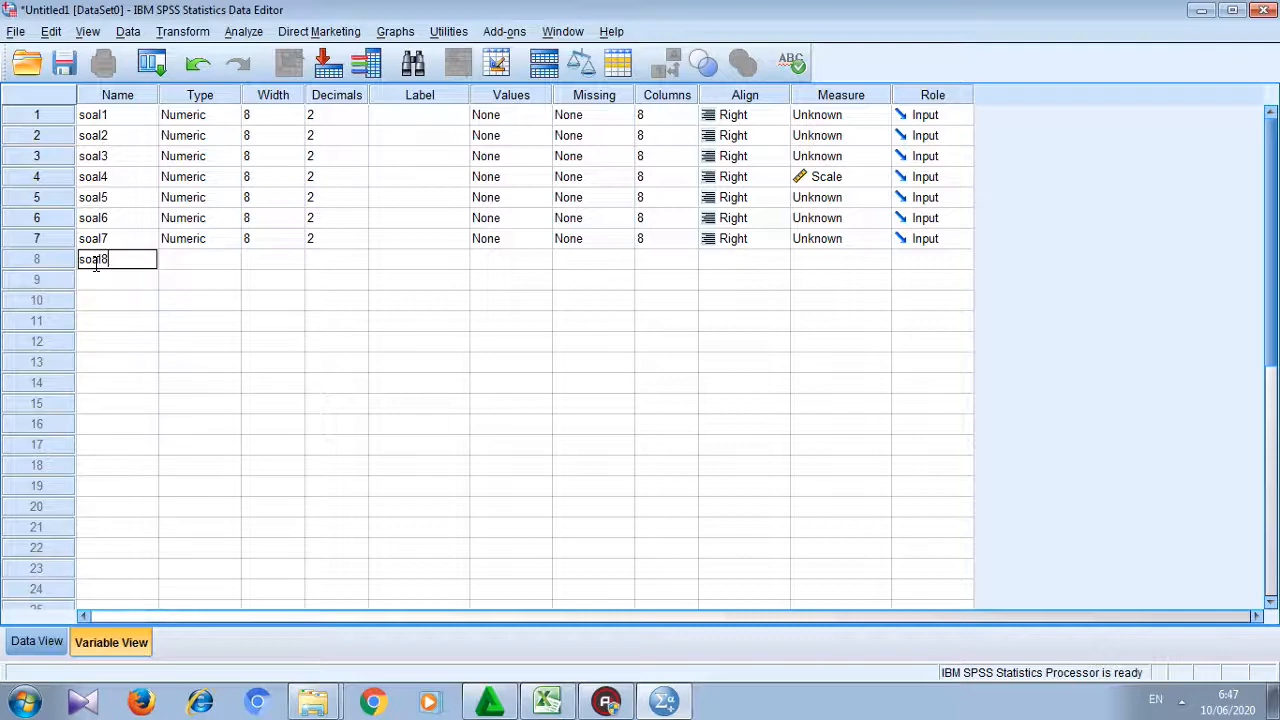
- Add variables named soal9, soal10 and total in rows 9 to 11
{"action": "left_click", "coordinate": [95, 280]}
{"action": "type", "text": "soal9"}
{"action": "left_click", "coordinate": [101, 308]}
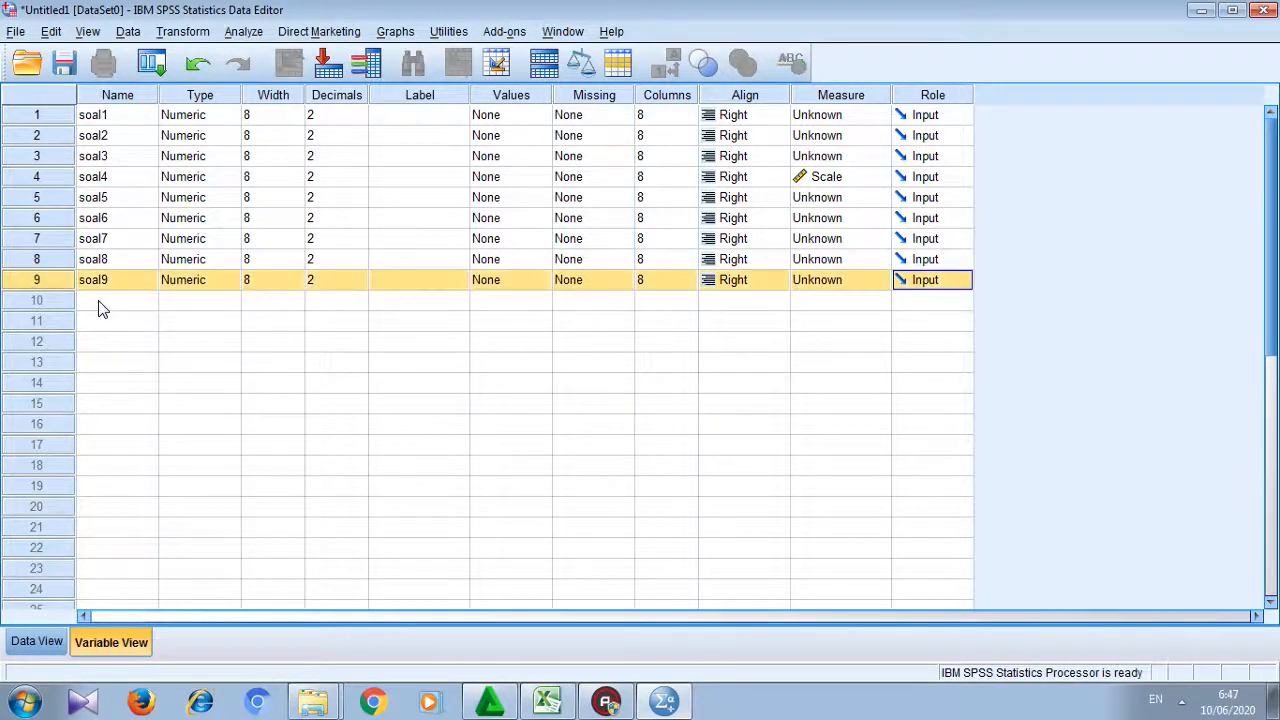
{"action": "type", "text": "soal10"}
{"action": "left_click", "coordinate": [105, 325]}
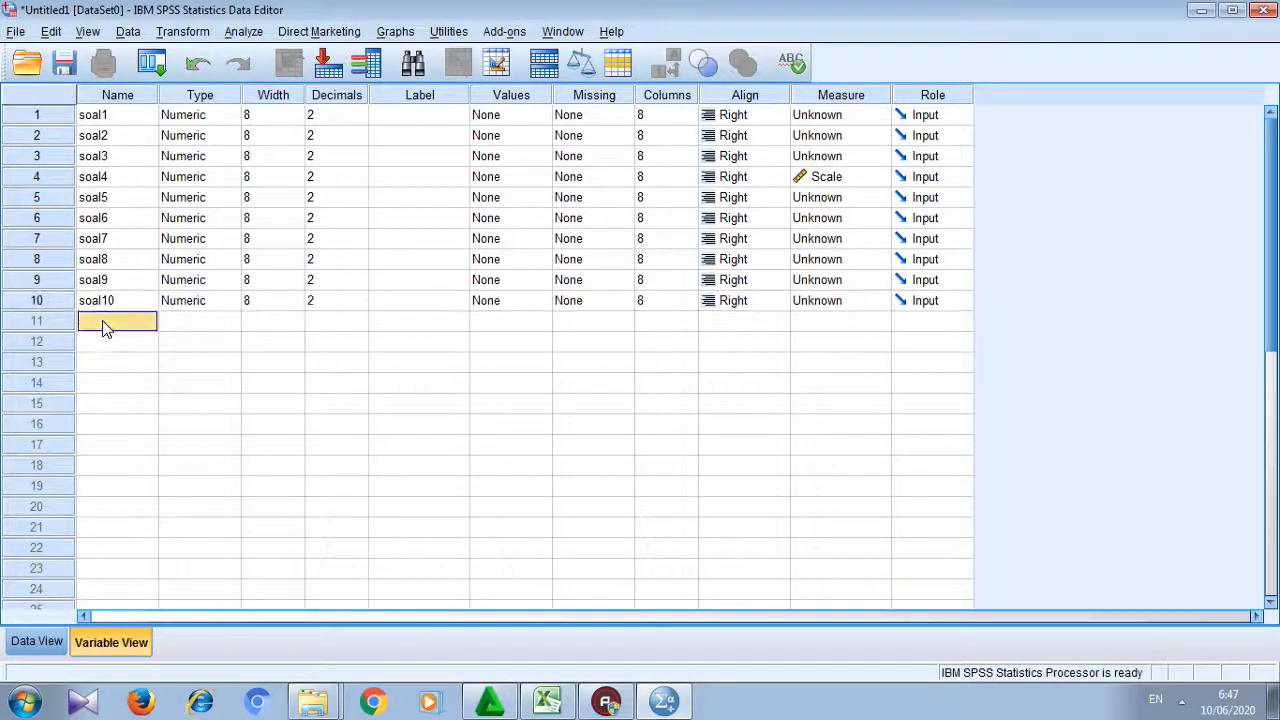
{"action": "type", "text": "total"}
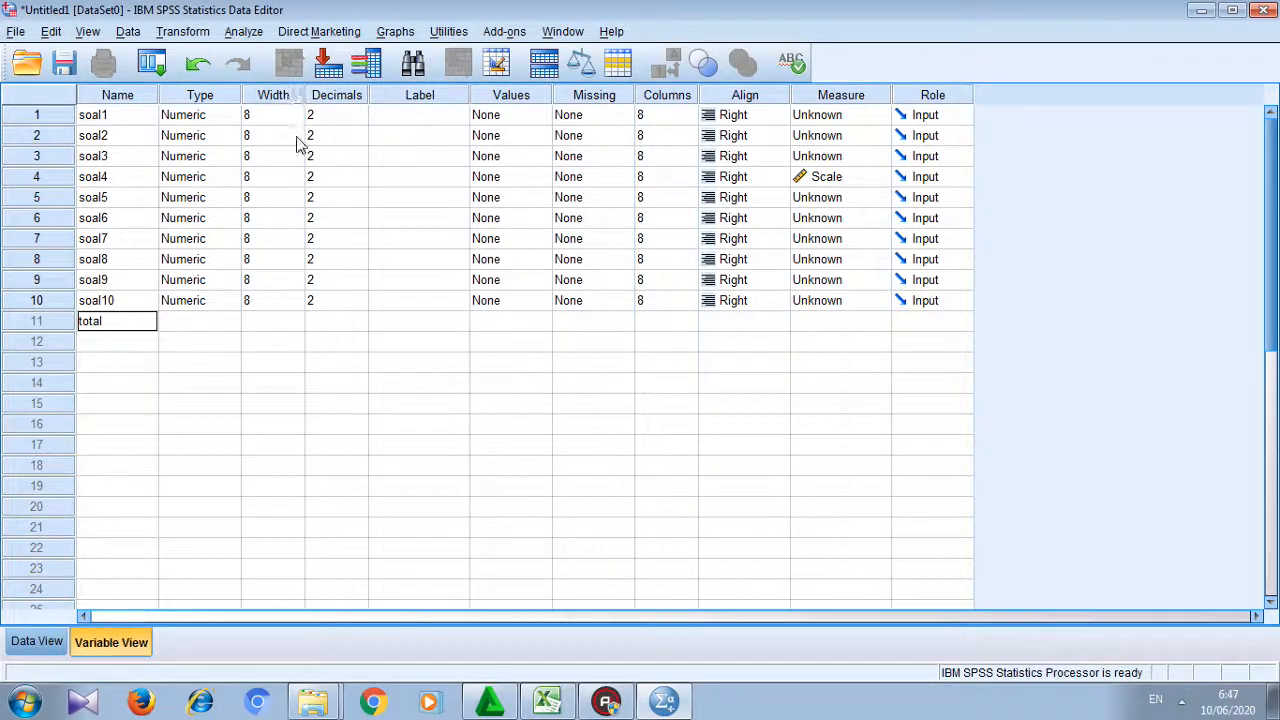
- Set the decimals of the variables soal1 to soal4 to 0
{"action": "left_click", "coordinate": [341, 114]}
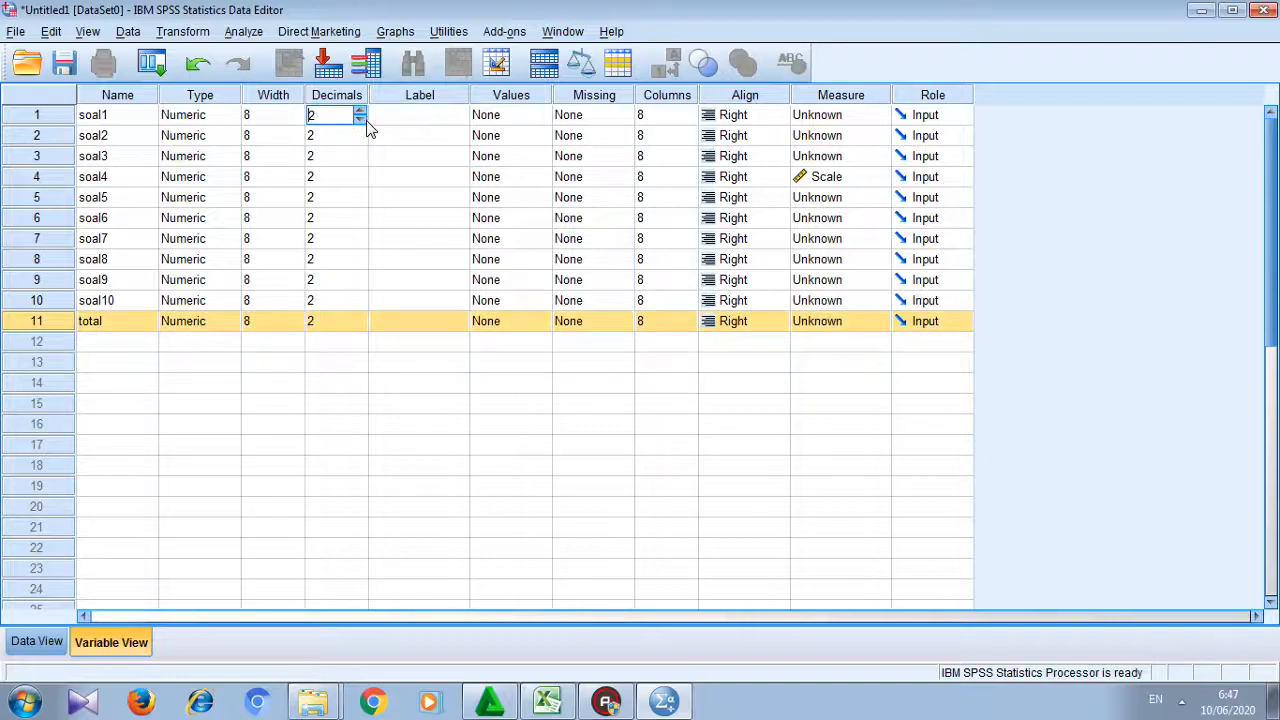
{"action": "type", "text": "0"}
{"action": "left_click", "coordinate": [358, 140]}
{"action": "double_click", "coordinate": [360, 141]}
{"action": "left_click", "coordinate": [358, 160]}
{"action": "left_click", "coordinate": [360, 177]}
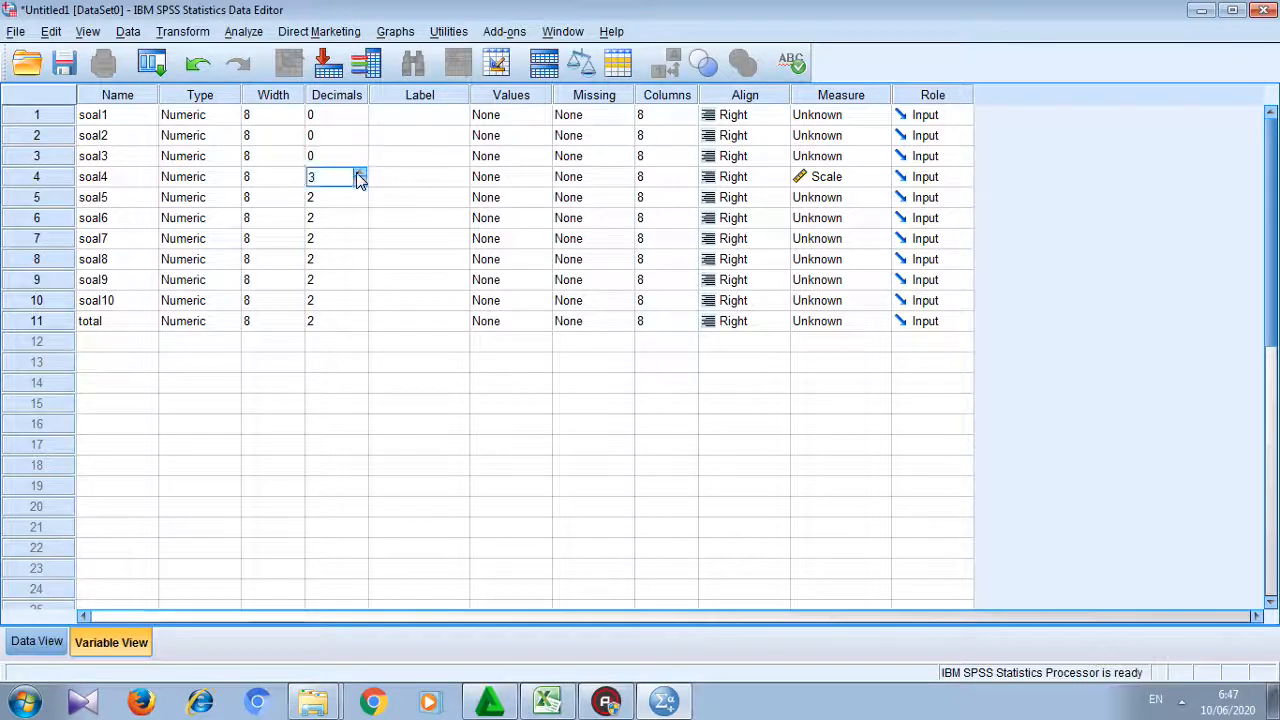
{"action": "left_click", "coordinate": [360, 184]}
- Set the decimals of soal5 to soal10 and of total to 0
{"action": "left_click", "coordinate": [358, 200]}
{"action": "left_click", "coordinate": [348, 219]}
{"action": "left_click", "coordinate": [348, 240]}
{"action": "left_click", "coordinate": [340, 262]}
{"action": "left_click", "coordinate": [344, 283]}
{"action": "left_click", "coordinate": [352, 301]}
{"action": "left_click", "coordinate": [360, 306]}
{"action": "left_click", "coordinate": [340, 321]}
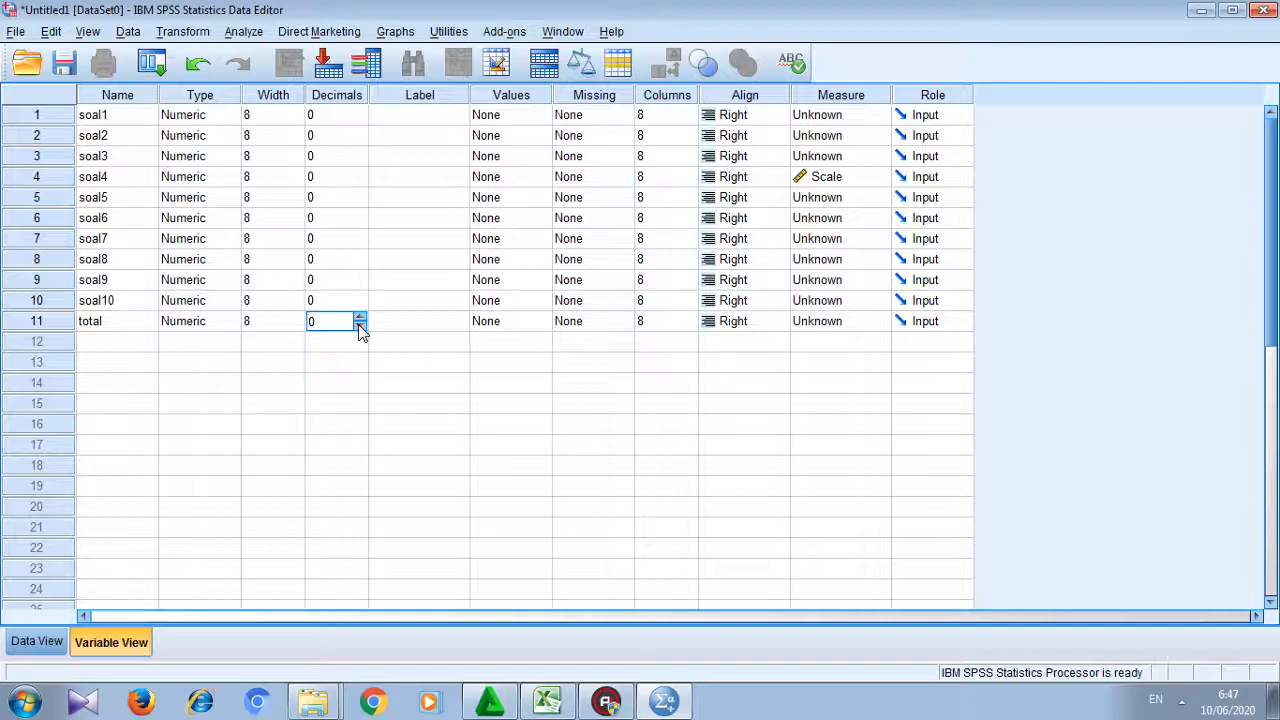
- Label the first three variables Soal 1, Soal 2 and Soal 3
{"action": "left_click", "coordinate": [428, 322]}
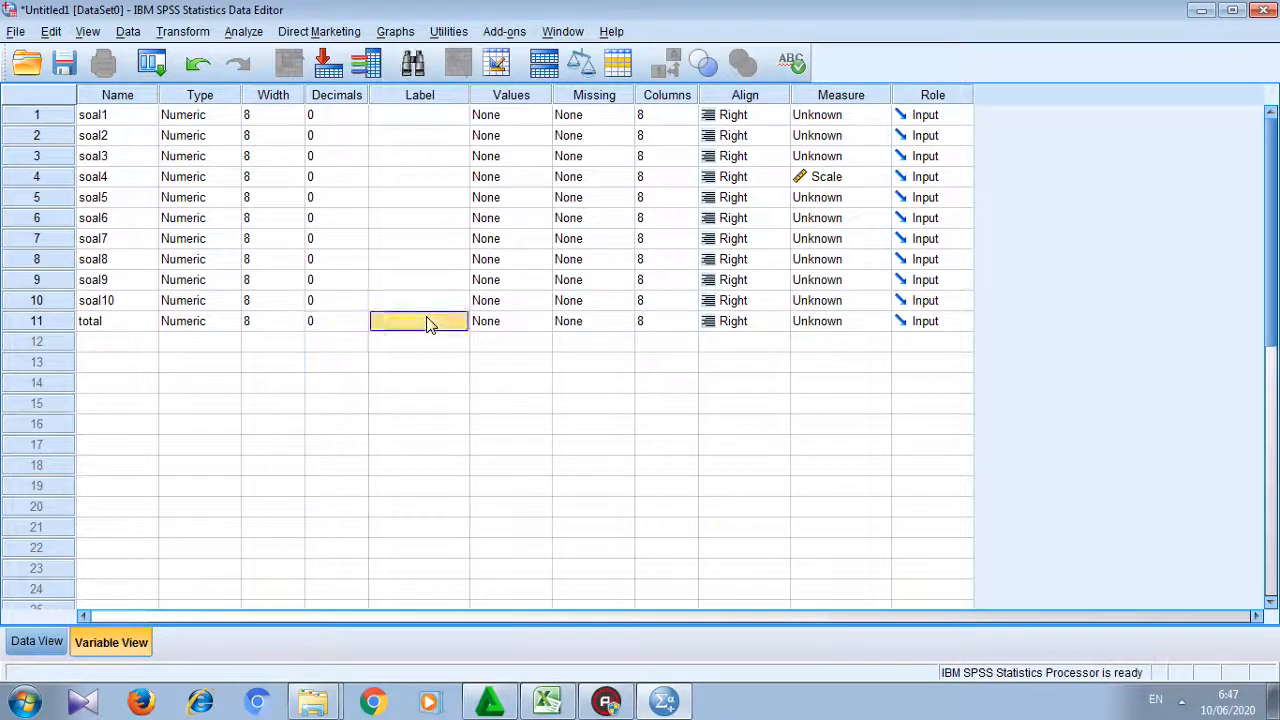
{"action": "key", "text": "ctrl+Up"}
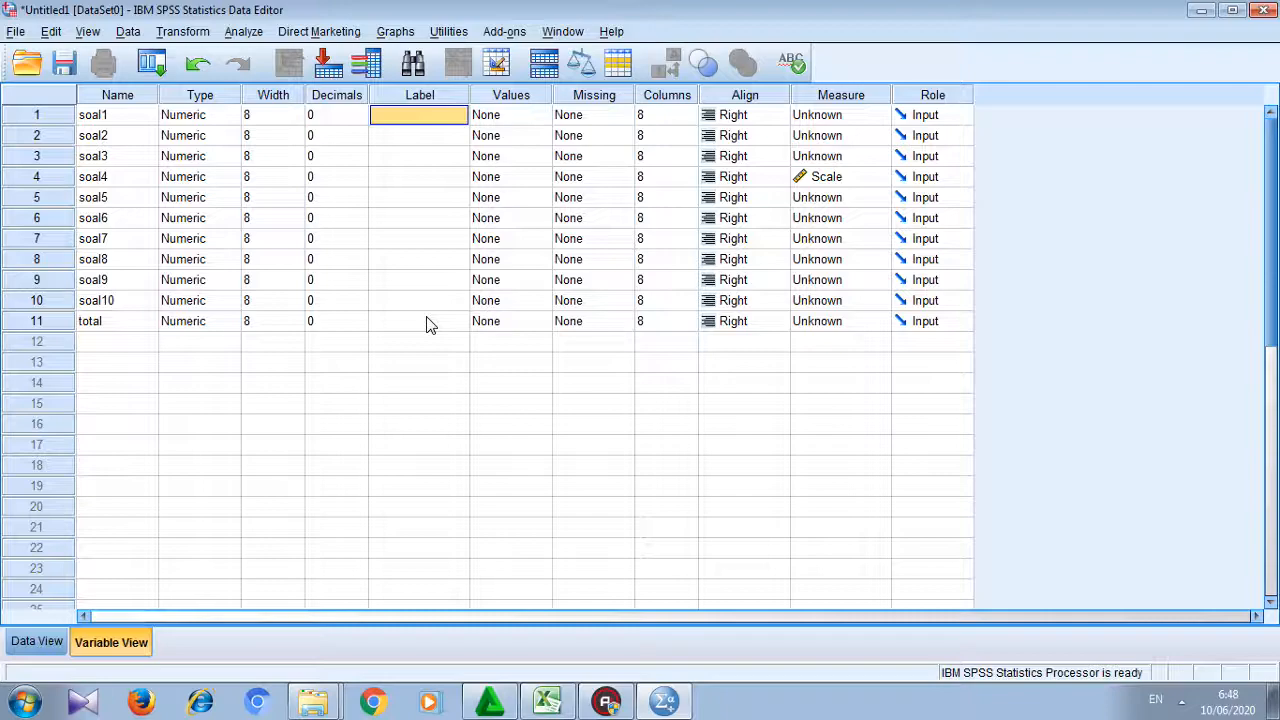
{"action": "type", "text": "Soal 1"}
{"action": "key", "text": "Return"}
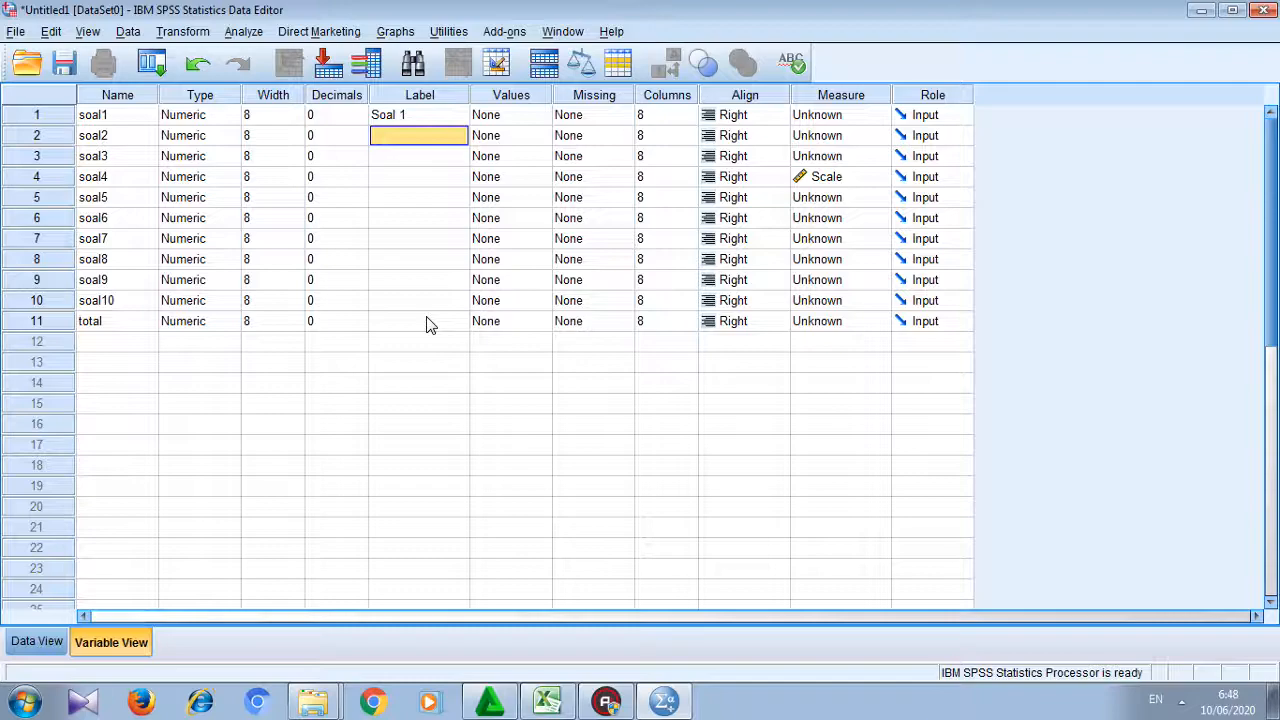
{"action": "type", "text": "Soal 2"}
{"action": "key", "text": "Return"}
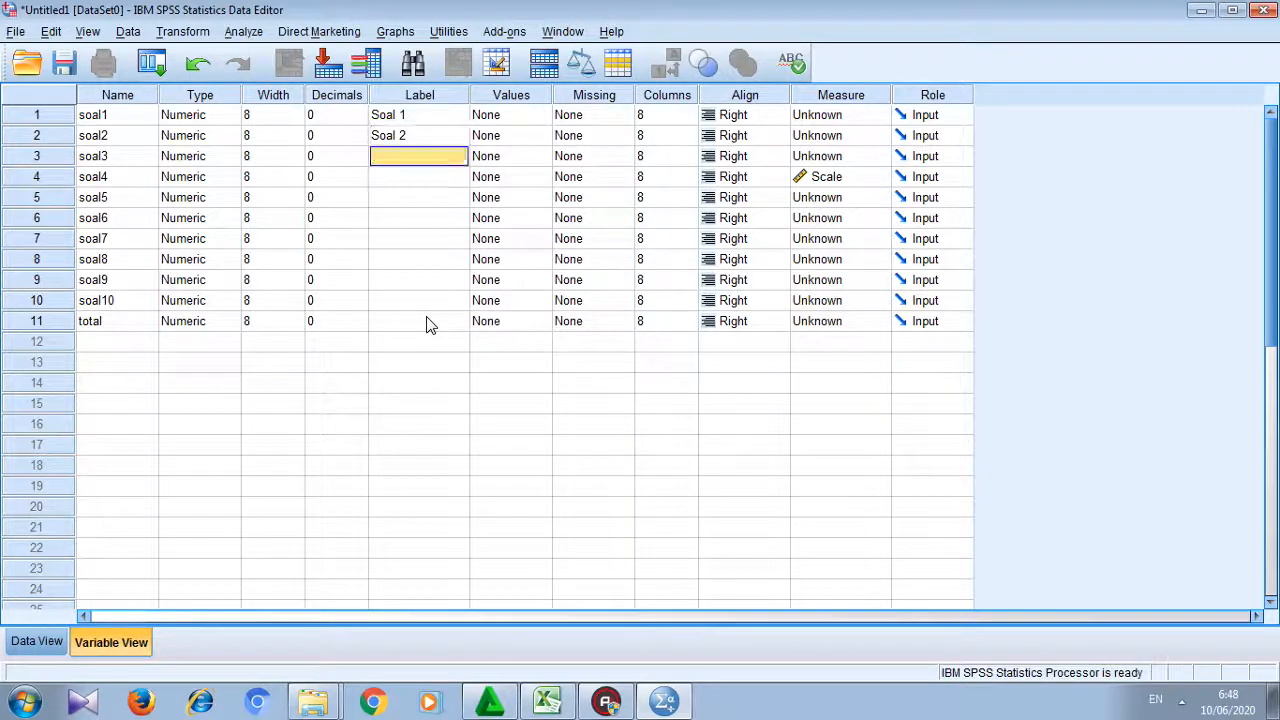
{"action": "type", "text": "Soal 3"}
{"action": "key", "text": "Return"}
- Label the variables soal4, soal5 and soal6 as Soal 4, Soal 5 and Soal 6
{"action": "type", "text": "Soal"}
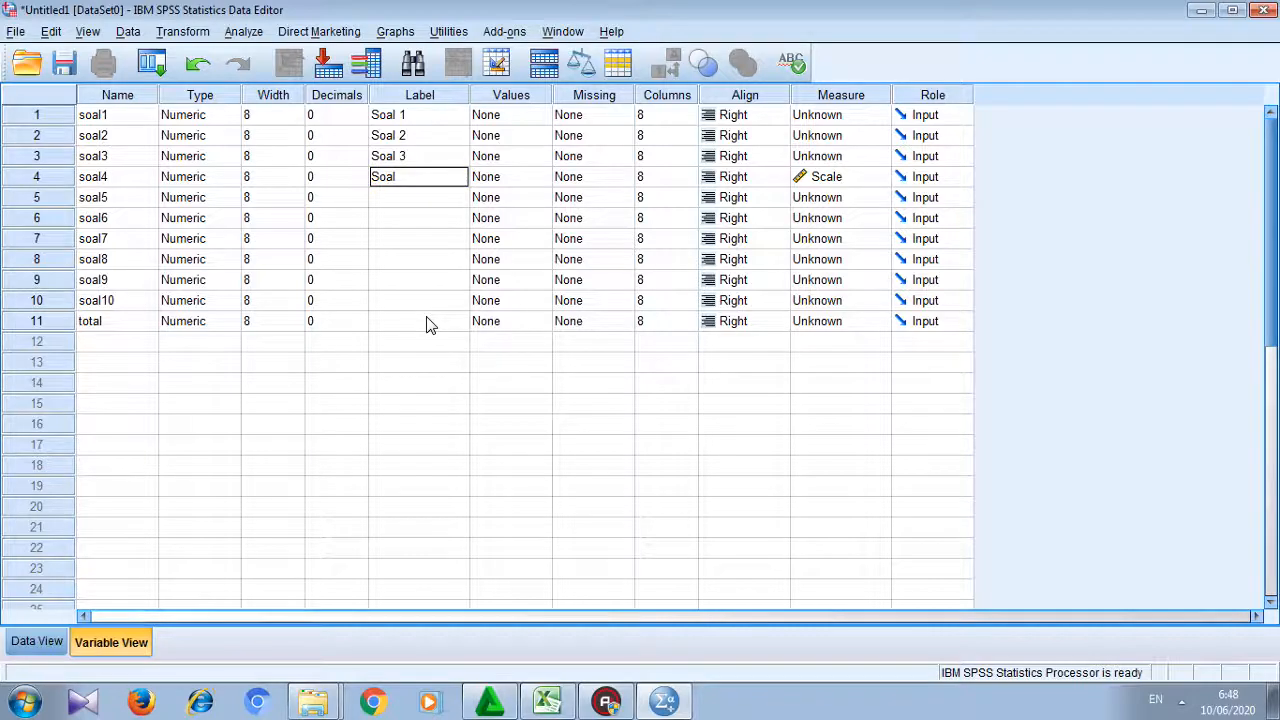
{"action": "type", "text": " 4"}
{"action": "key", "text": "Return"}
{"action": "type", "text": "Soal 5"}
{"action": "key", "text": "Return"}
{"action": "type", "text": "SO"}
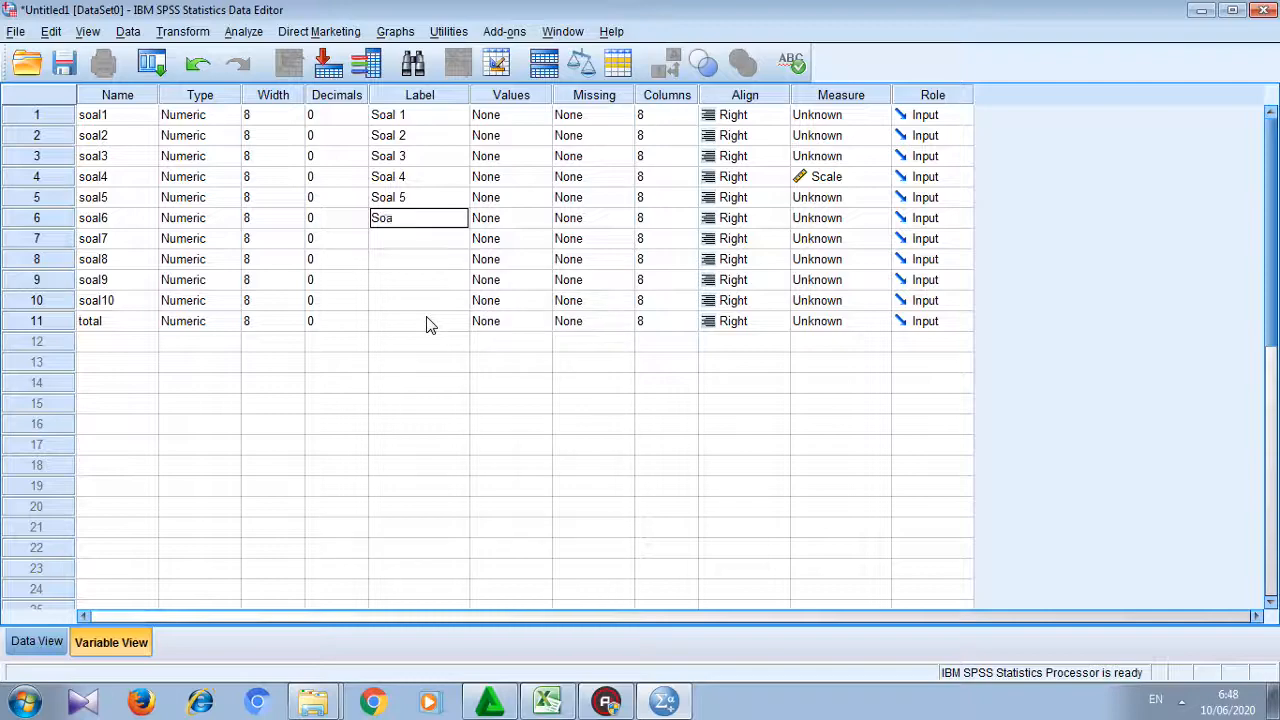
{"action": "type", "text": "al 6"}
{"action": "key", "text": "Return"}
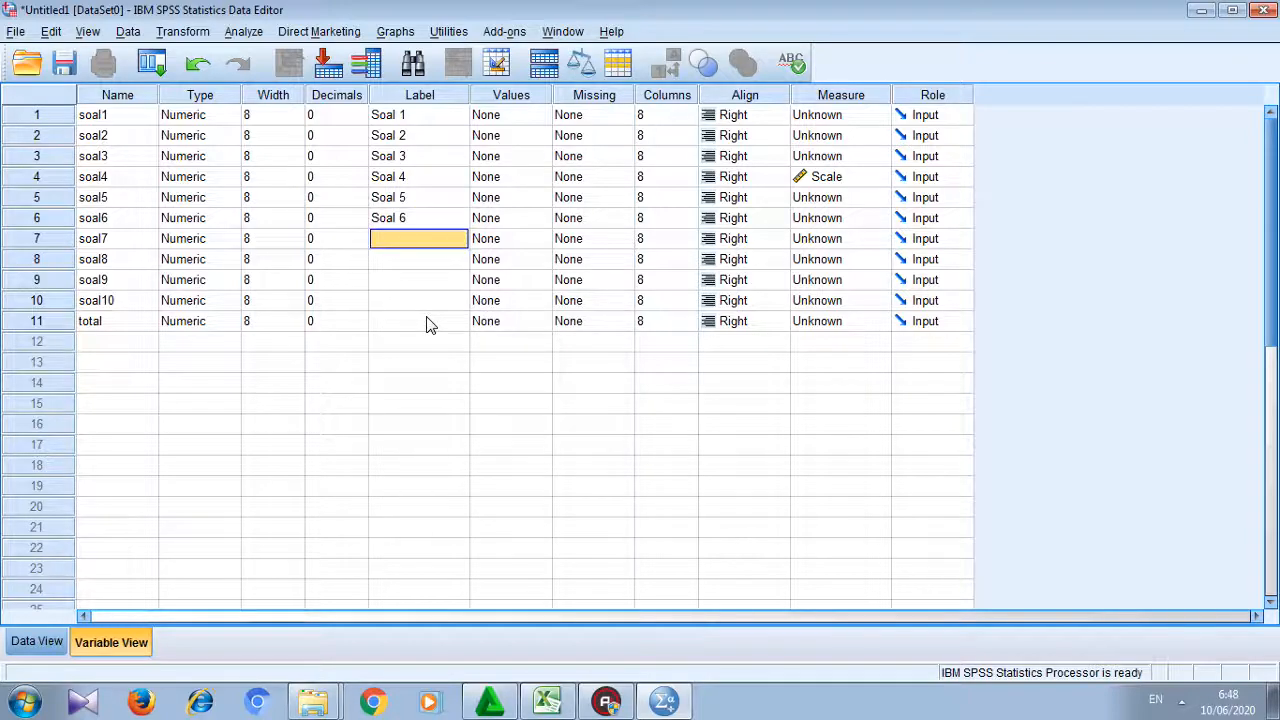
- Label the variables soal7, soal8 and soal9 as Soal 7, Soal 8 and Soal 9
{"action": "type", "text": "Soal 7"}
{"action": "key", "text": "Return"}
{"action": "type", "text": "So"}
{"action": "key", "text": "Return"}
{"action": "type", "text": "SO"}
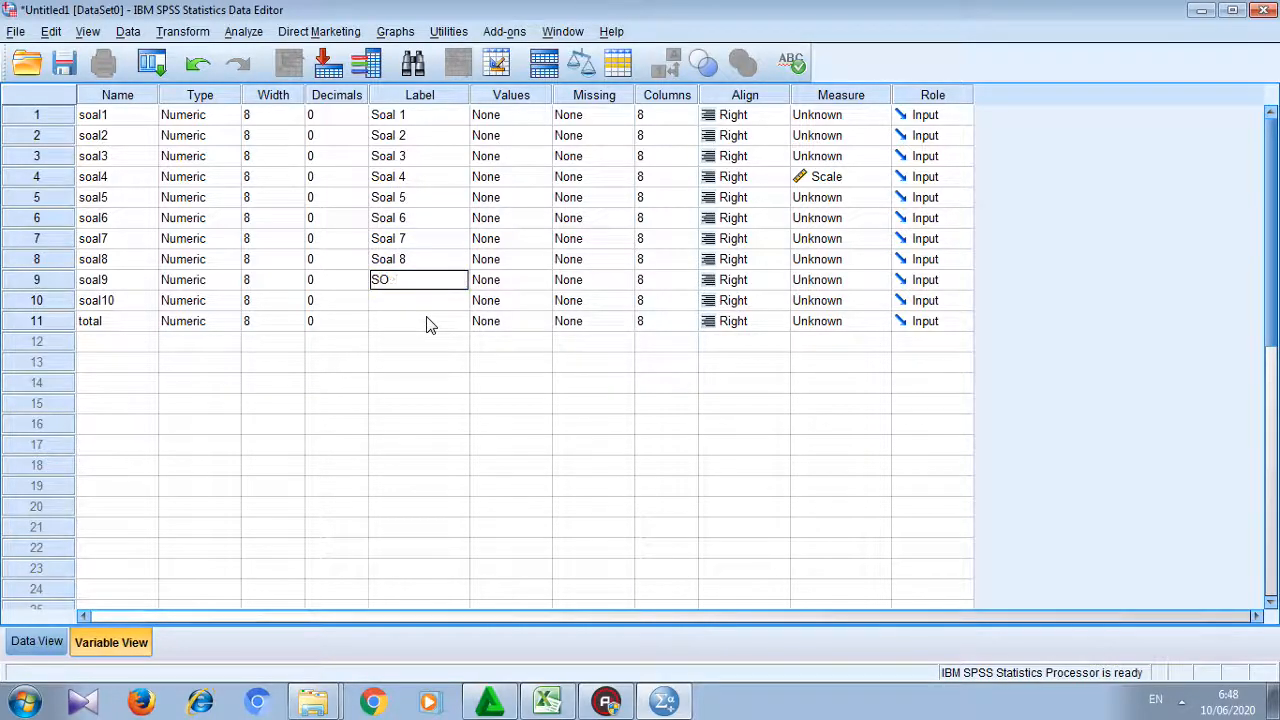
{"action": "type", "text": "al 9"}
{"action": "key", "text": "Return"}
- Label the last two variables Soal 10 and Total
{"action": "type", "text": "Soa"}
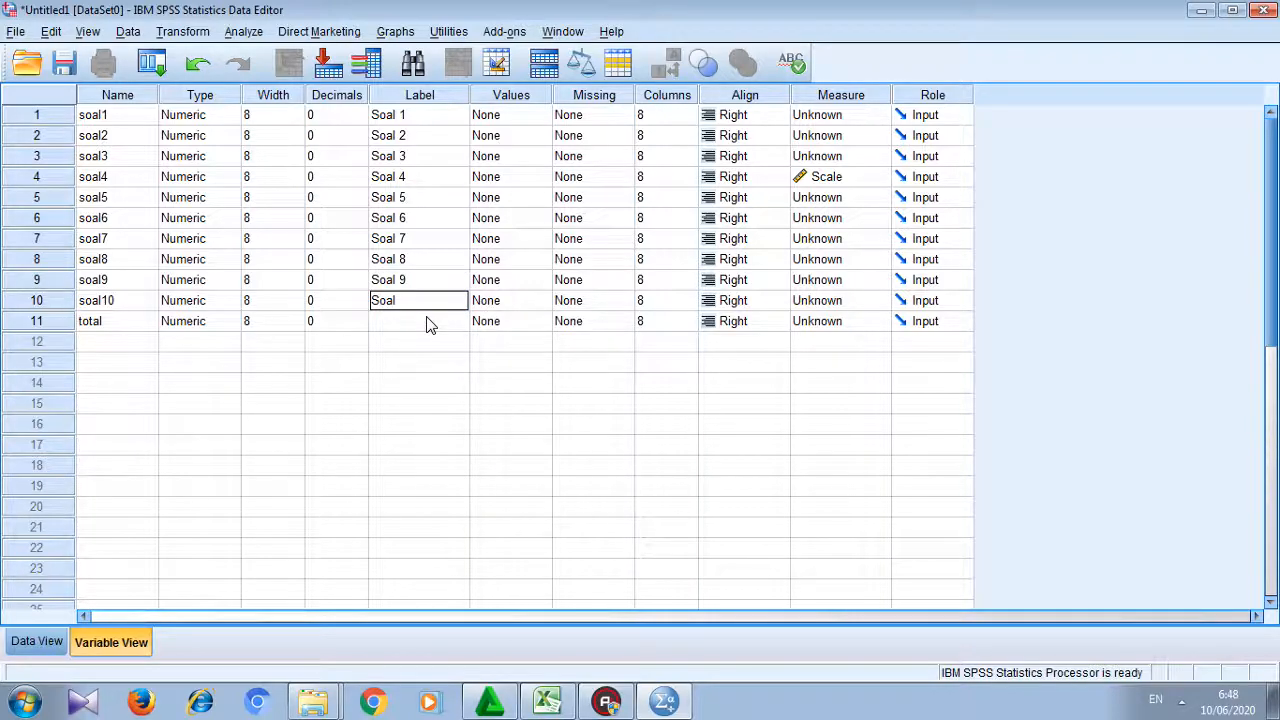
{"action": "key", "text": "Return"}
{"action": "type", "text": "T"}
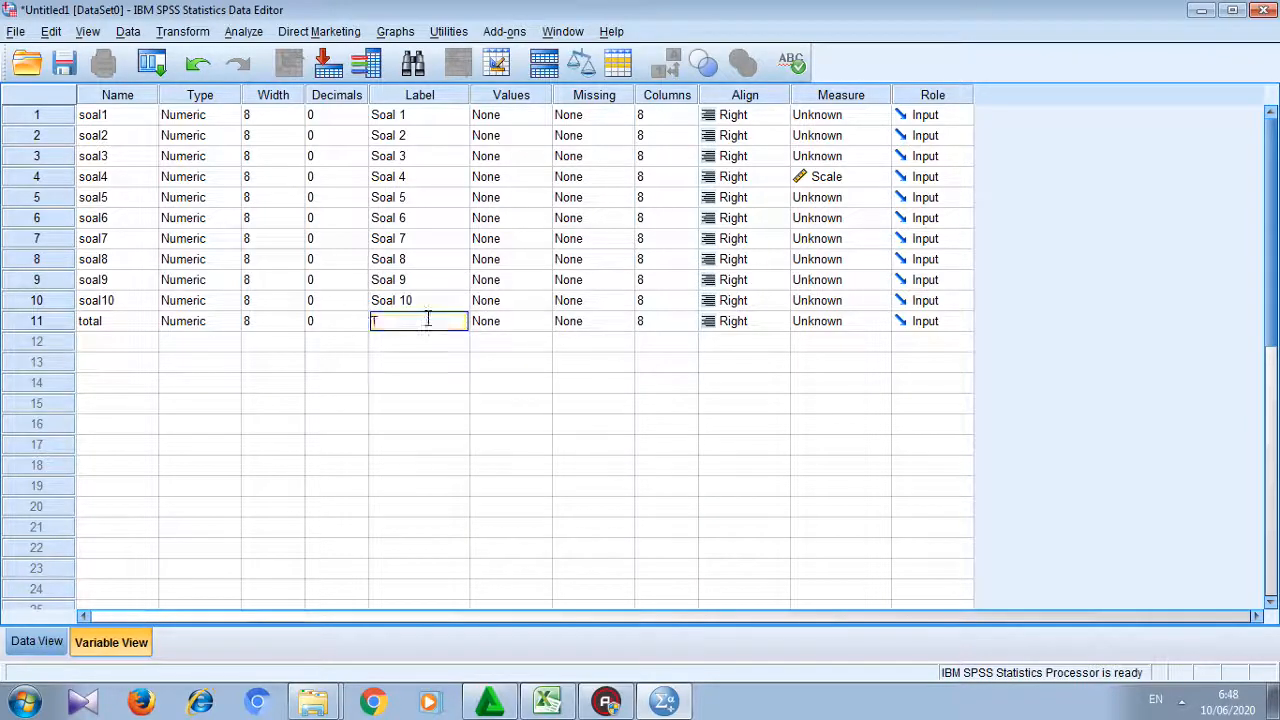
{"action": "type", "text": "otal"}
{"action": "key", "text": "Return"}
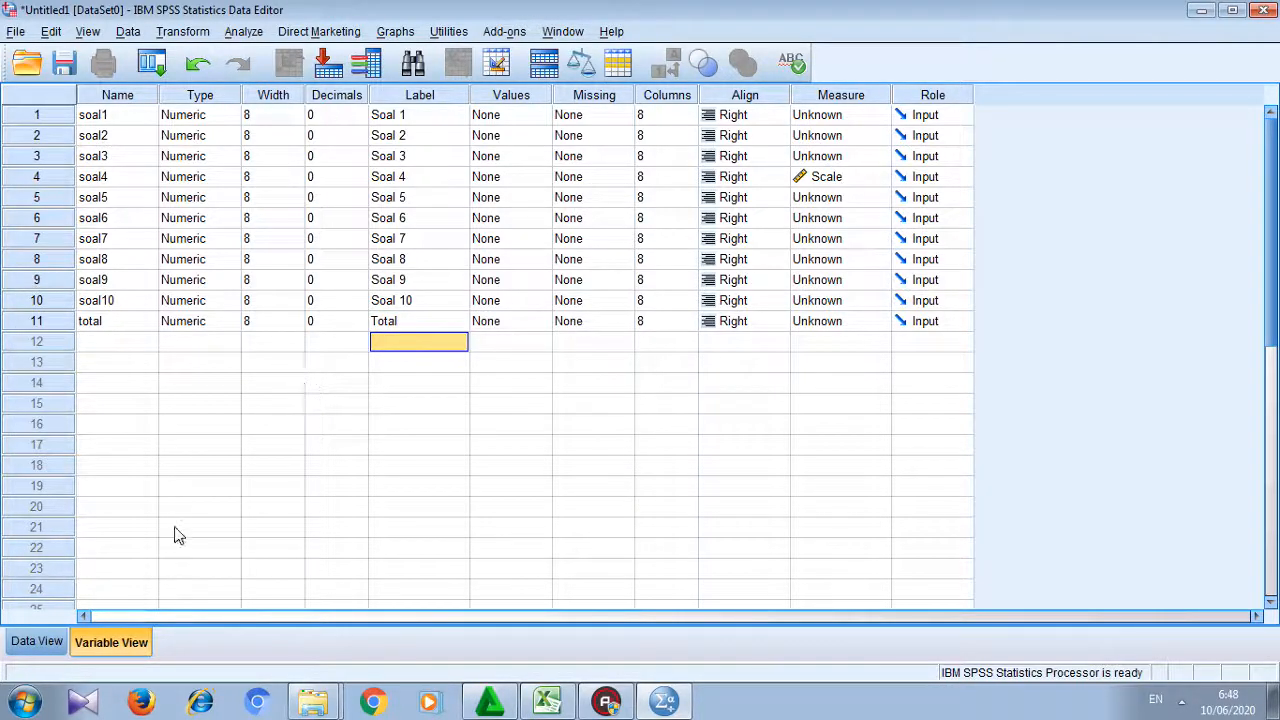
- Show the dataset's data grid, and switch to the Soal PG sheet in the Excel workbook
{"action": "left_click", "coordinate": [38, 646]}
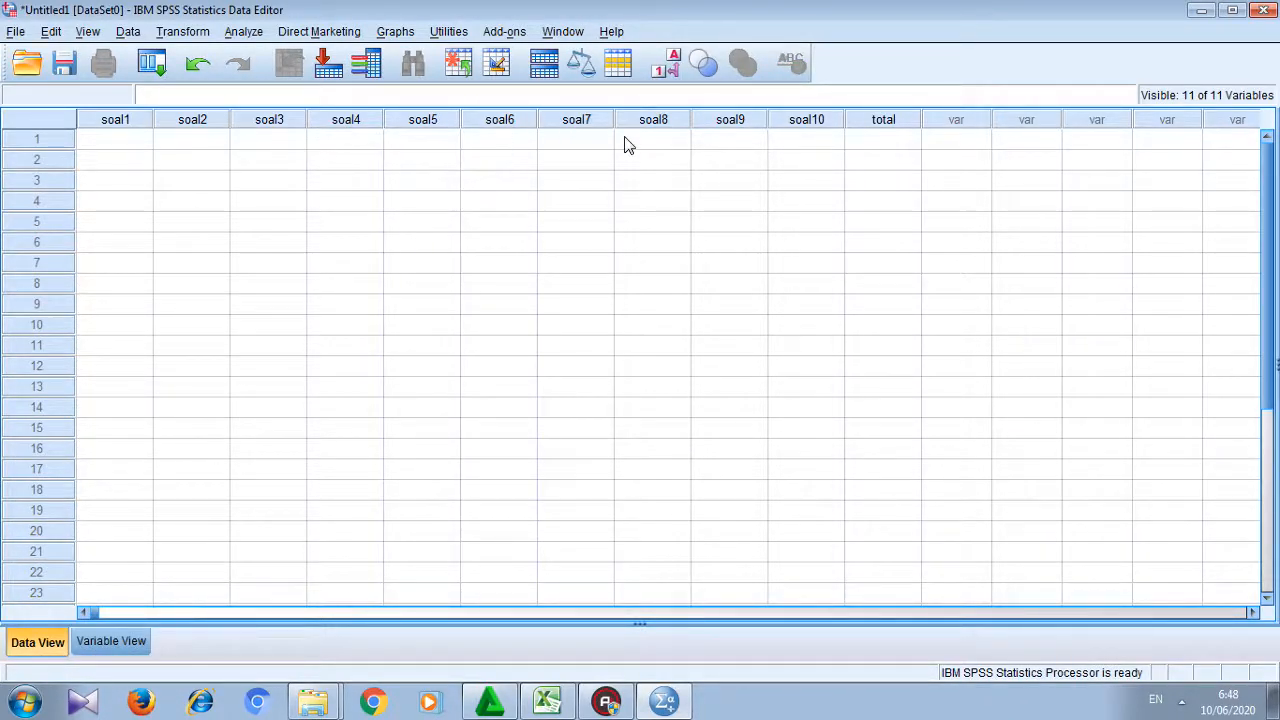
{"action": "left_click", "coordinate": [892, 146]}
{"action": "left_click", "coordinate": [548, 703]}
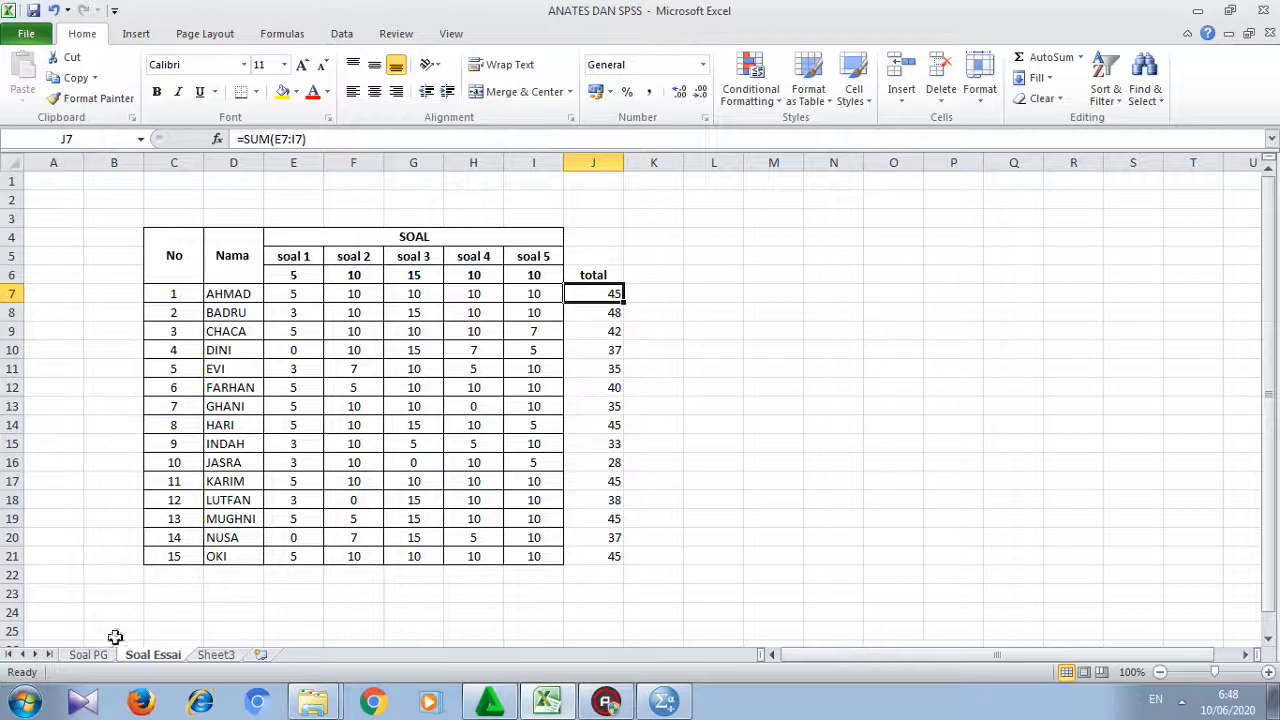
{"action": "left_click", "coordinate": [88, 656]}
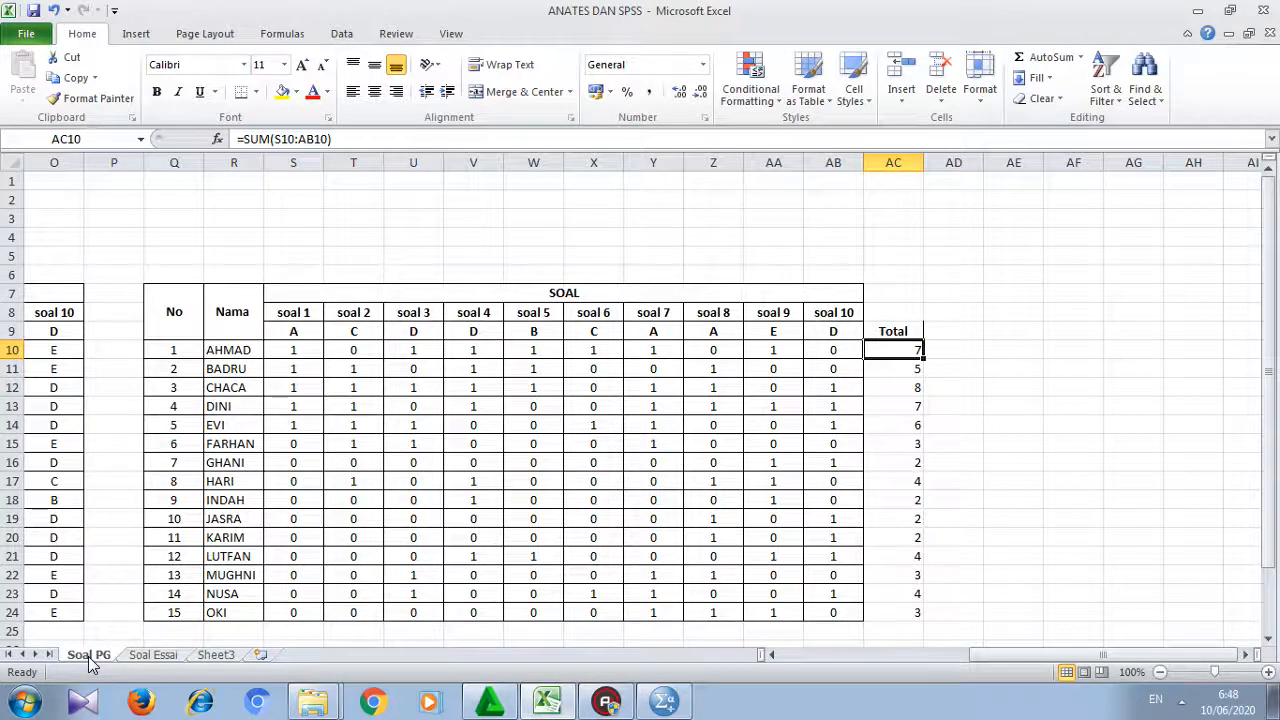
- Copy the scores for soal 1 to soal 10 and the totals of all students, cells S10:AC24
{"action": "key", "text": "Left"}
{"action": "key", "text": "Left"}
{"action": "key", "text": "Left"}
{"action": "key", "text": "Left"}
{"action": "key", "text": "Left"}
{"action": "key", "text": "Left"}
{"action": "key", "text": "Left"}
{"action": "key", "text": "Left"}
{"action": "key", "text": "Left"}
{"action": "key", "text": "Left"}
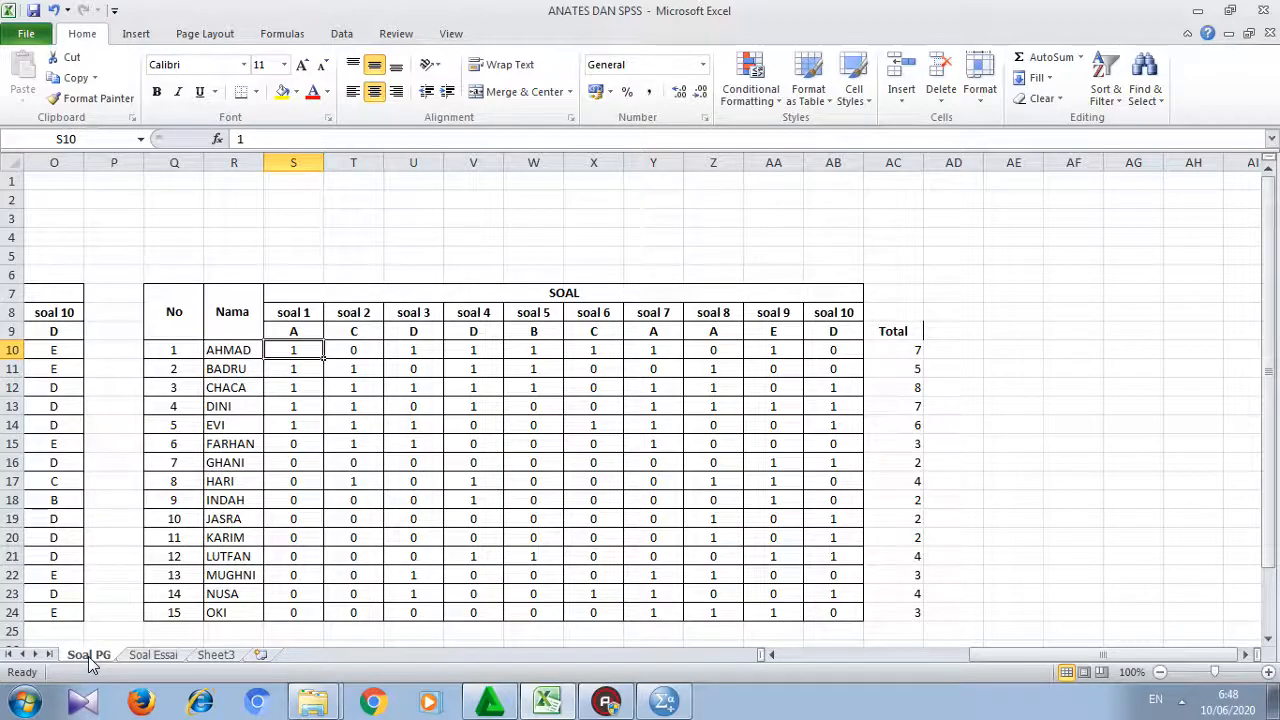
{"action": "key", "text": "shift+Right"}
{"action": "key", "text": "shift+Right"}
{"action": "key", "text": "shift+Right"}
{"action": "key", "text": "shift+Right"}
{"action": "key", "text": "shift+Right"}
{"action": "key", "text": "shift+Right"}
{"action": "key", "text": "shift+Right"}
{"action": "key", "text": "shift+Right"}
{"action": "key", "text": "shift+Right"}
{"action": "key", "text": "shift+Right"}
{"action": "key", "text": "shift+Right"}
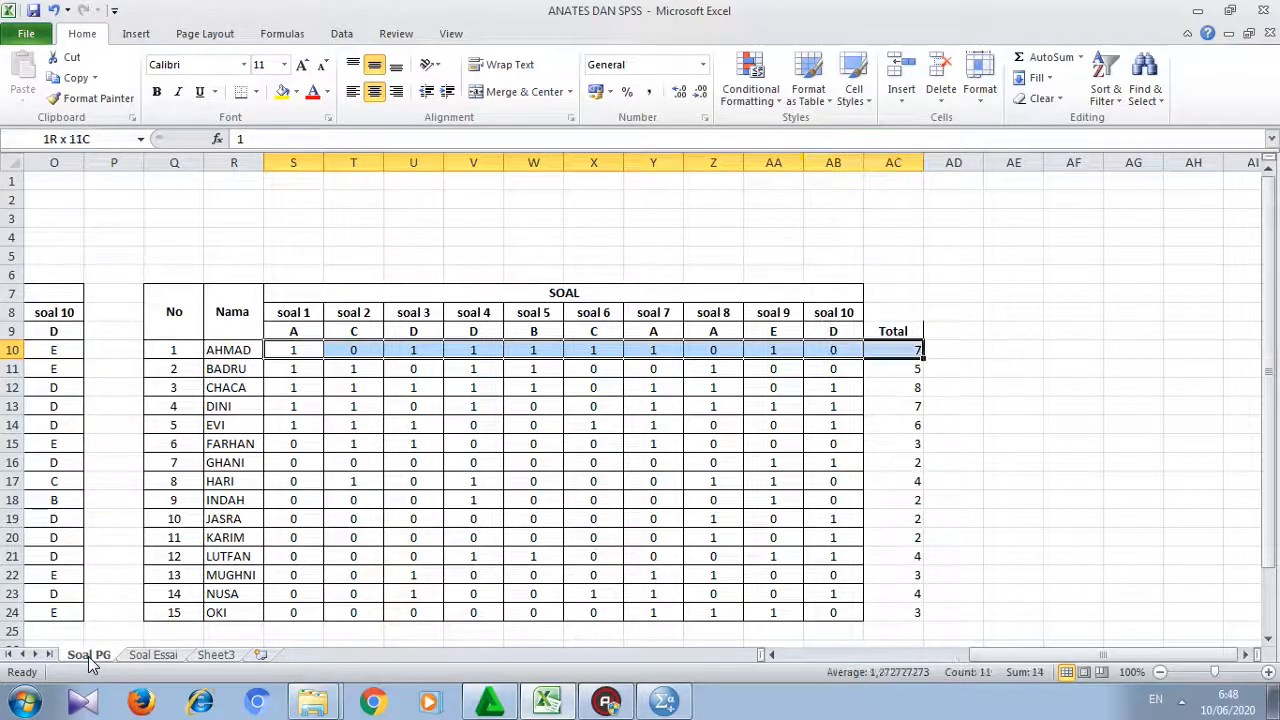
{"action": "key", "text": "shift+Left"}
{"action": "key", "text": "shift+Down"}
{"action": "key", "text": "shift+Down"}
{"action": "key", "text": "shift+Down"}
{"action": "key", "text": "shift+Down"}
{"action": "key", "text": "shift+Down"}
{"action": "key", "text": "shift+Down"}
{"action": "key", "text": "shift+Down"}
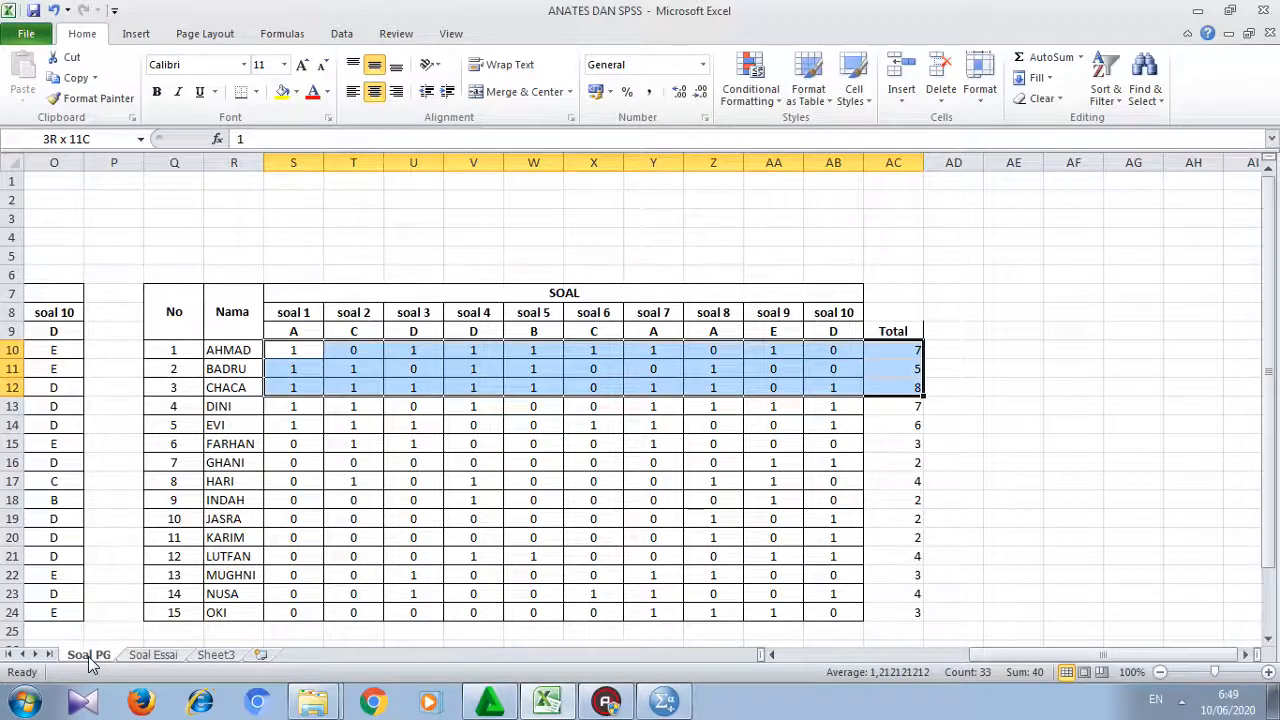
{"action": "key", "text": "shift+Down"}
{"action": "key", "text": "shift+Down"}
{"action": "key", "text": "shift+Down"}
{"action": "key", "text": "shift+Down"}
{"action": "key", "text": "shift+Down"}
{"action": "key", "text": "shift+Down"}
{"action": "key", "text": "shift+Down"}
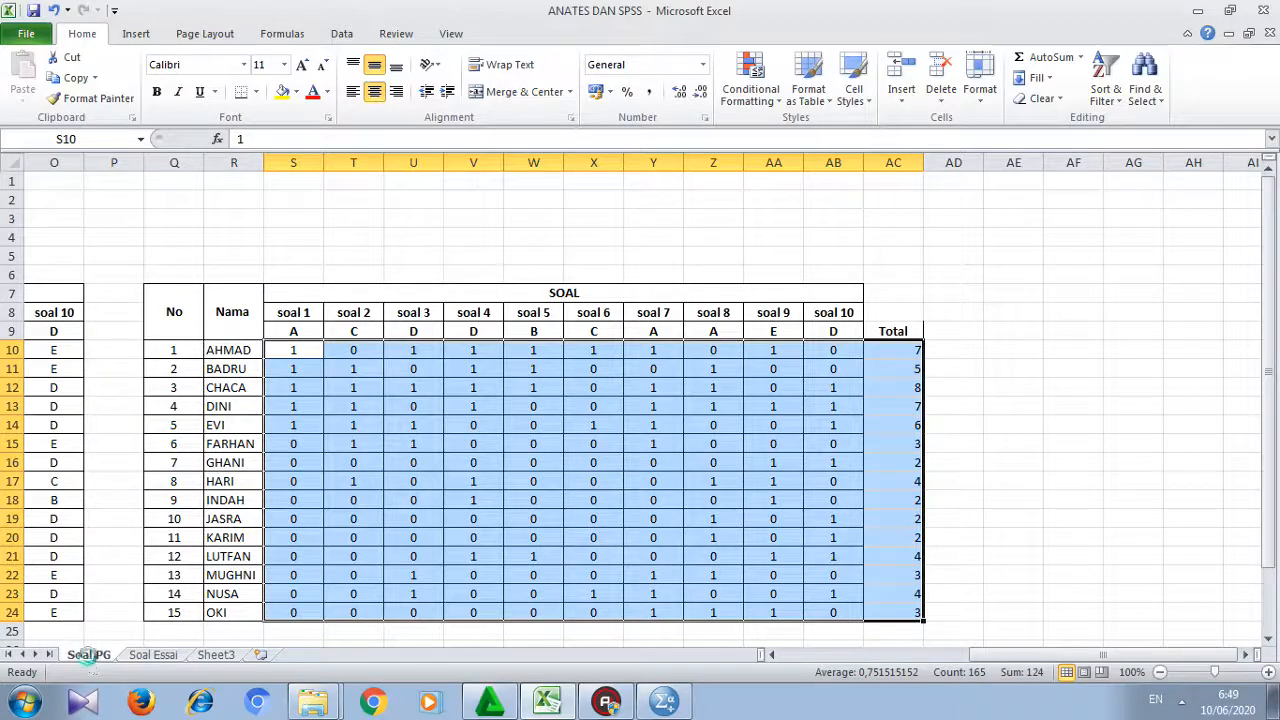
{"action": "key", "text": "ctrl+c"}
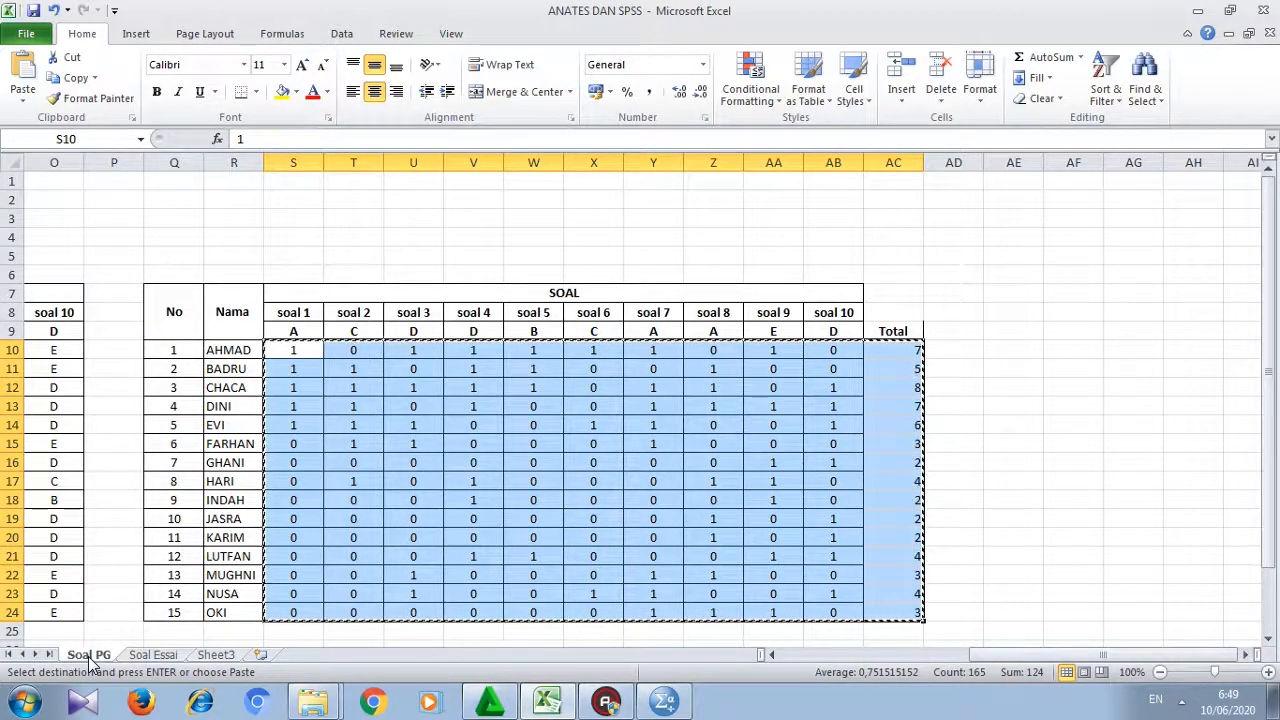
- Switch back to SPSS and paste the copied scores into the data grid, starting at the first soal1 cell
{"action": "key", "text": "alt+Tab"}
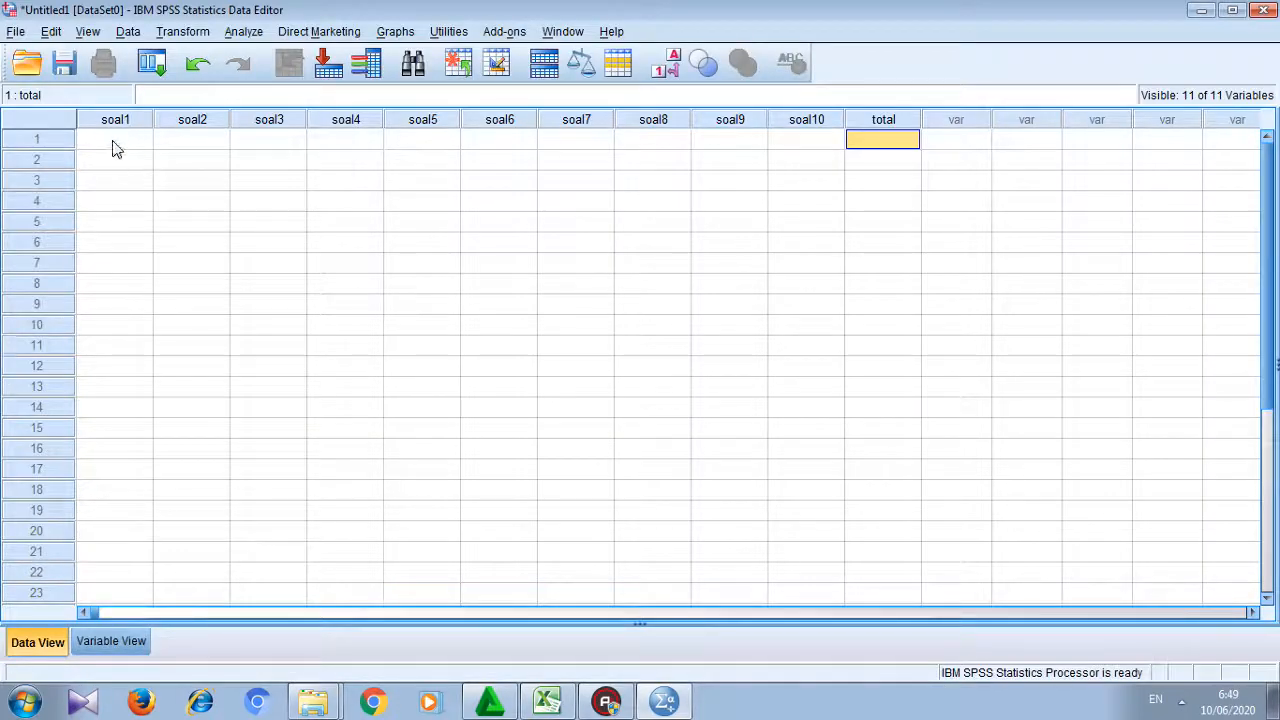
{"action": "left_click", "coordinate": [113, 146]}
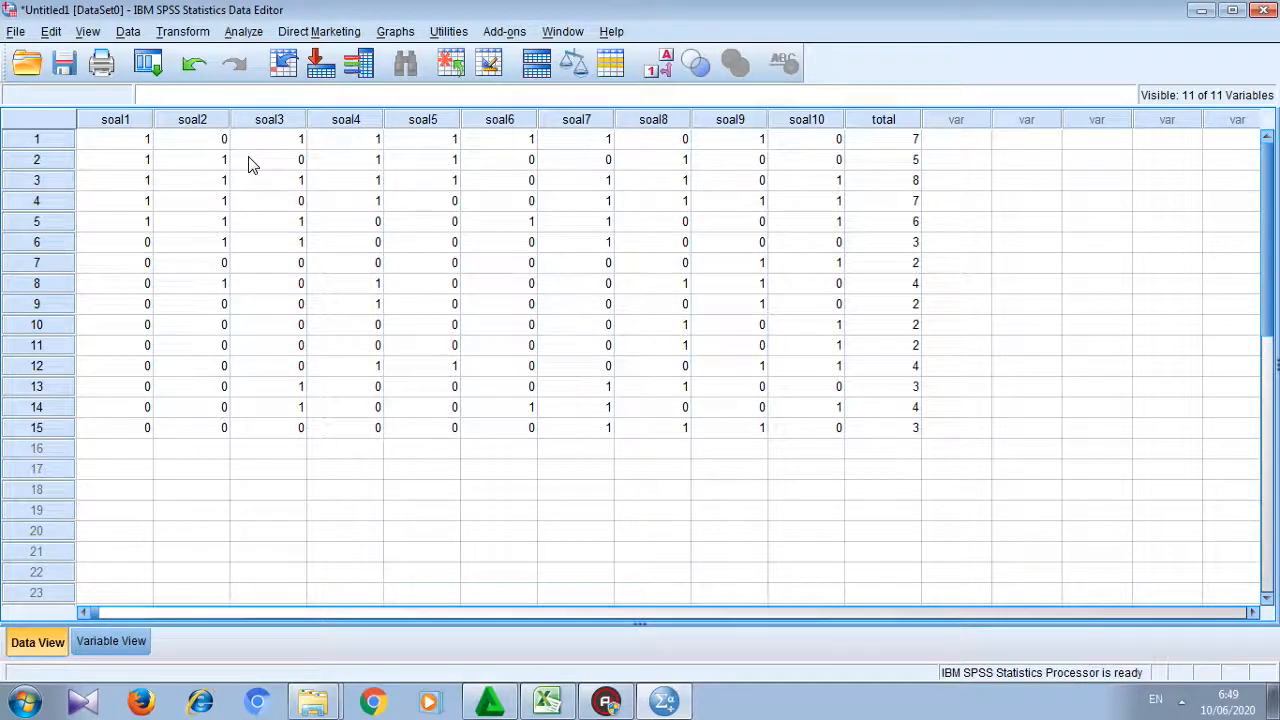
- Run a reliability analysis with the Alpha model on Soal 1 to Soal 10, leaving Total out of the items
{"action": "left_click", "coordinate": [245, 32]}
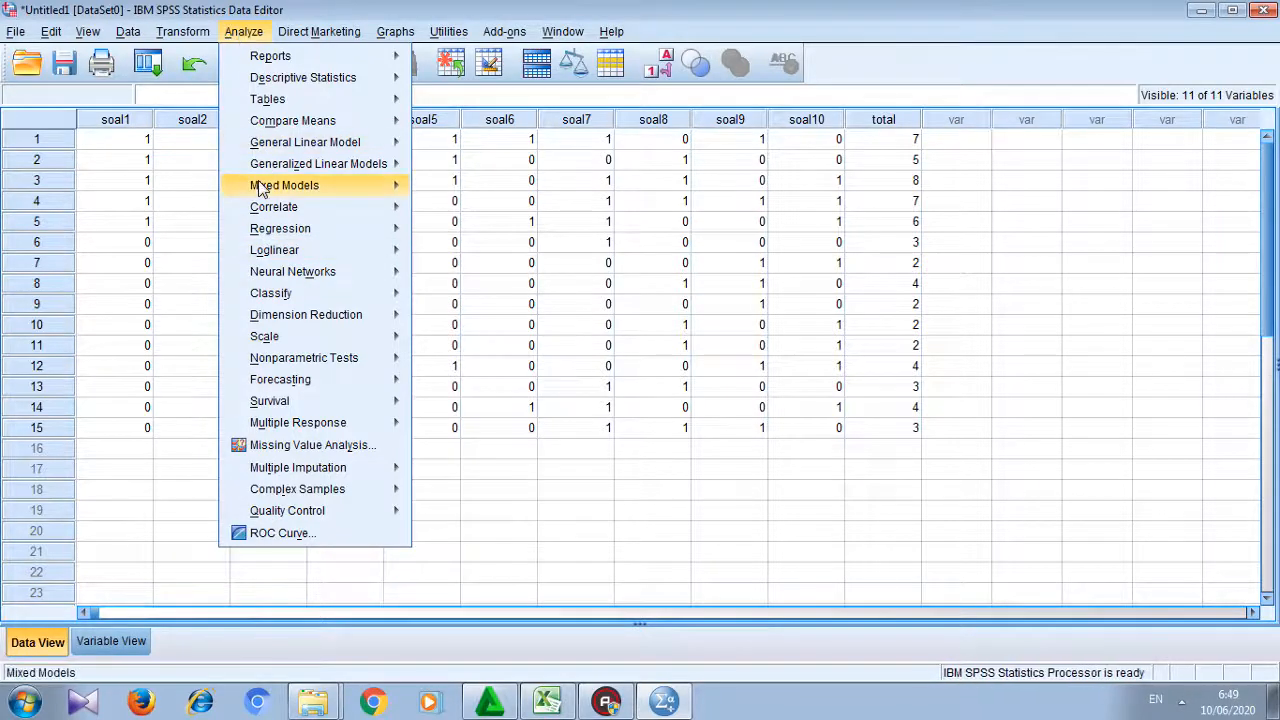
{"action": "mouse_move", "coordinate": [338, 334]}
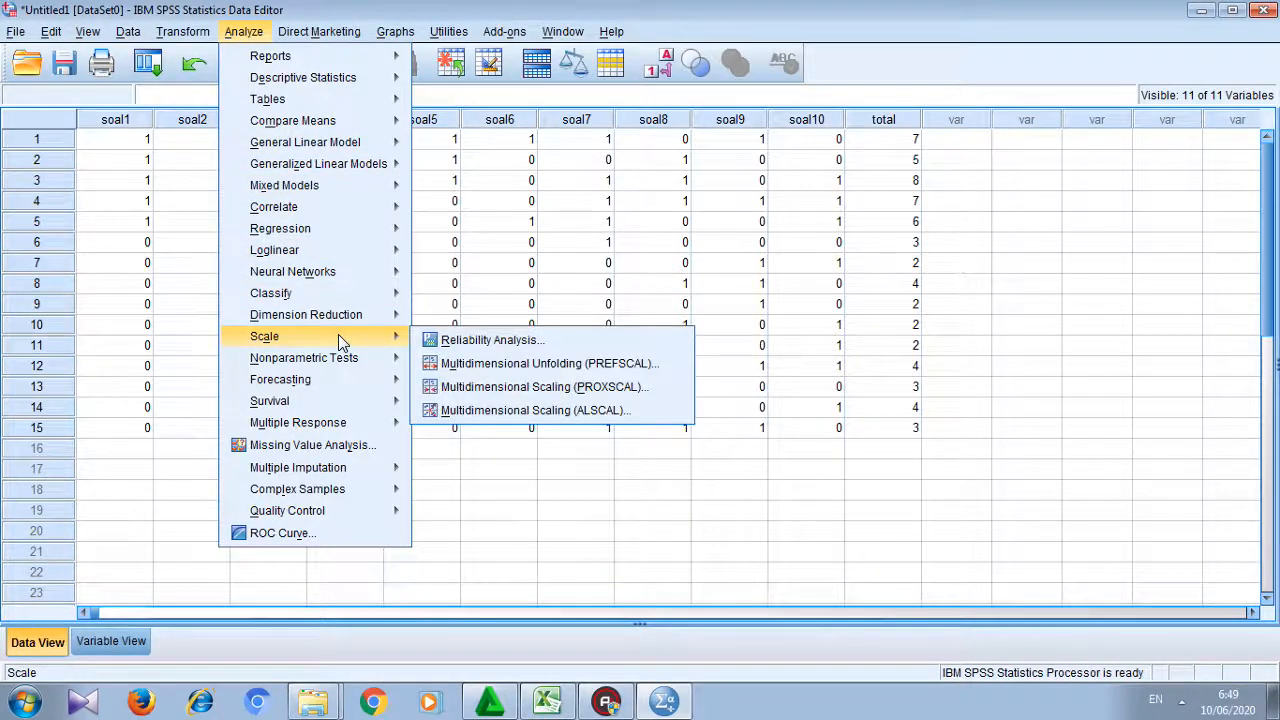
{"action": "left_click", "coordinate": [448, 341]}
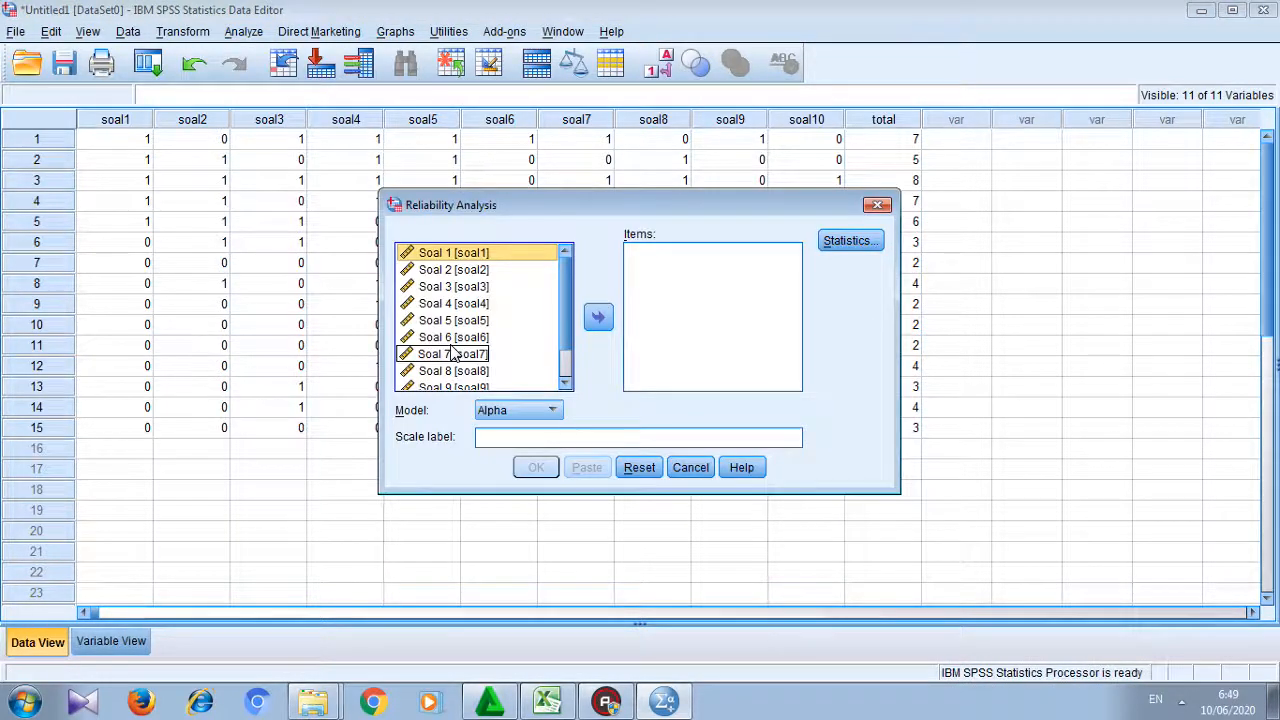
{"action": "left_click", "coordinate": [520, 340]}
{"action": "key", "text": "ctrl+a"}
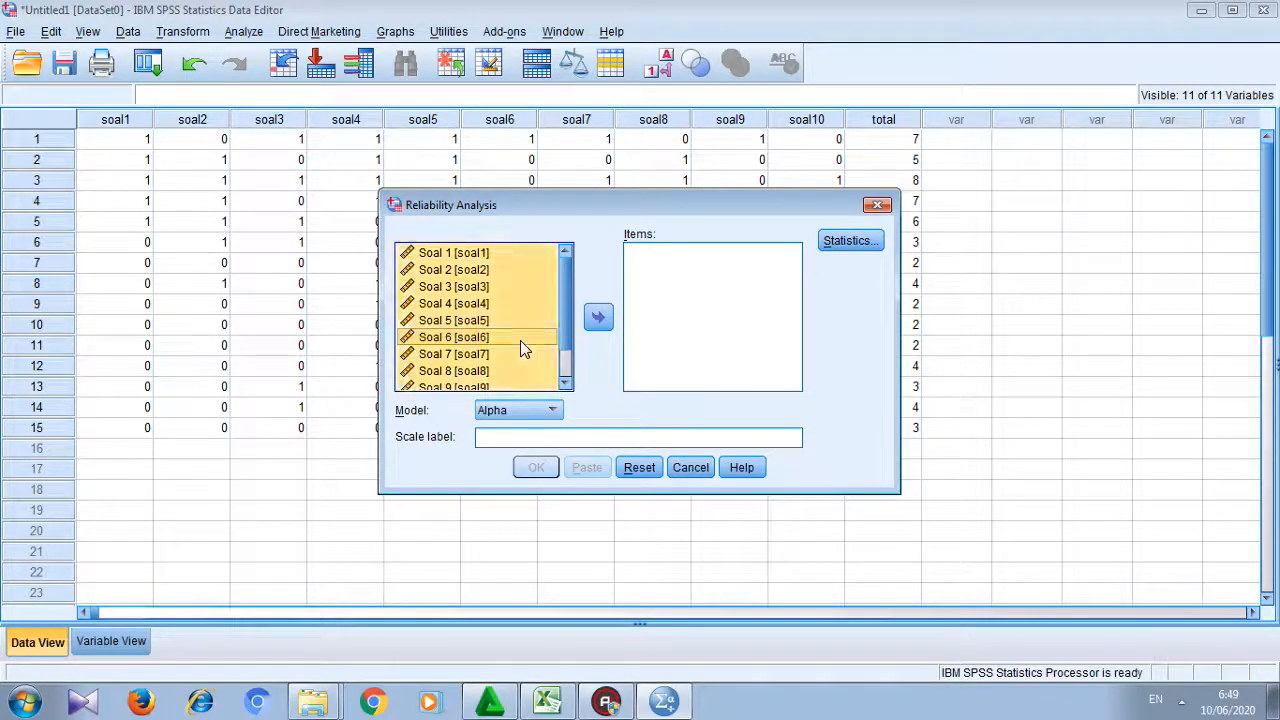
{"action": "scroll", "coordinate": [566, 372], "scroll_direction": "down", "scroll_amount": 1}
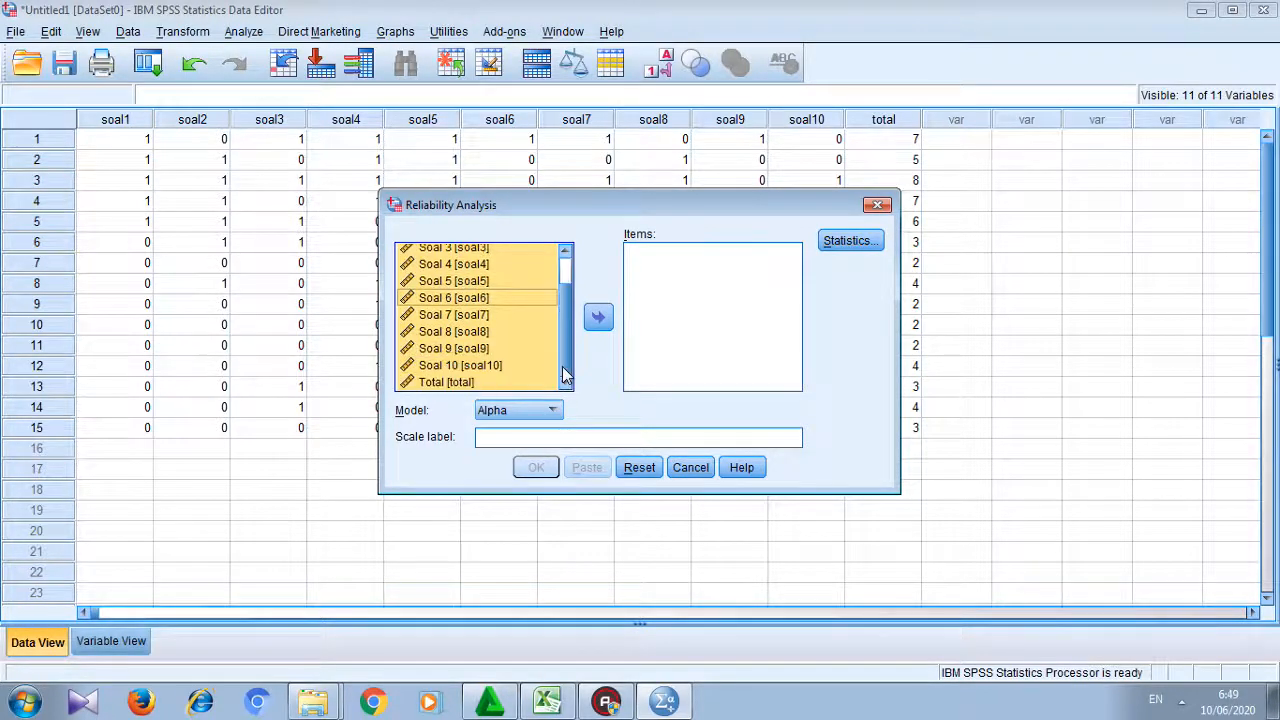
{"action": "left_click", "coordinate": [452, 382]}
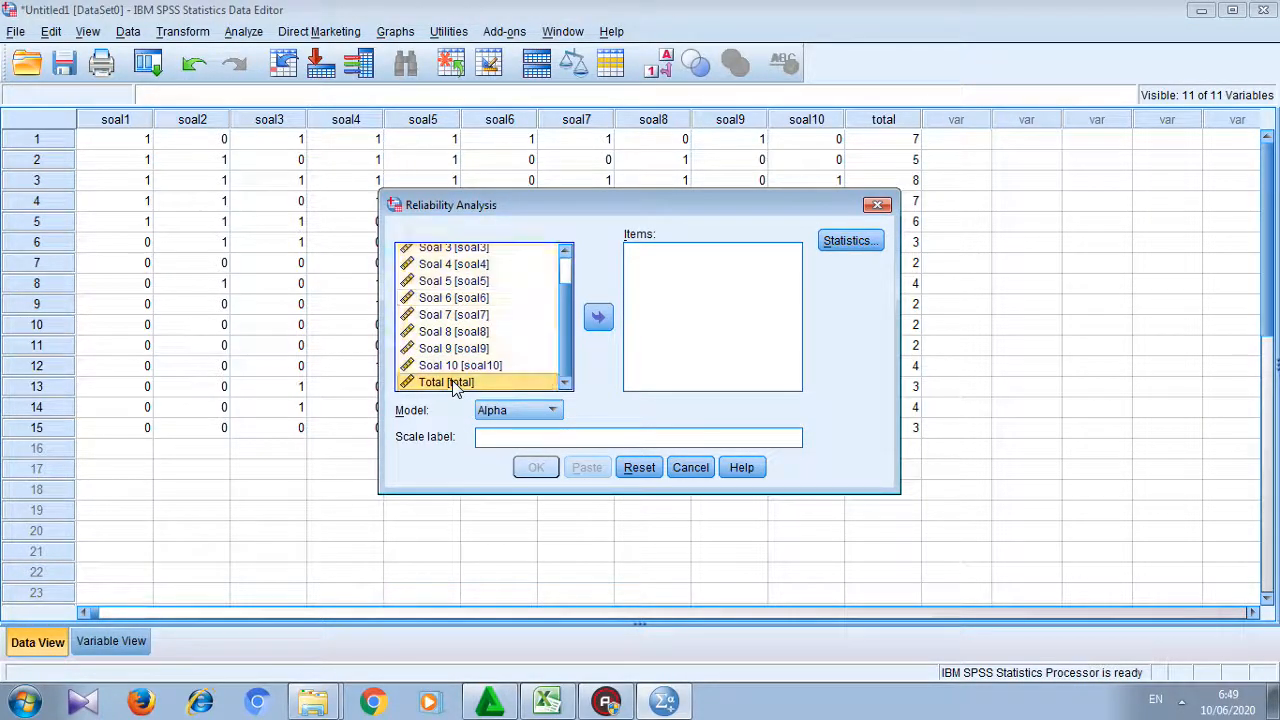
{"action": "left_click", "coordinate": [484, 316]}
{"action": "key", "text": "ctrl+a"}
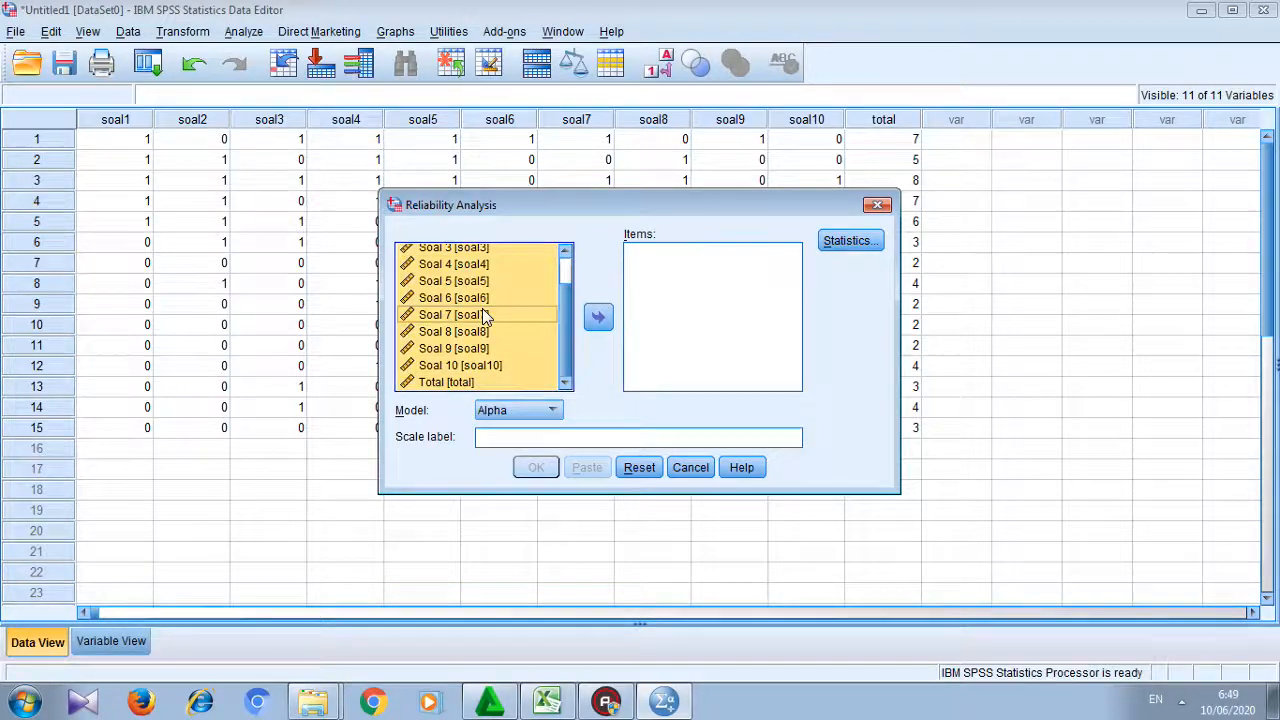
{"action": "left_click", "coordinate": [452, 384], "text": "ctrl"}
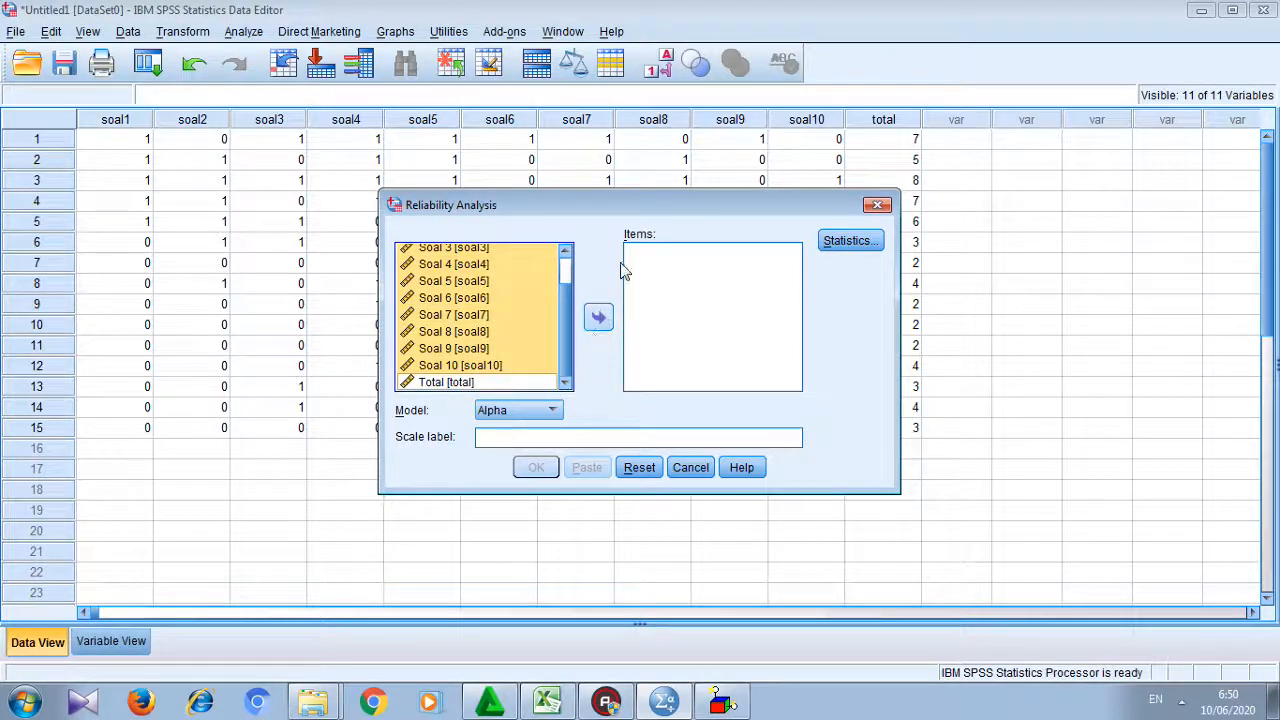
{"action": "left_click", "coordinate": [597, 319]}
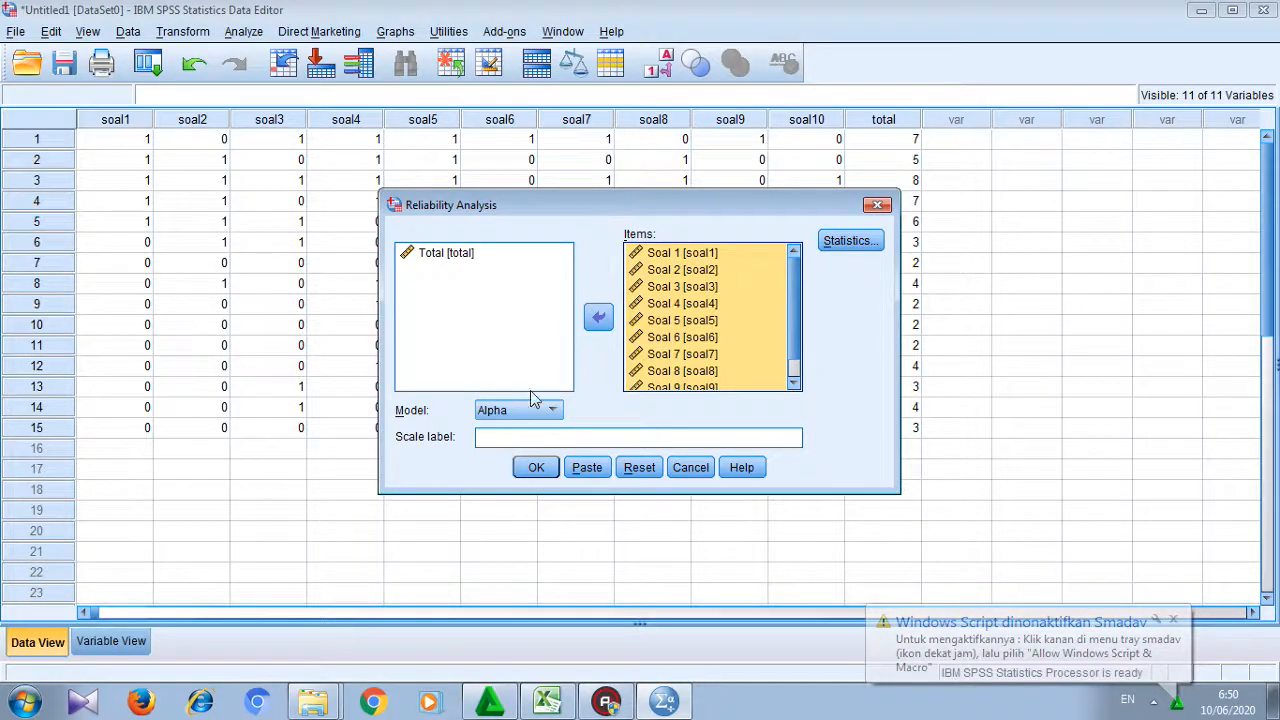
{"action": "left_click", "coordinate": [537, 470]}
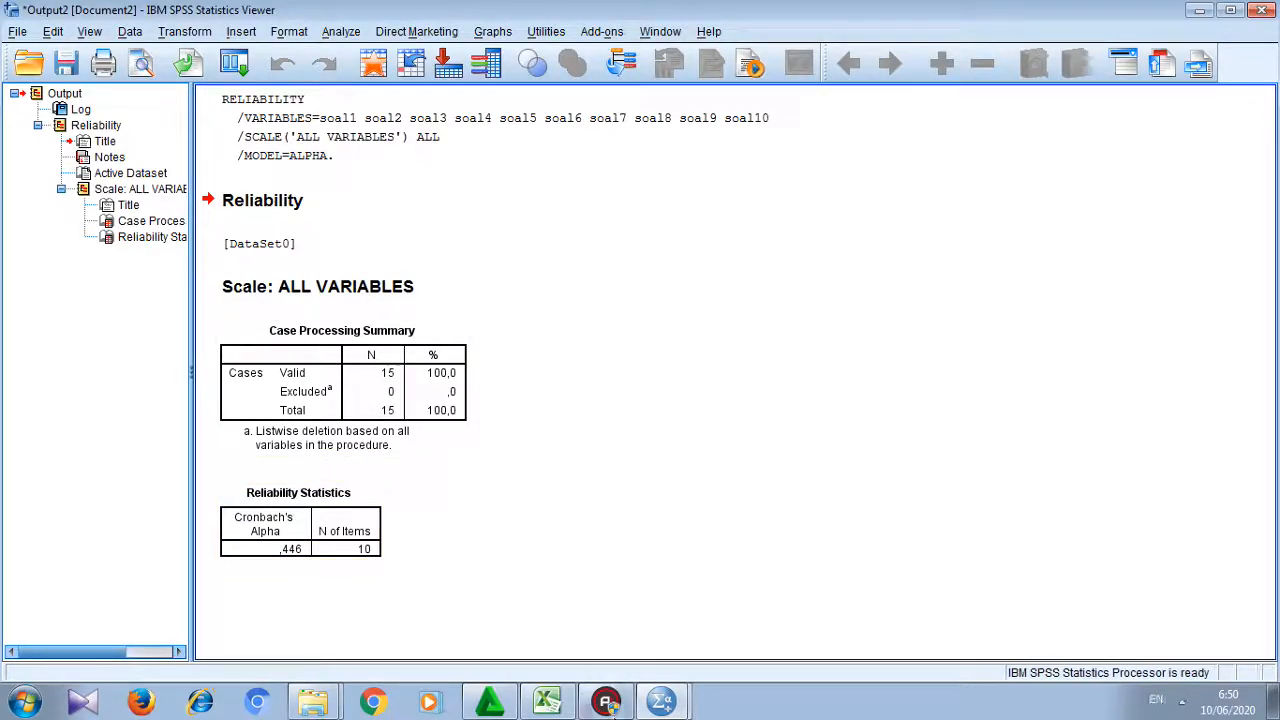
- Return to the dataset and run two-tailed bivariate Pearson correlations on Soal 1 to Soal 10 and Total, flagging significant correlations
{"action": "mouse_move", "coordinate": [660, 706]}
{"action": "left_click", "coordinate": [598, 624]}
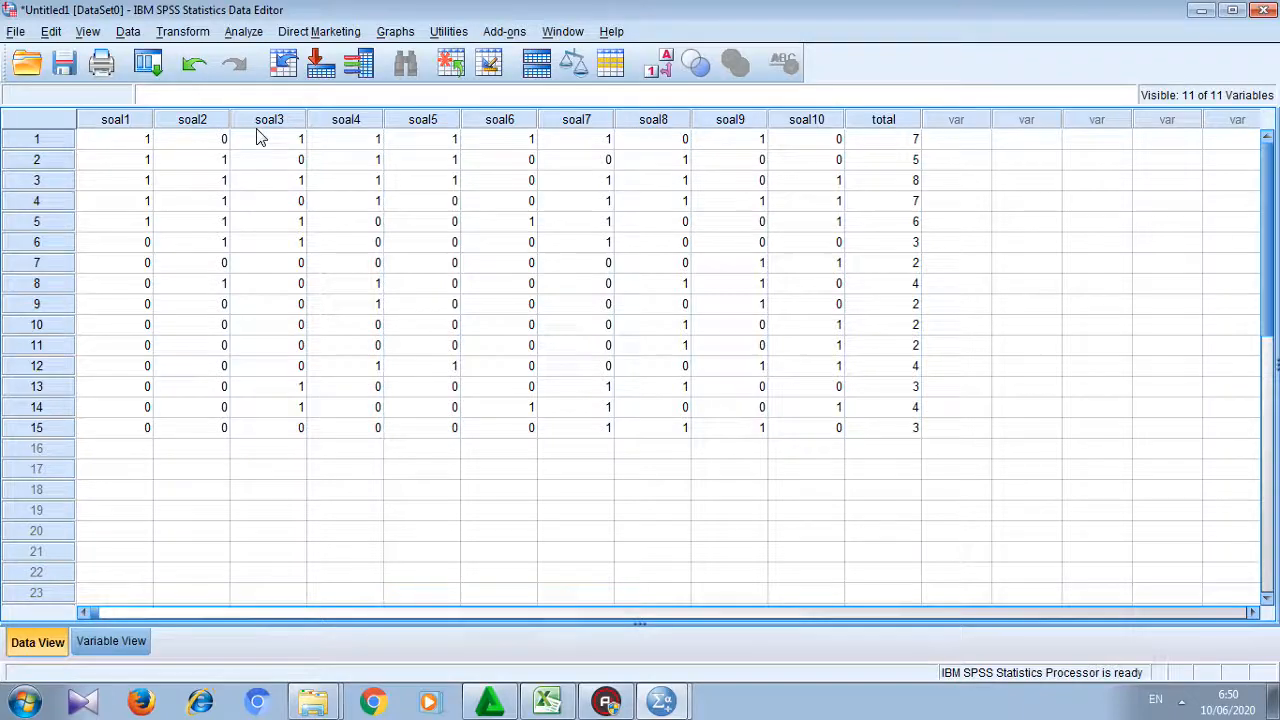
{"action": "left_click", "coordinate": [244, 32]}
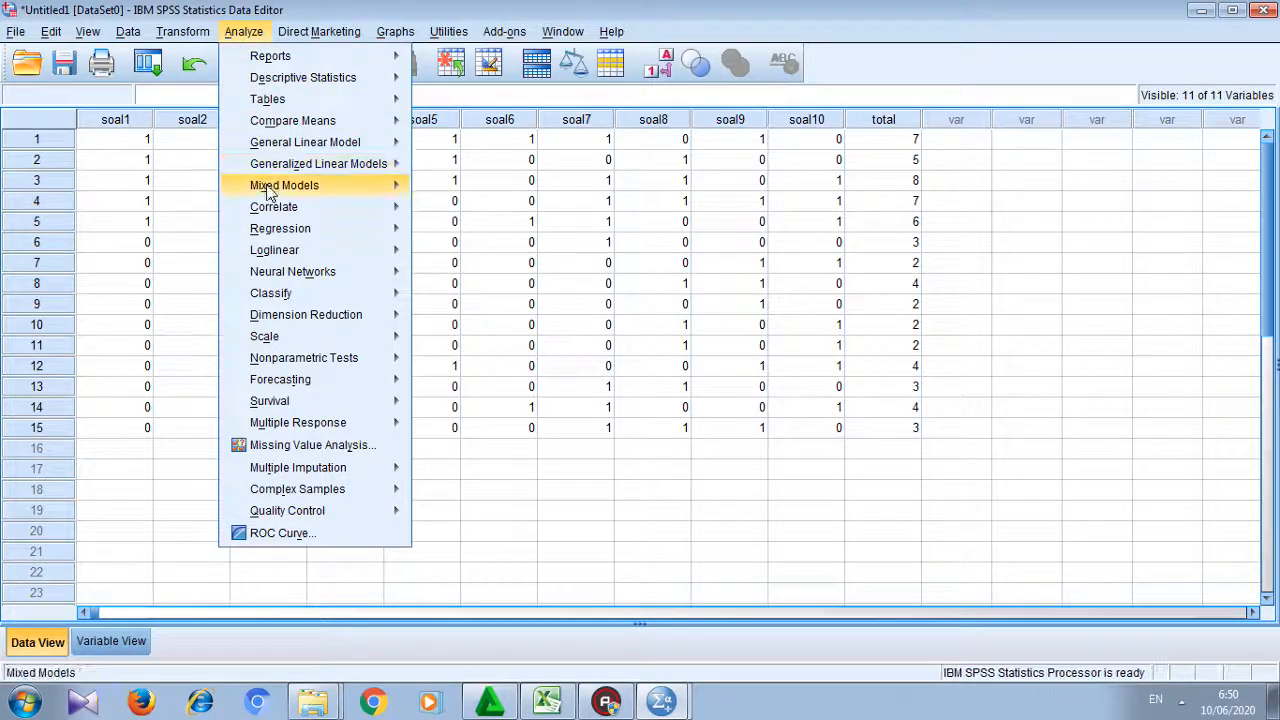
{"action": "mouse_move", "coordinate": [268, 209]}
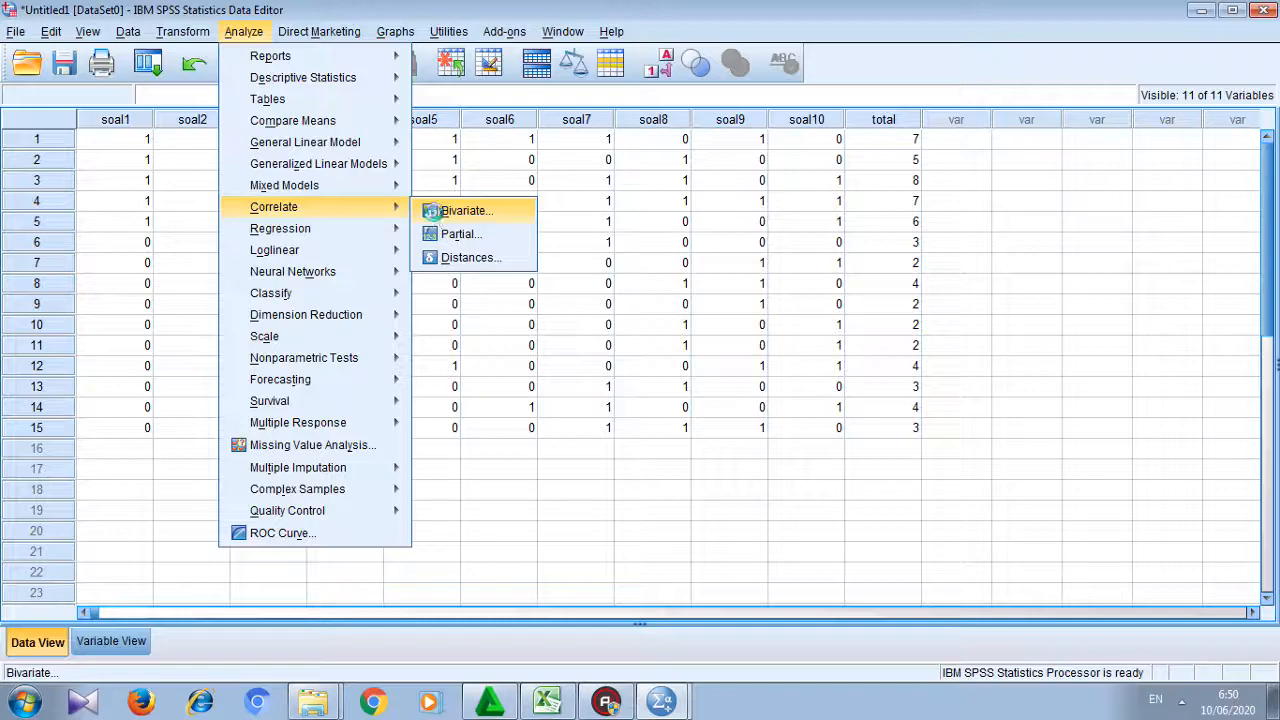
{"action": "left_click", "coordinate": [438, 219]}
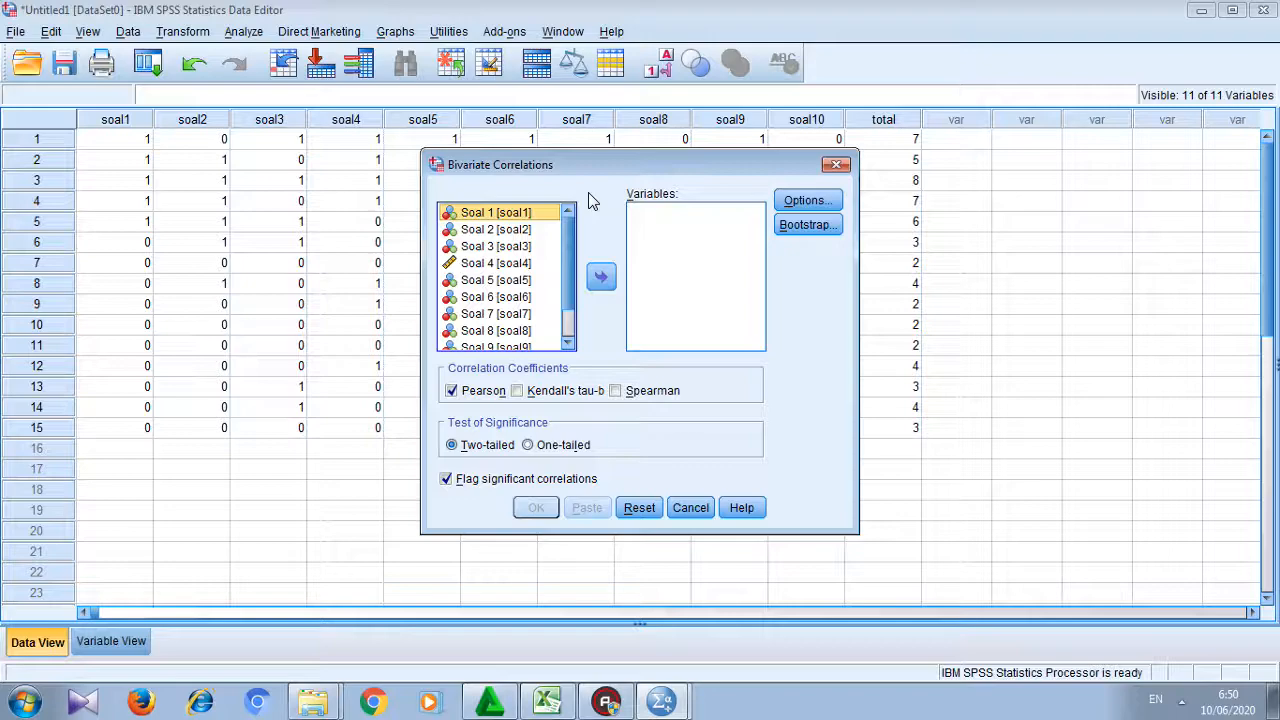
{"action": "left_click", "coordinate": [529, 231]}
{"action": "key", "text": "ctrl+a"}
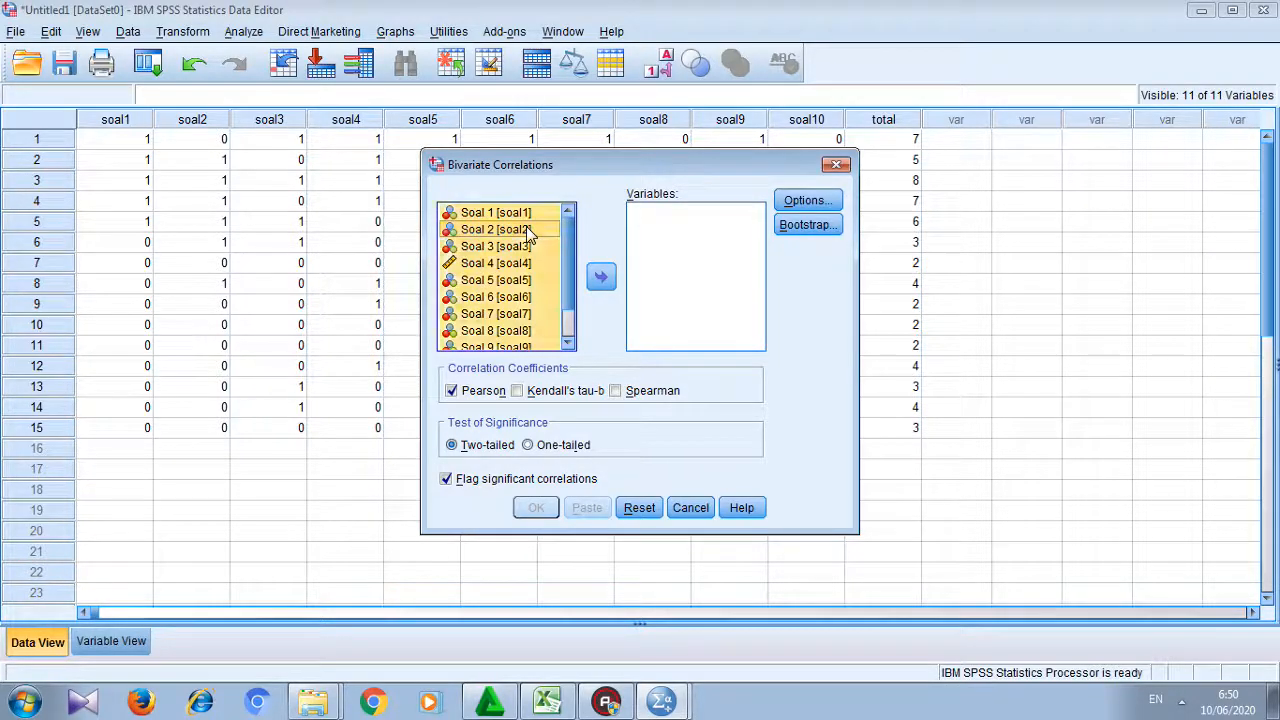
{"action": "left_click", "coordinate": [600, 278]}
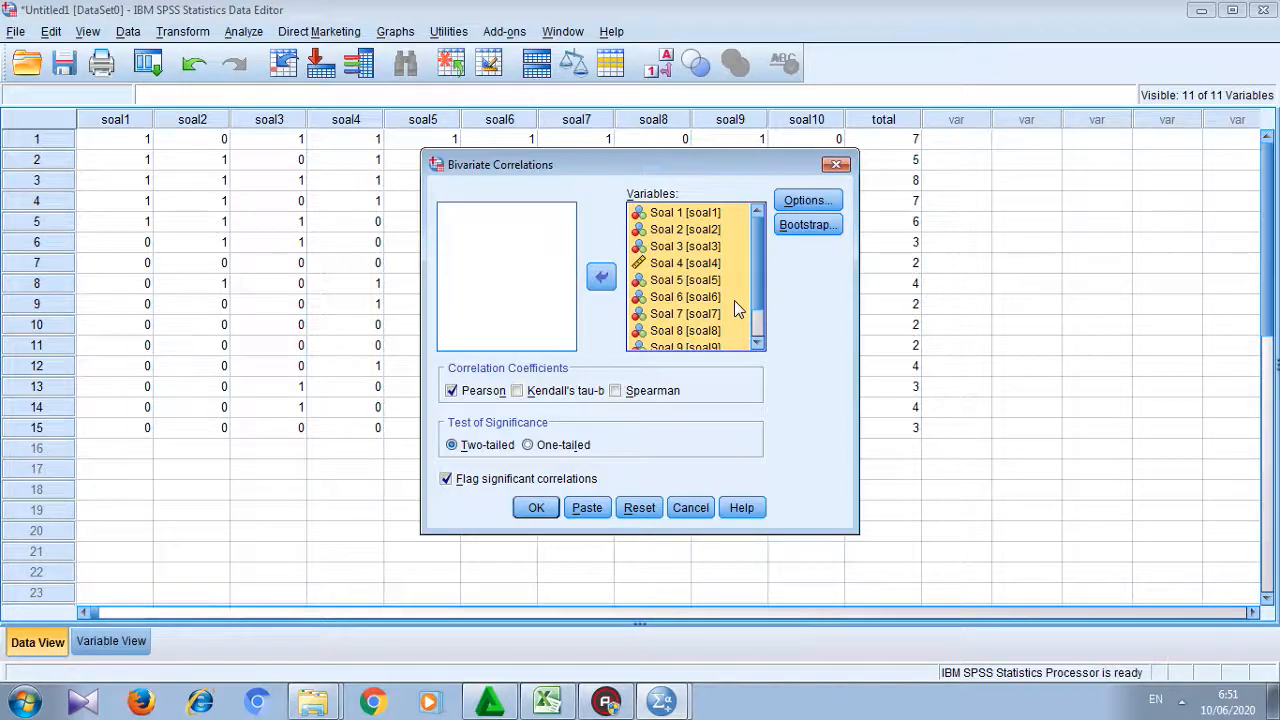
{"action": "left_click_drag", "start_coordinate": [760, 270], "coordinate": [766, 322]}
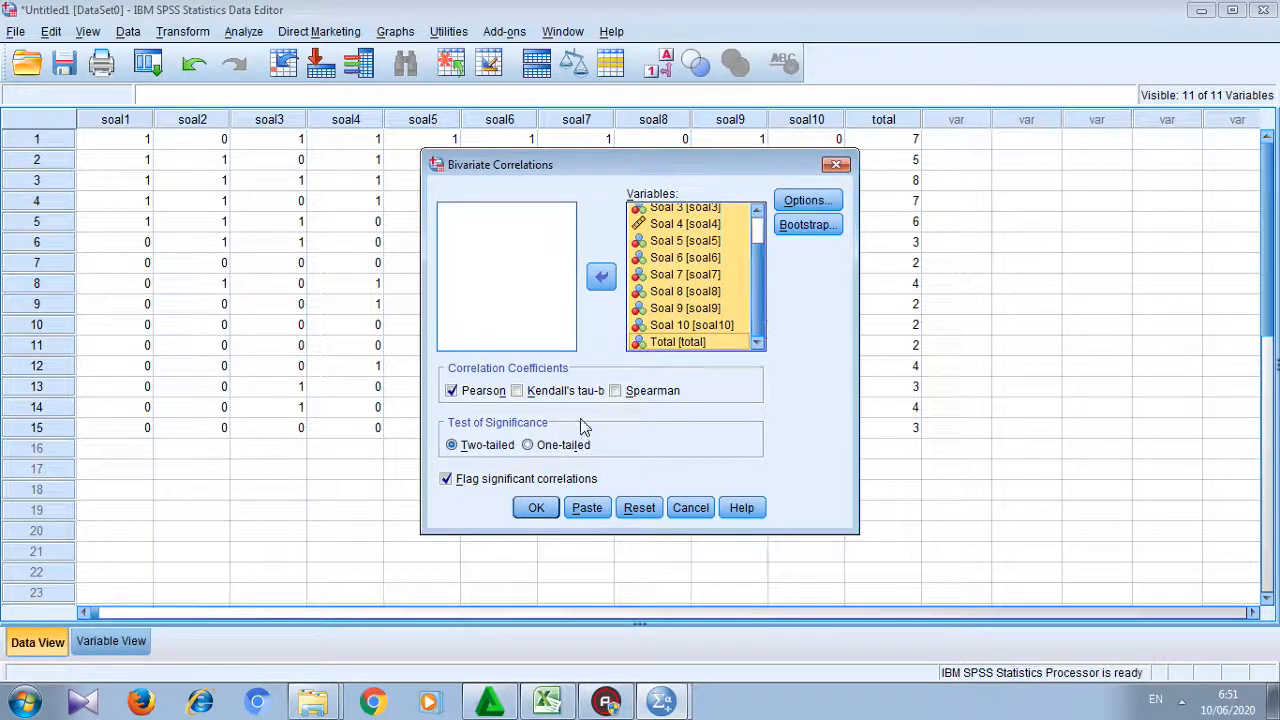
{"action": "left_click", "coordinate": [537, 510]}
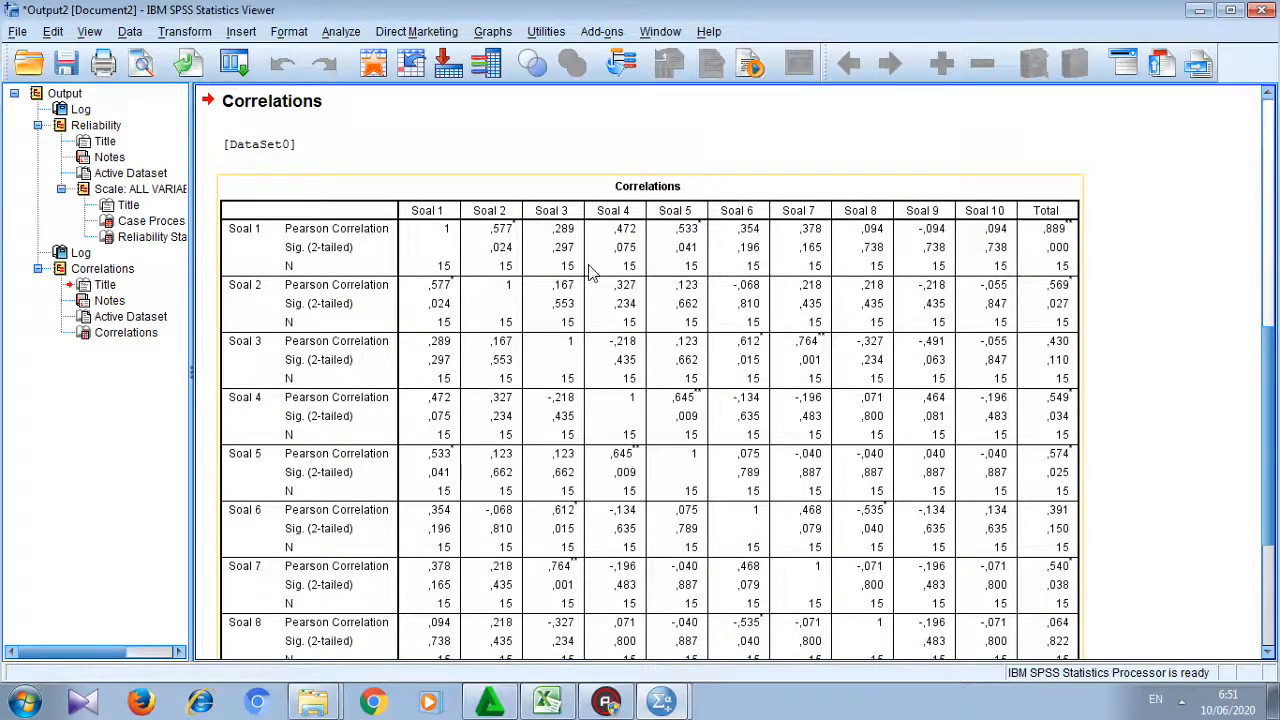
- Examine each question's correlation with Total and the significance notes, and return to the reliability statistics in the output
{"action": "mouse_move", "coordinate": [1268, 364]}
{"action": "left_mouse_down"}
{"action": "mouse_move", "coordinate": [1272, 390]}
{"action": "mouse_move", "coordinate": [1271, 363]}
{"action": "left_mouse_up"}
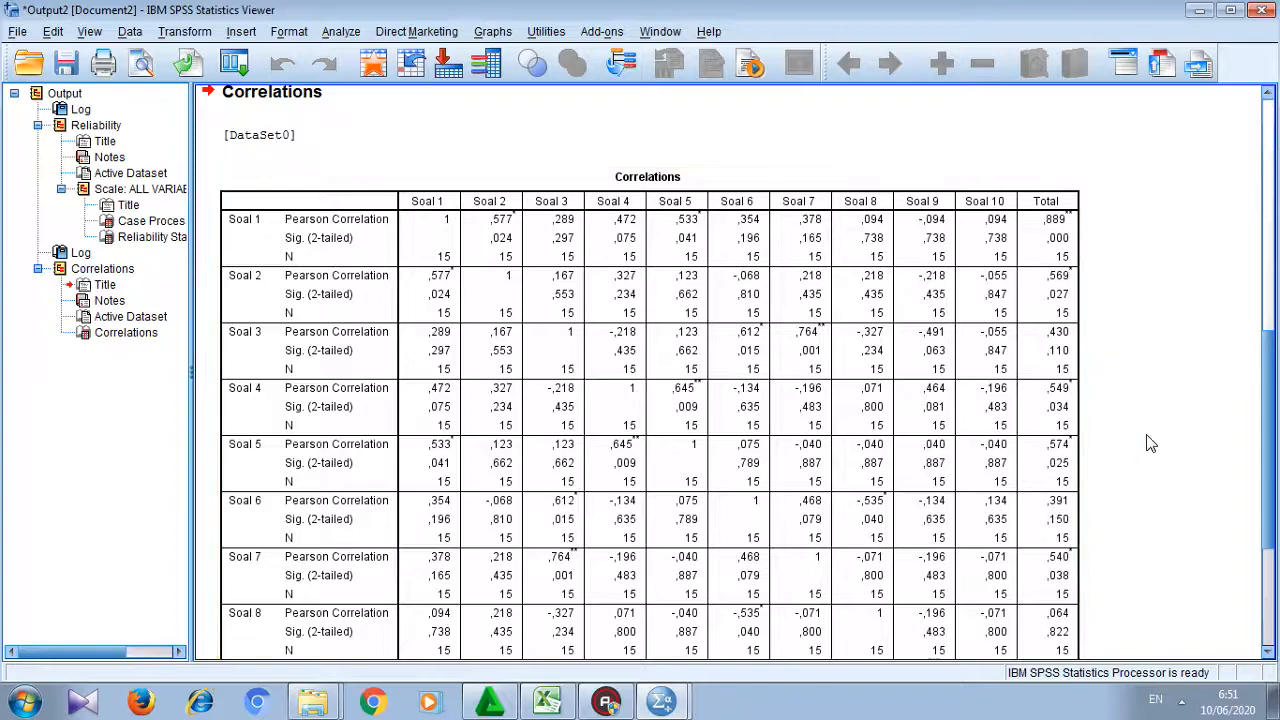
{"action": "scroll", "coordinate": [1272, 395], "scroll_direction": "down", "scroll_amount": 5}
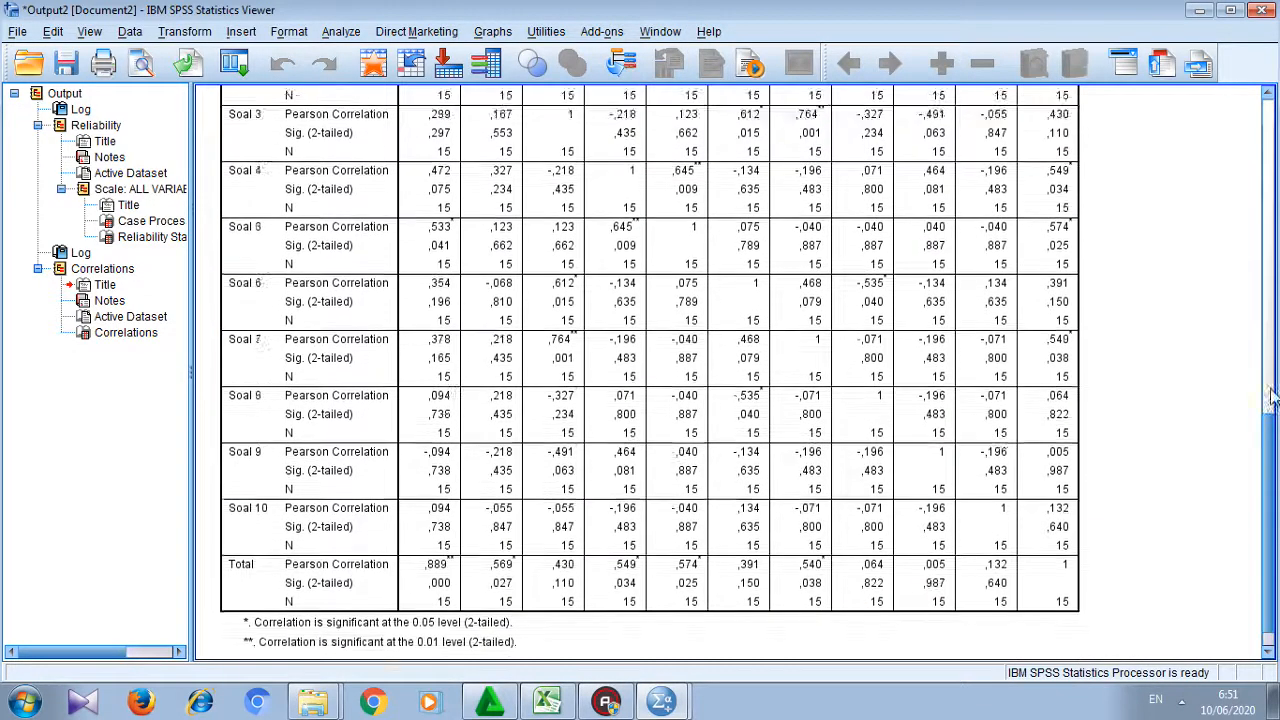
{"action": "scroll", "coordinate": [1272, 395], "scroll_direction": "up", "scroll_amount": 5}
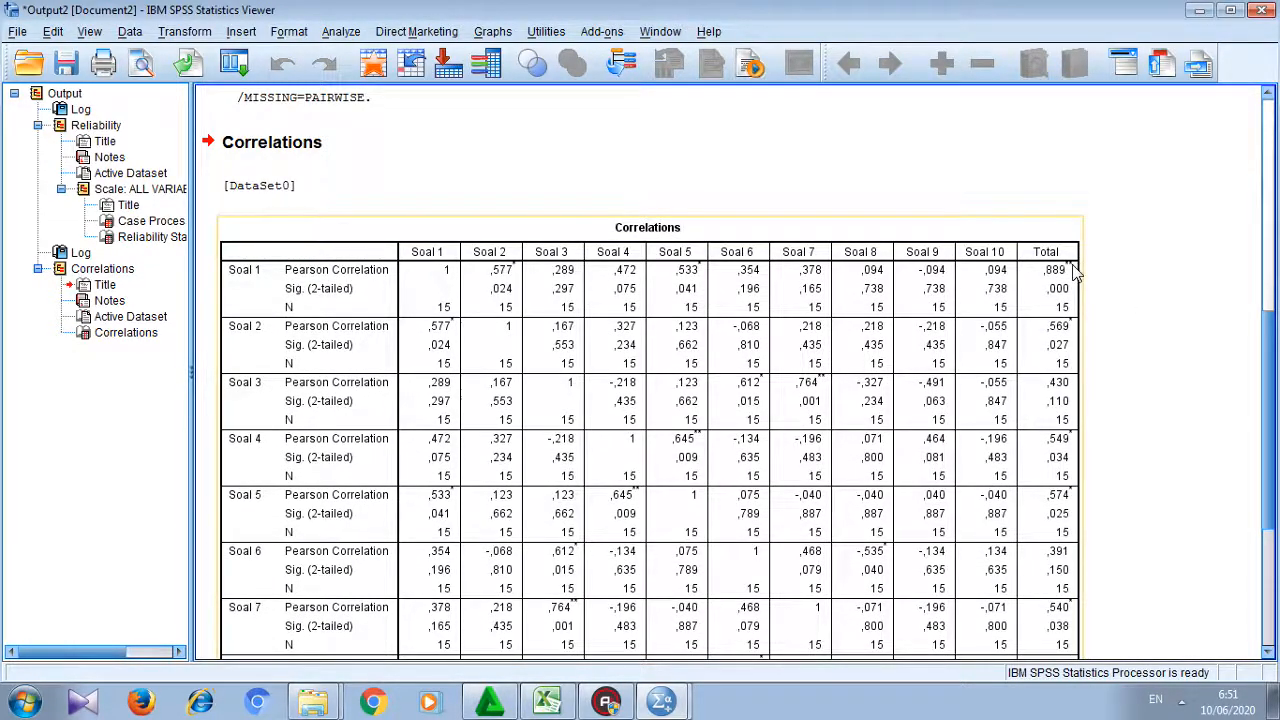
{"action": "scroll", "coordinate": [1272, 440], "scroll_direction": "down", "scroll_amount": 5}
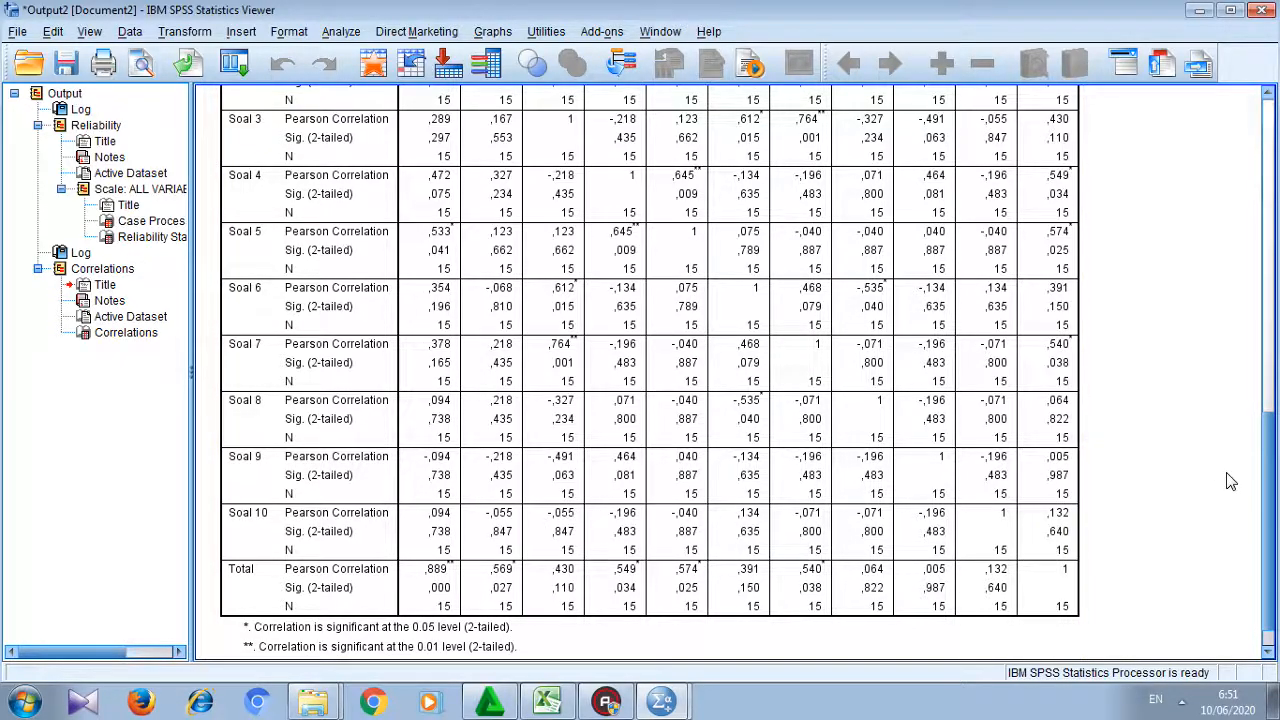
{"action": "left_click_drag", "start_coordinate": [1266, 514], "coordinate": [1267, 204]}
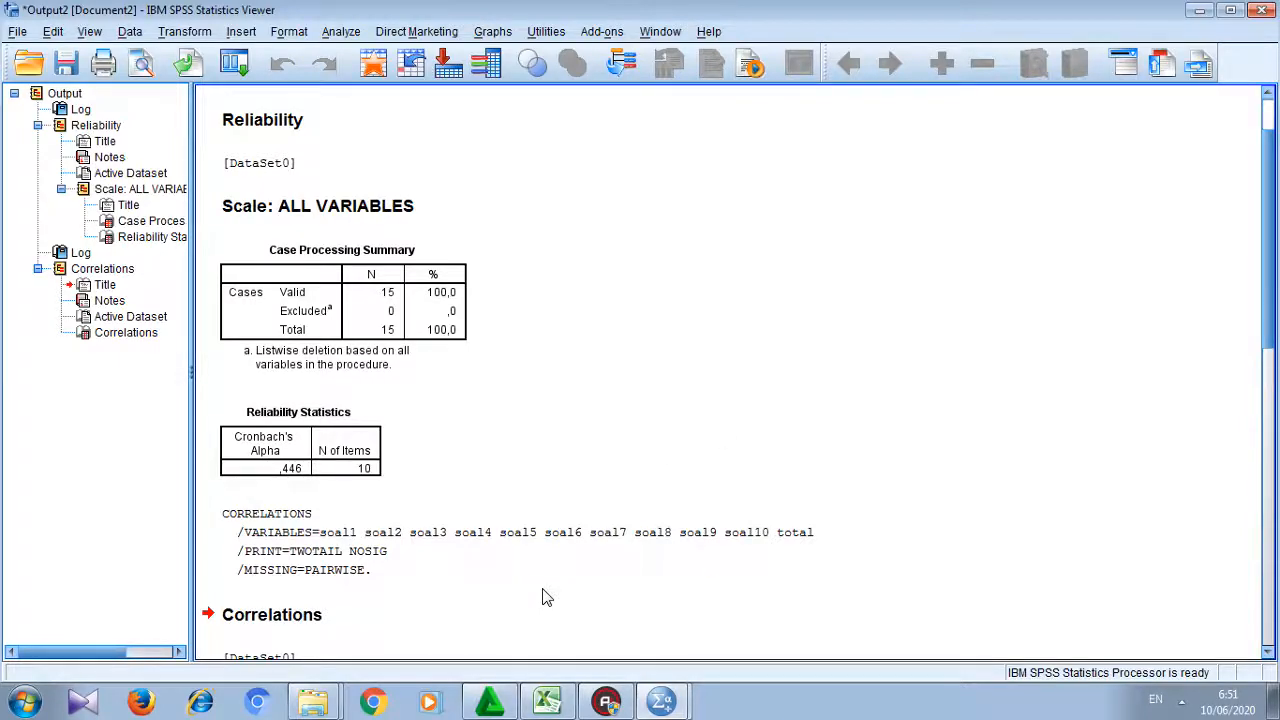
- Launch AnatesV4 from the desktop, start its multiple-choice module (Pilihan Ganda), and open the file SOAL PRAKTIK ANATES OG
{"action": "key", "text": "super+d"}
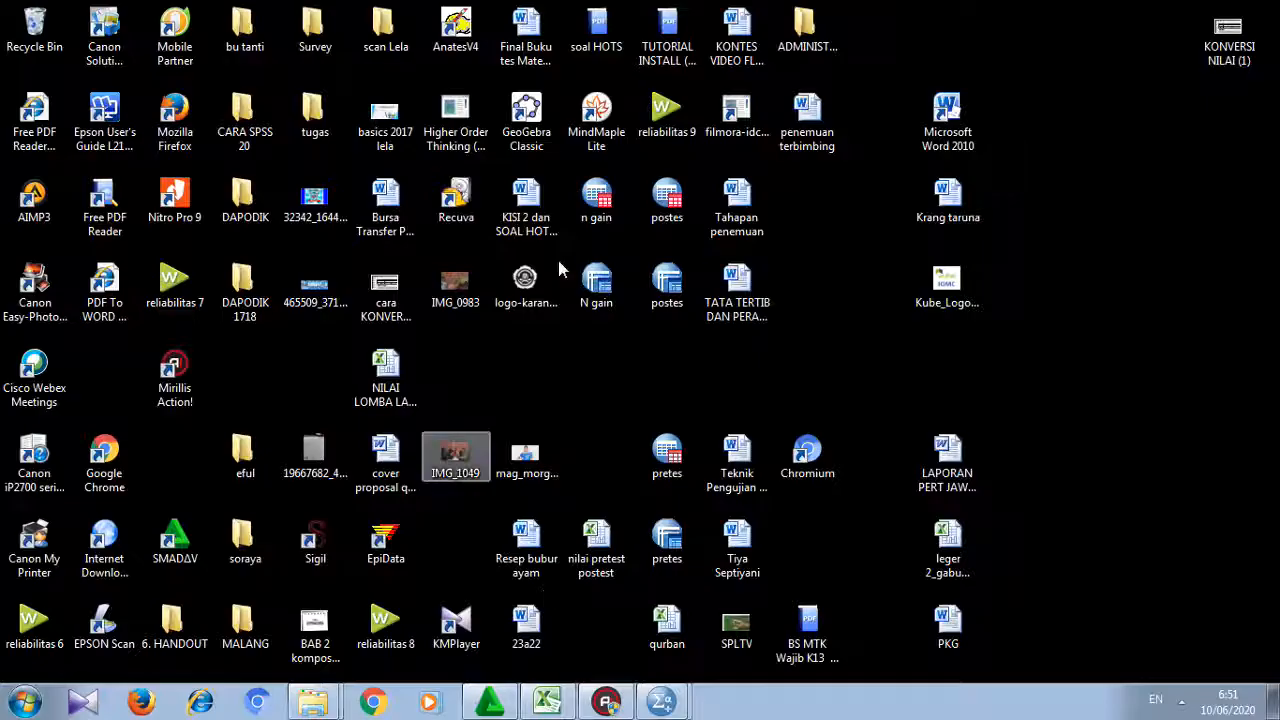
{"action": "double_click", "coordinate": [468, 50]}
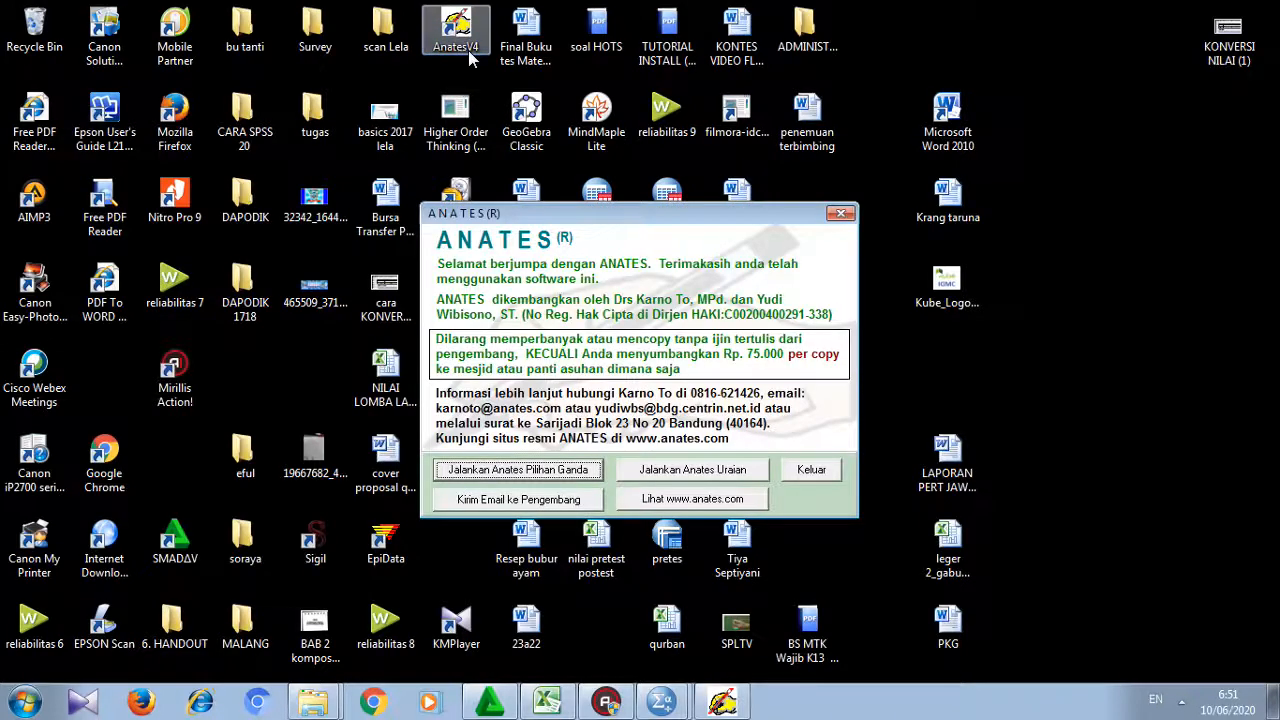
{"action": "left_click", "coordinate": [533, 470]}
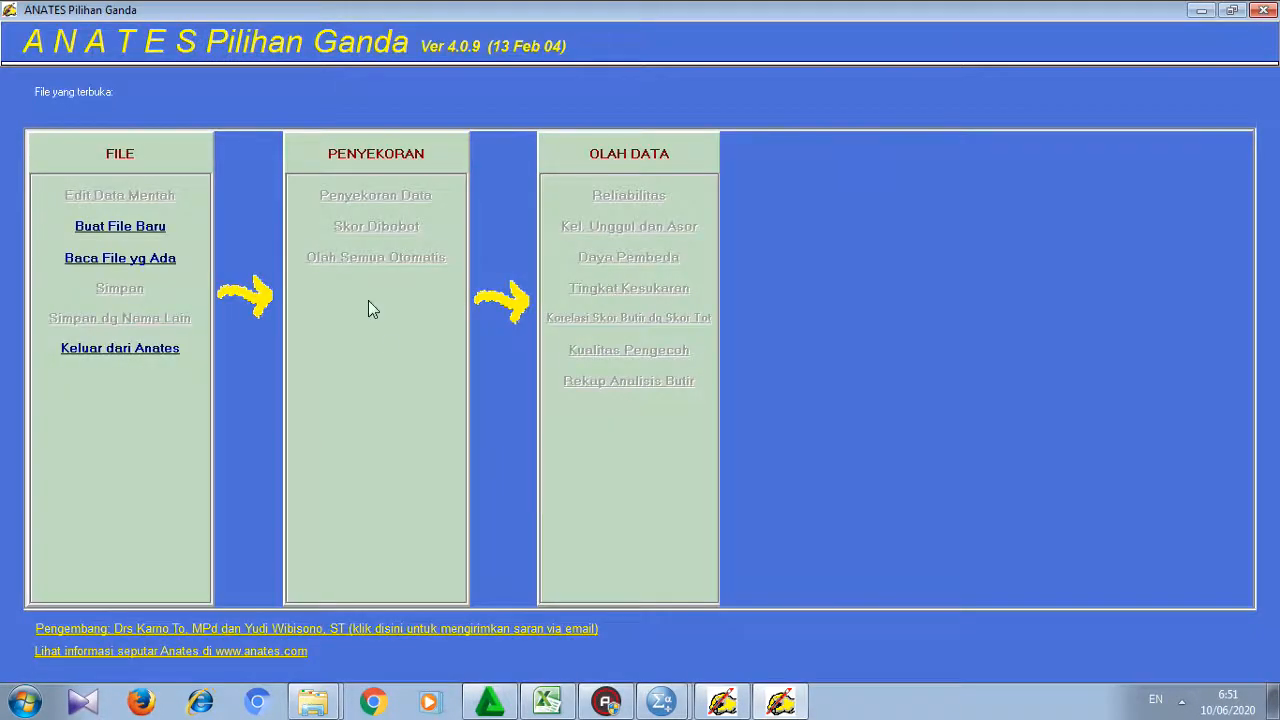
{"action": "left_click", "coordinate": [142, 258]}
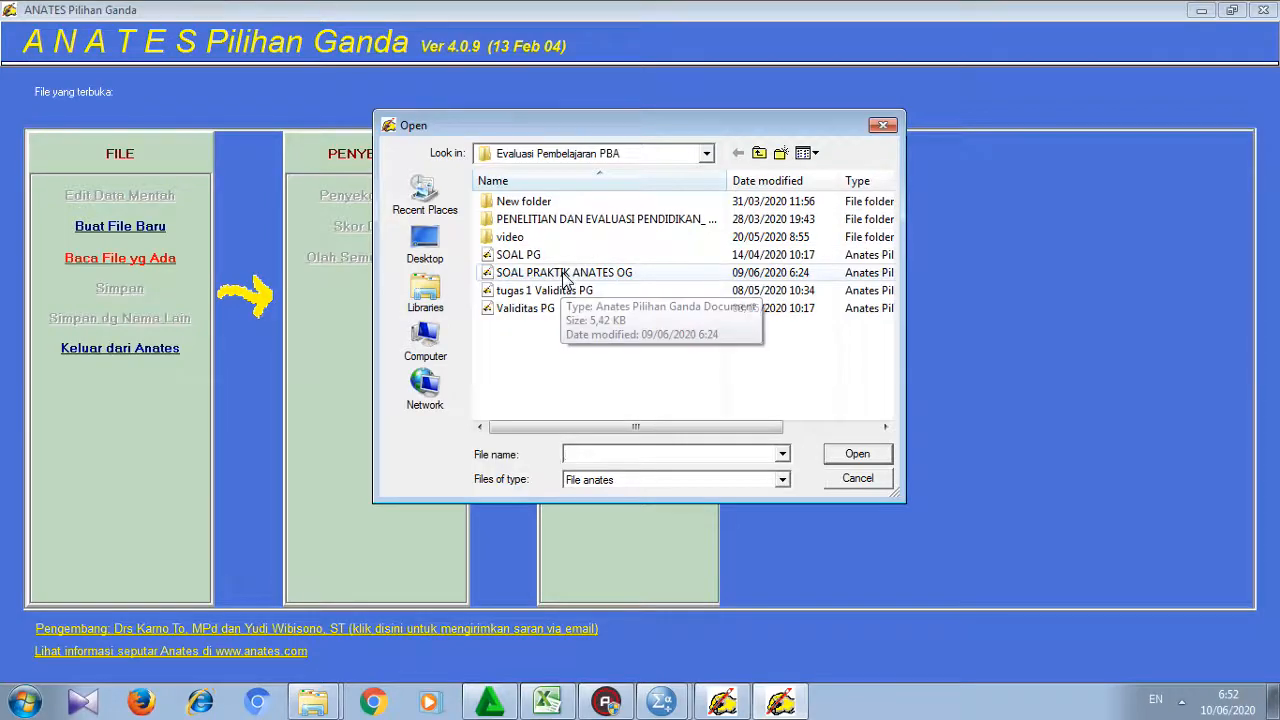
{"action": "left_click", "coordinate": [564, 274]}
{"action": "double_click", "coordinate": [564, 274]}
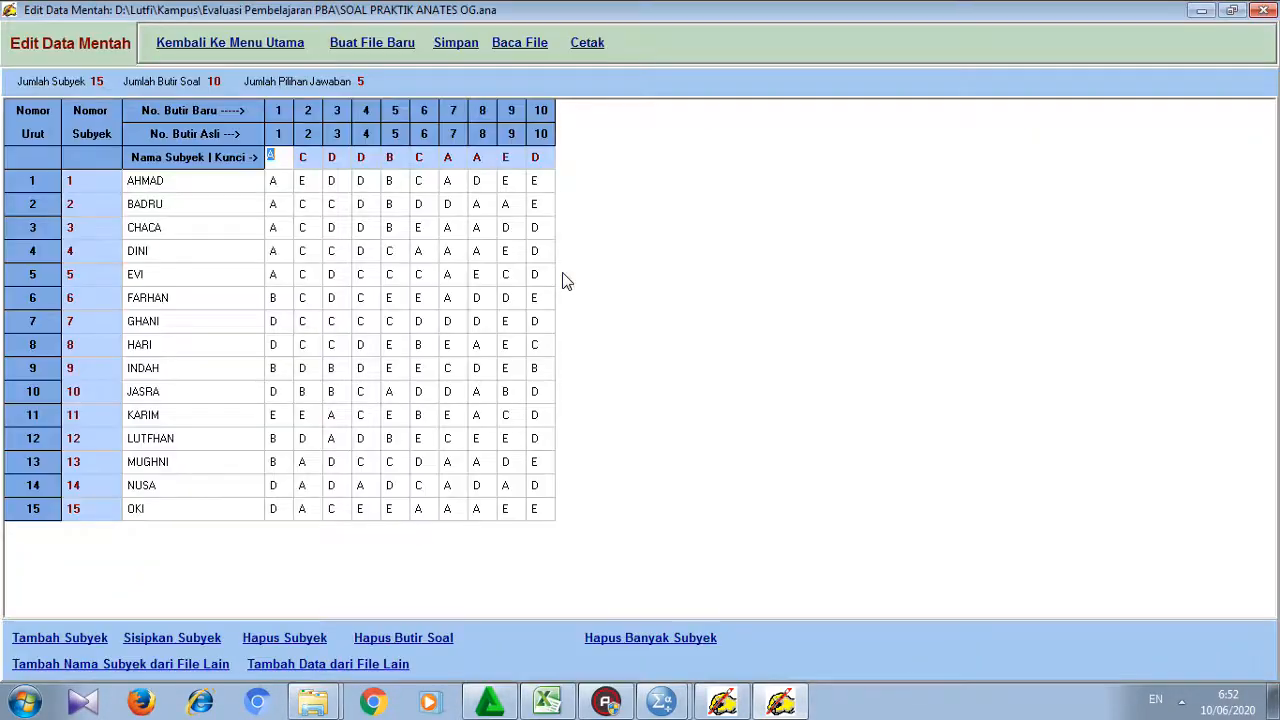
- Score the loaded answers in ANATES and display the test reliability (Reliabilitas) results
{"action": "left_click", "coordinate": [272, 44]}
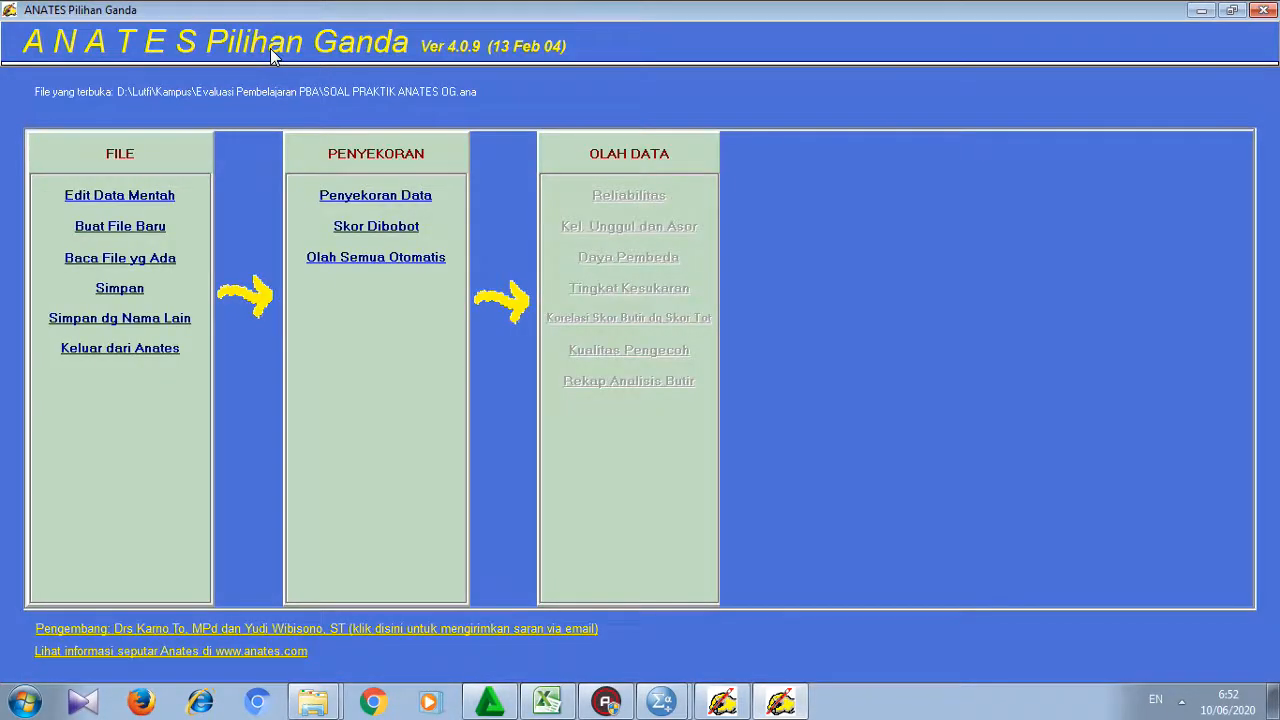
{"action": "left_click", "coordinate": [415, 199]}
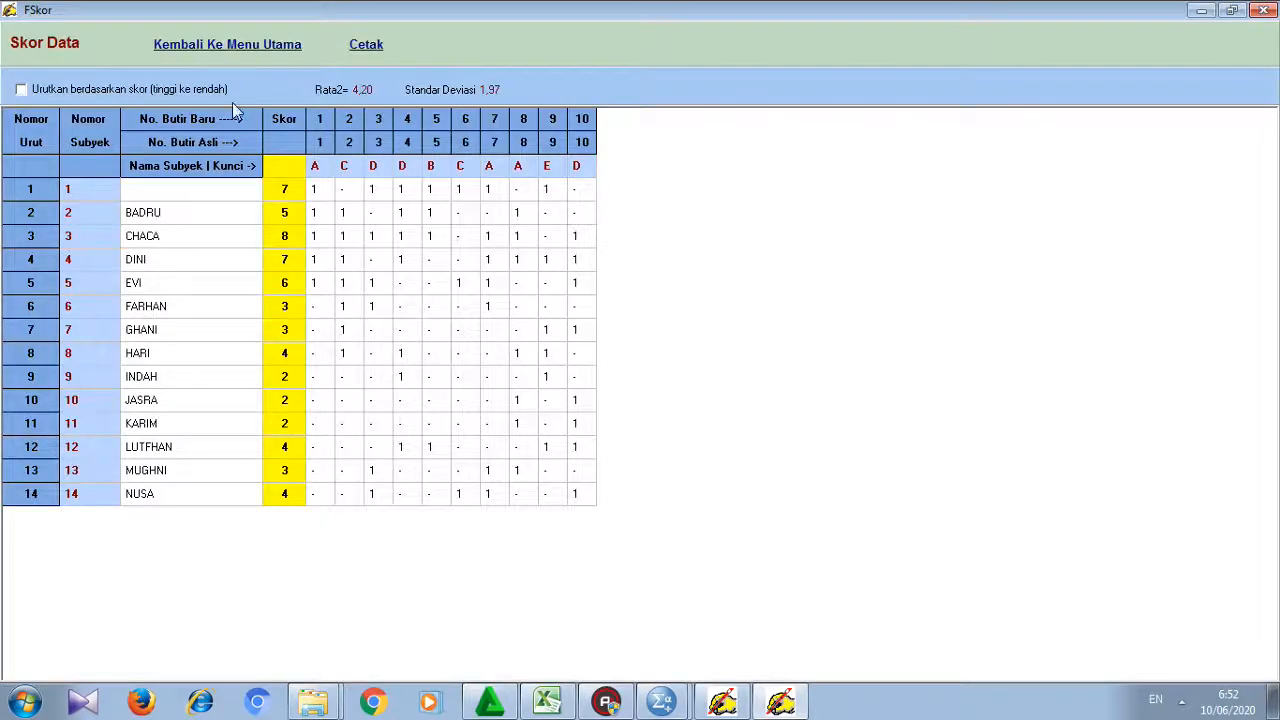
{"action": "left_click", "coordinate": [178, 46]}
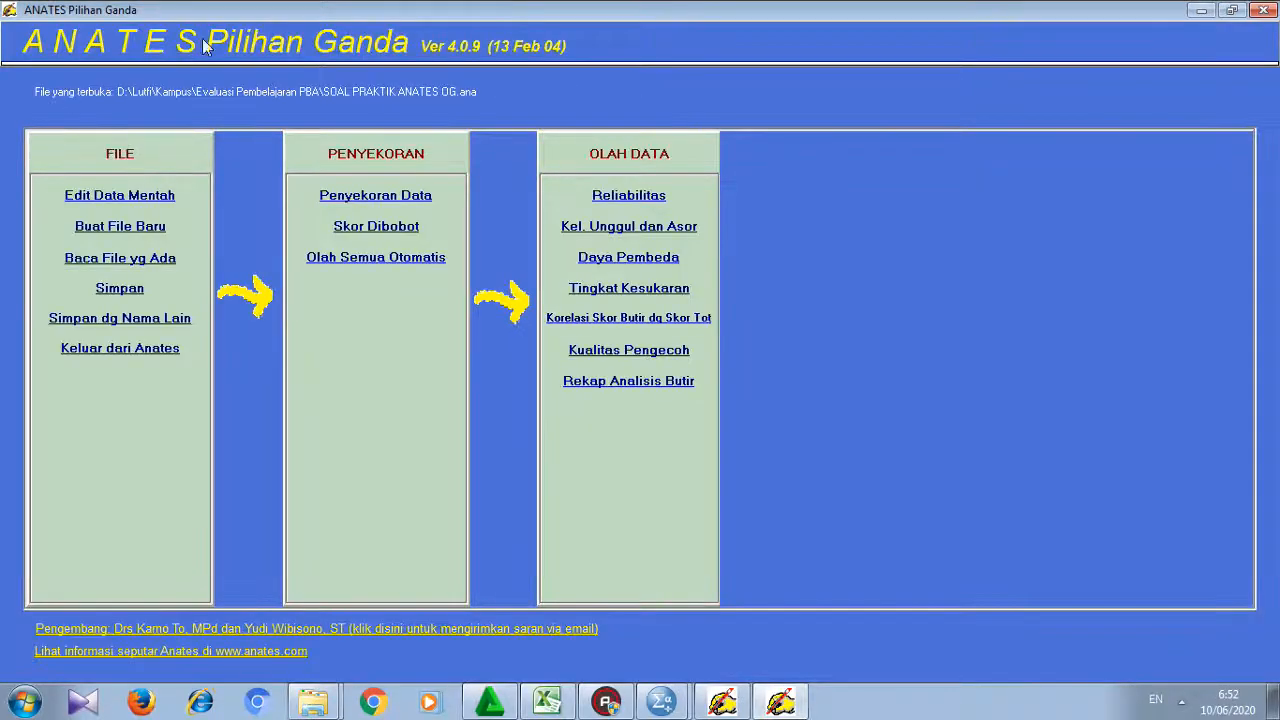
{"action": "left_click", "coordinate": [644, 205]}
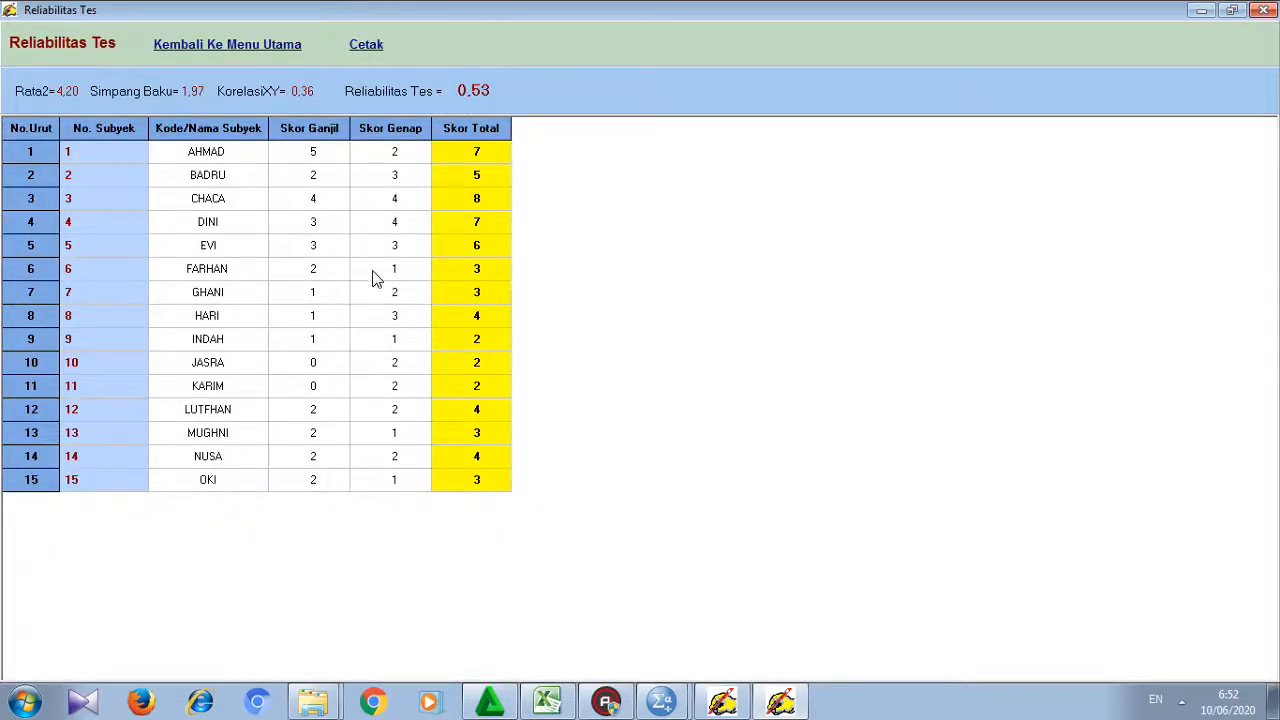
- Switch back to the SPSS output and review the Cronbach's Alpha table and the correlations with Total
{"action": "mouse_move", "coordinate": [678, 708]}
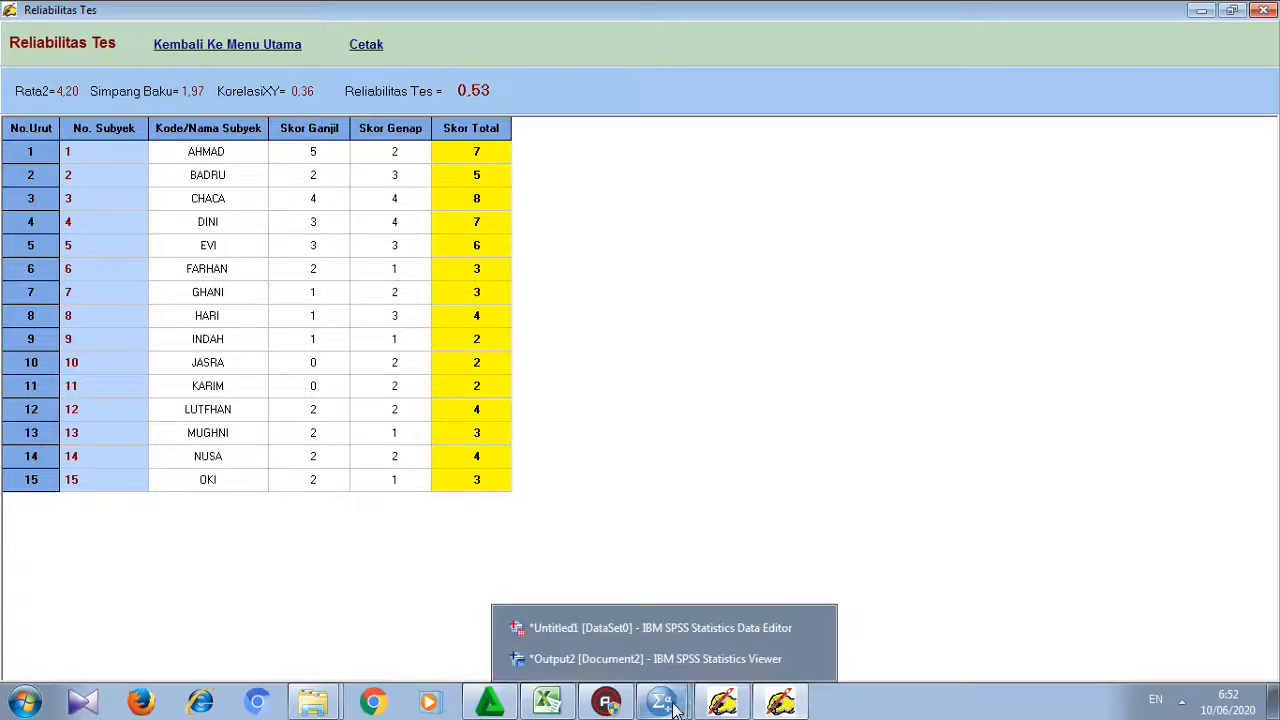
{"action": "left_click", "coordinate": [611, 658]}
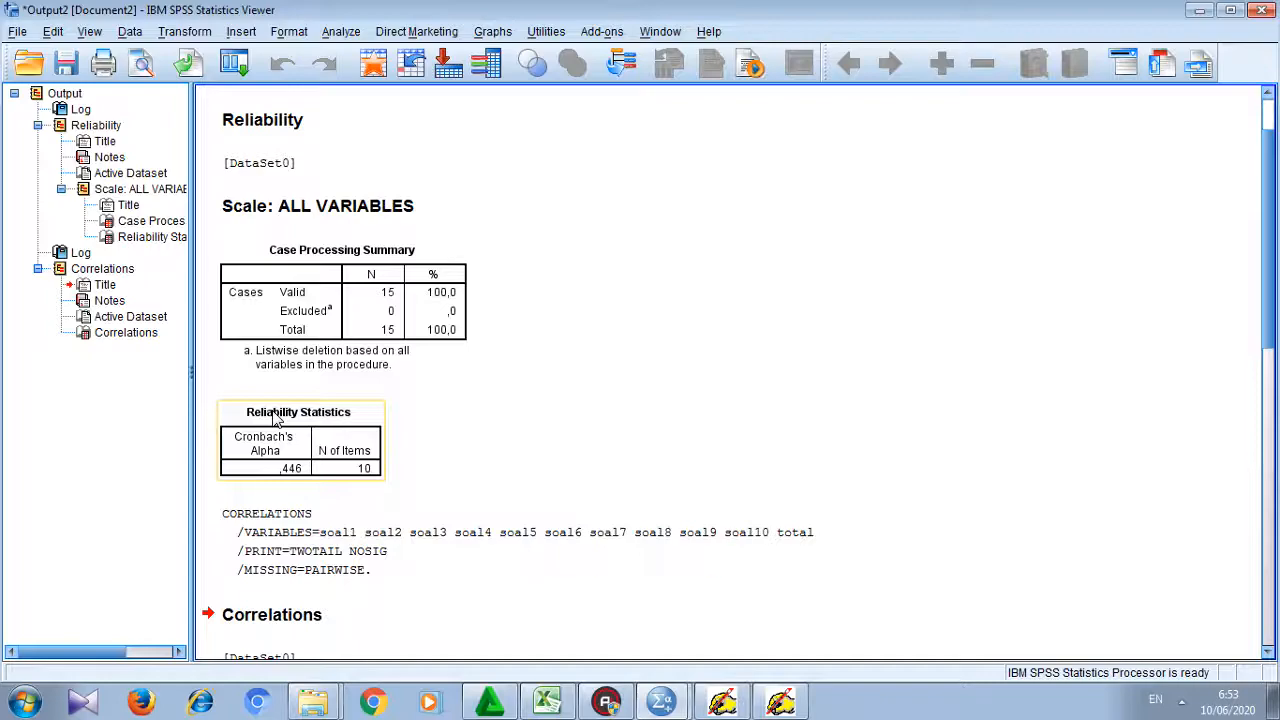
{"action": "scroll", "coordinate": [277, 418], "scroll_direction": "down", "scroll_amount": 5}
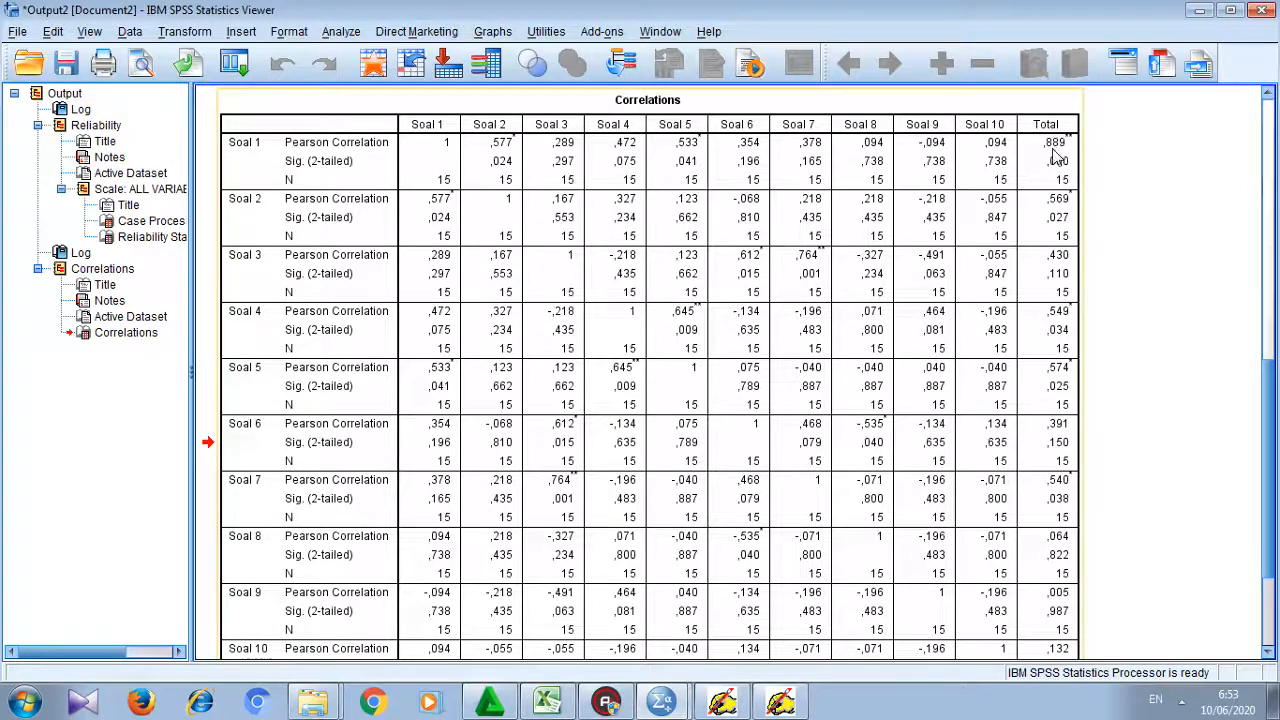
- Display the item-to-total score correlations (Korelasi Skor Butir dg Skor Tot) in ANATES and compare them with the SPSS Correlations table
{"action": "key", "text": "alt+Tab"}
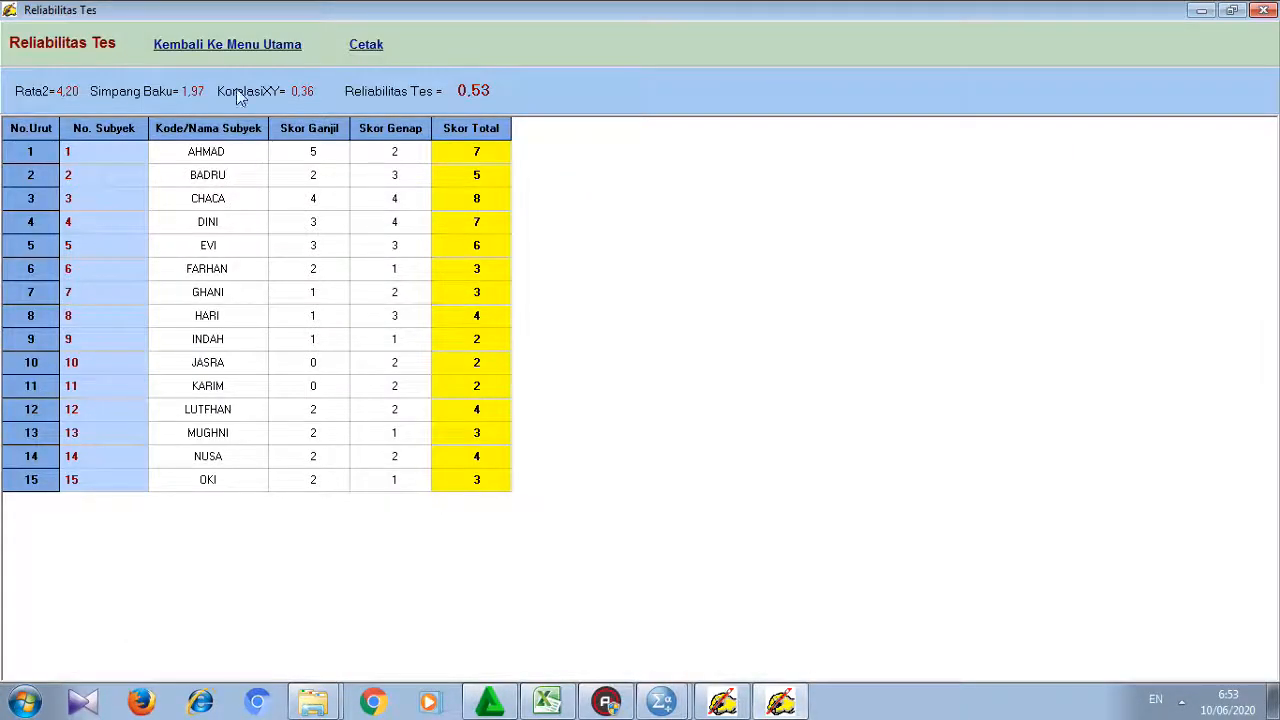
{"action": "left_click", "coordinate": [220, 48]}
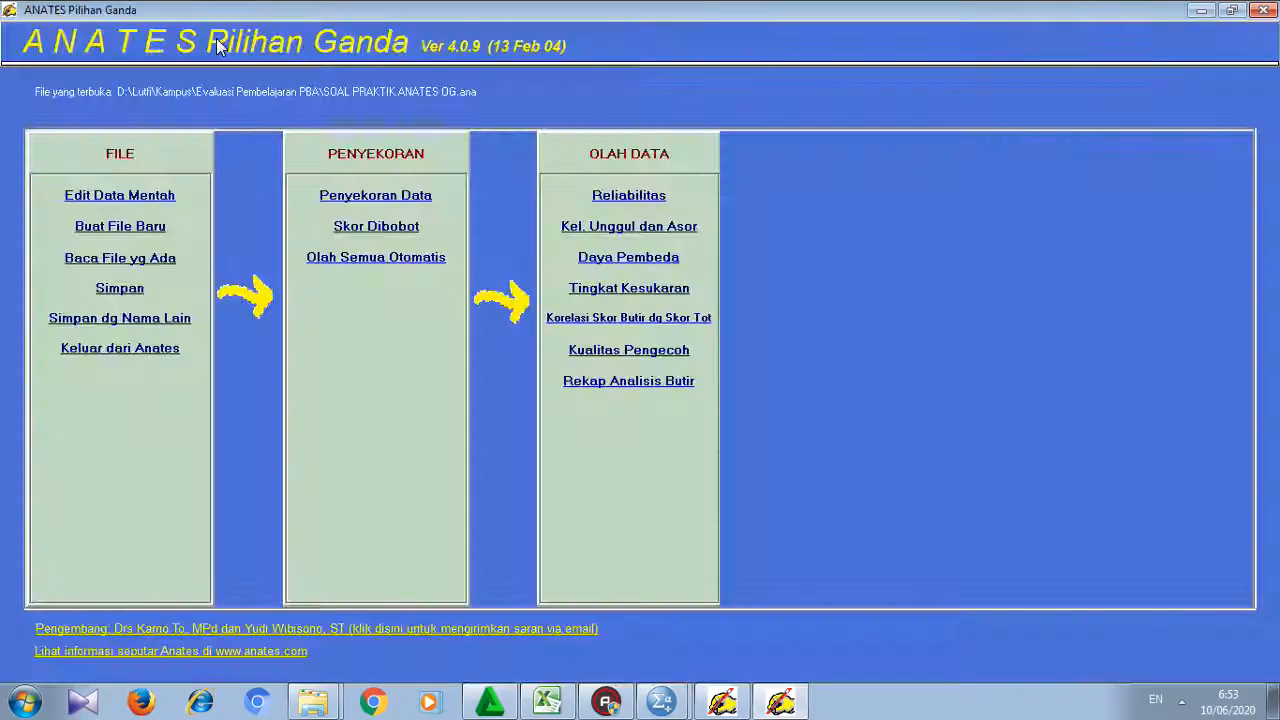
{"action": "left_click", "coordinate": [616, 320]}
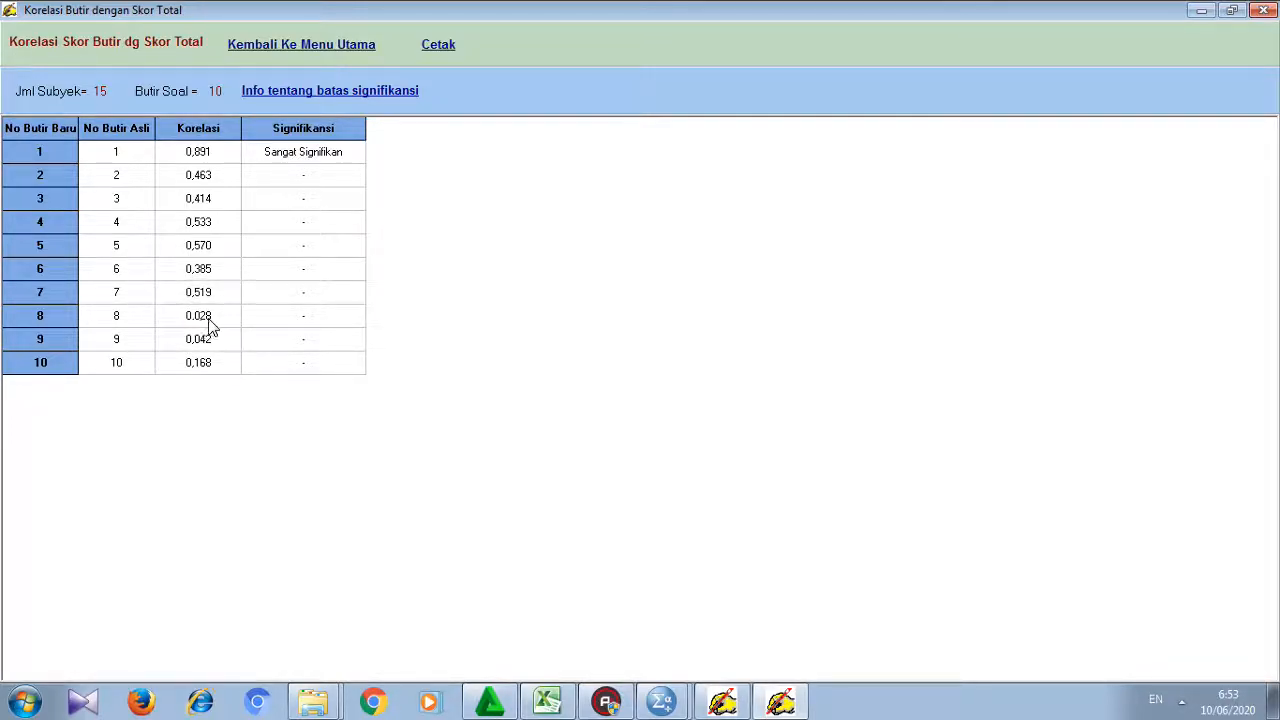
{"action": "key", "text": "alt+Tab"}
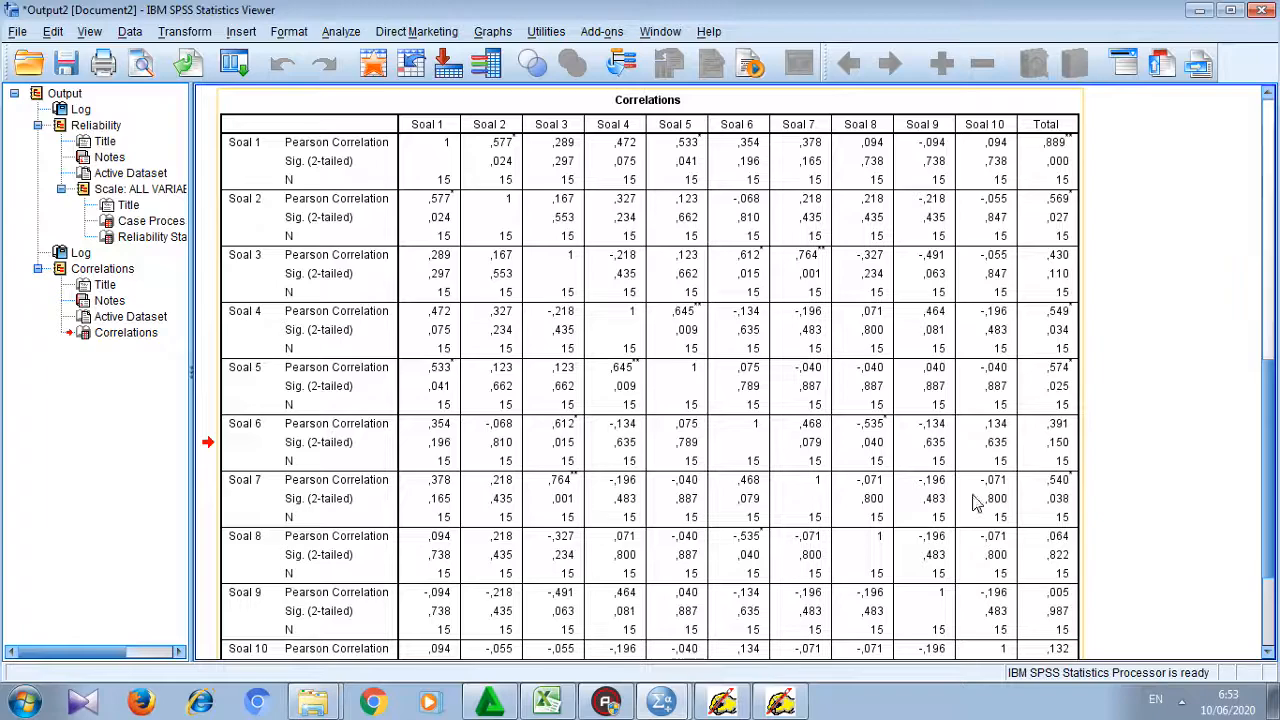
{"action": "scroll", "coordinate": [1274, 400], "scroll_direction": "down", "scroll_amount": 1}
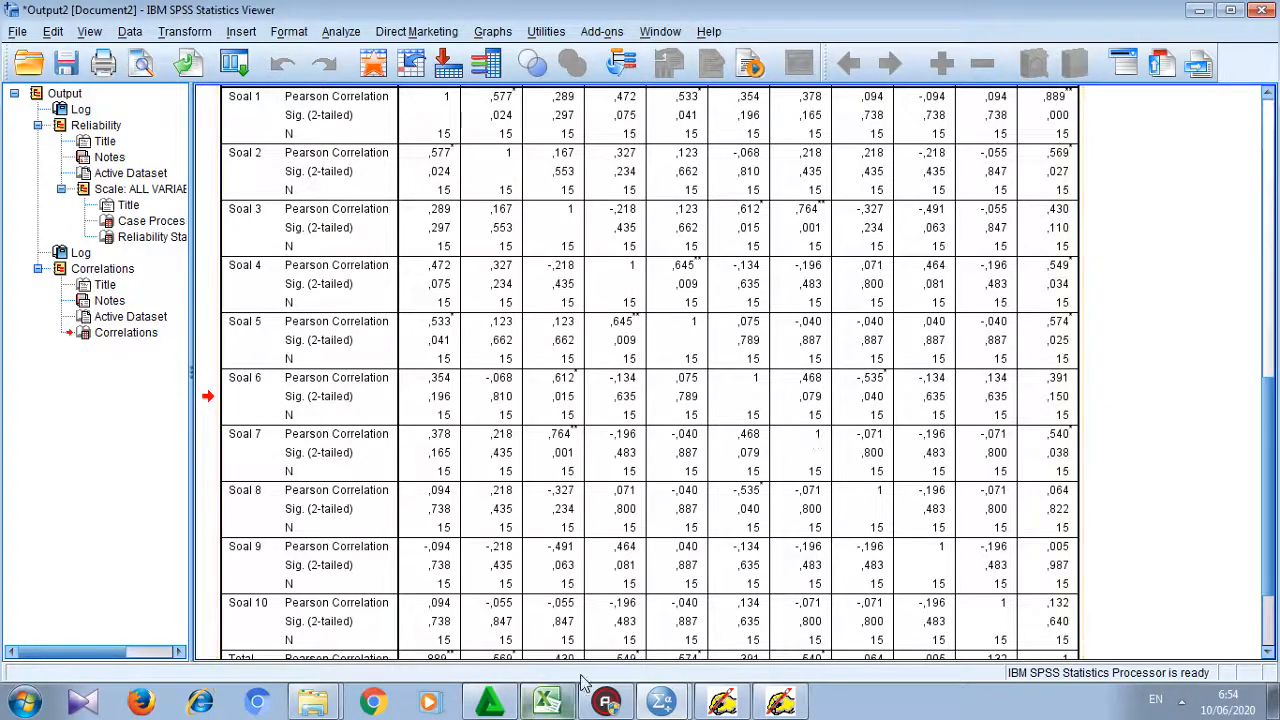
- Return to the SPSS Data Editor and open a new empty dataset
{"action": "mouse_move", "coordinate": [606, 700]}
{"action": "left_click", "coordinate": [610, 630]}
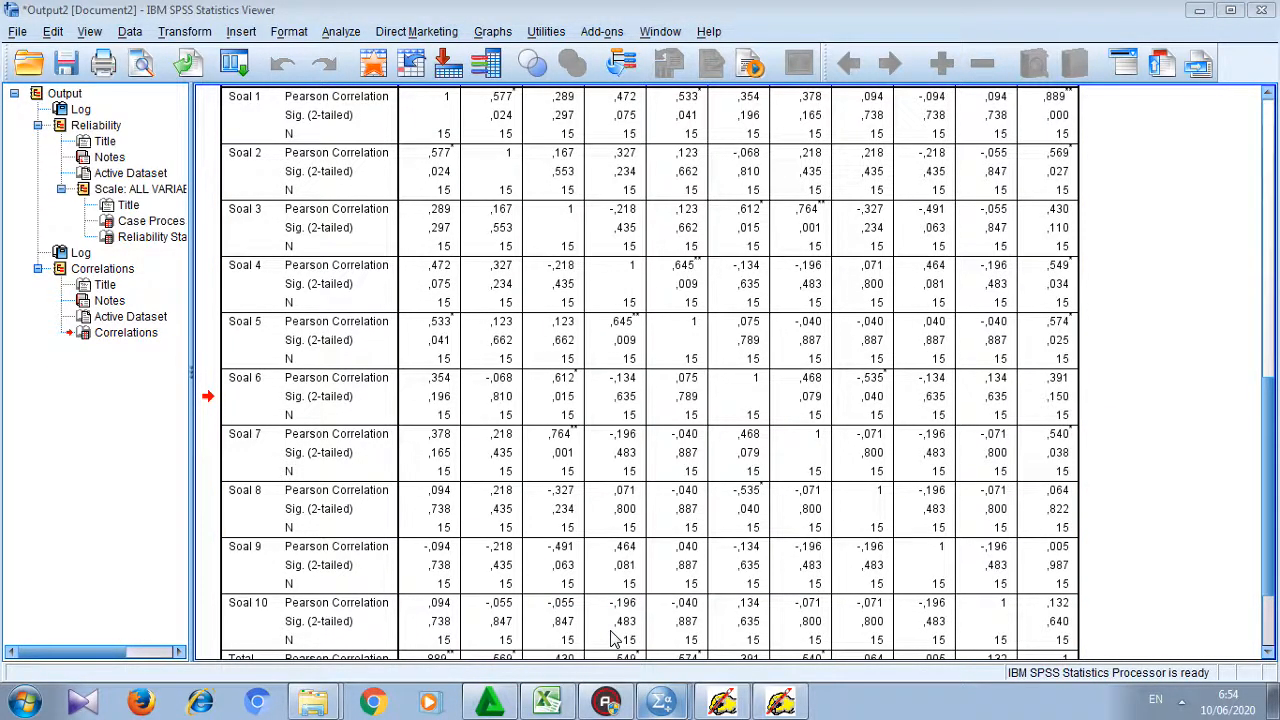
{"action": "left_click", "coordinate": [352, 511]}
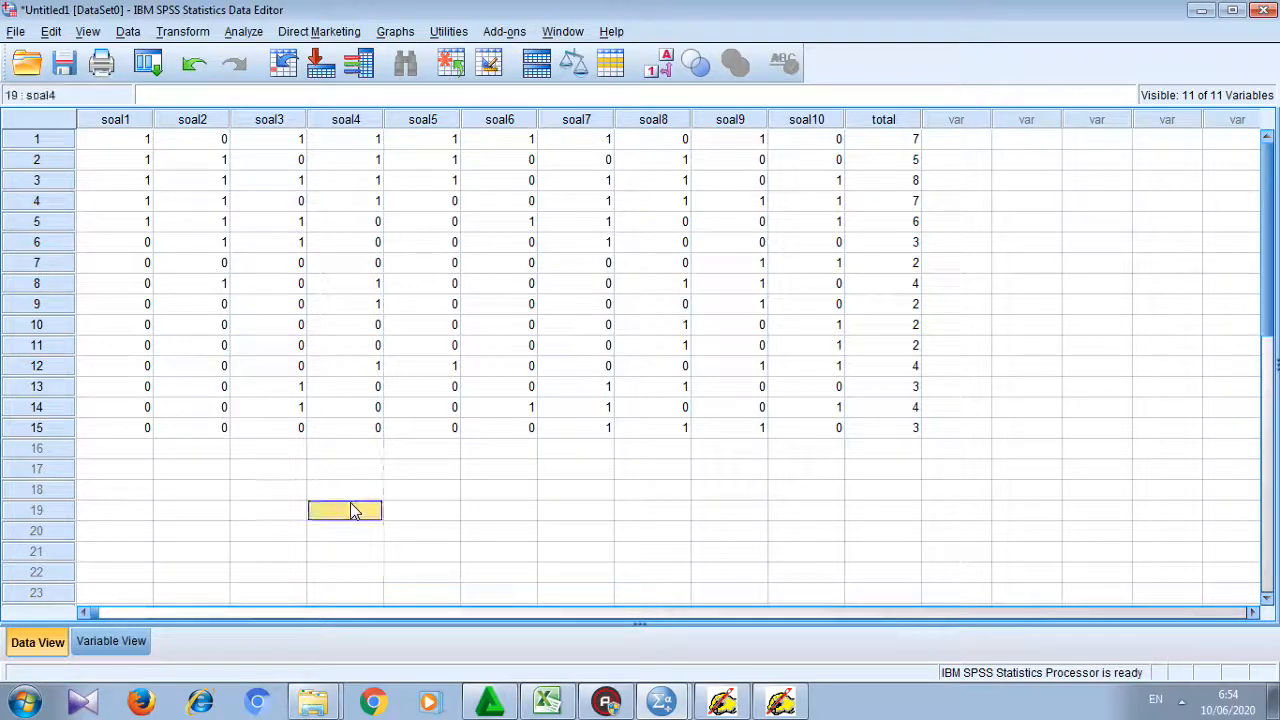
{"action": "double_click", "coordinate": [352, 511]}
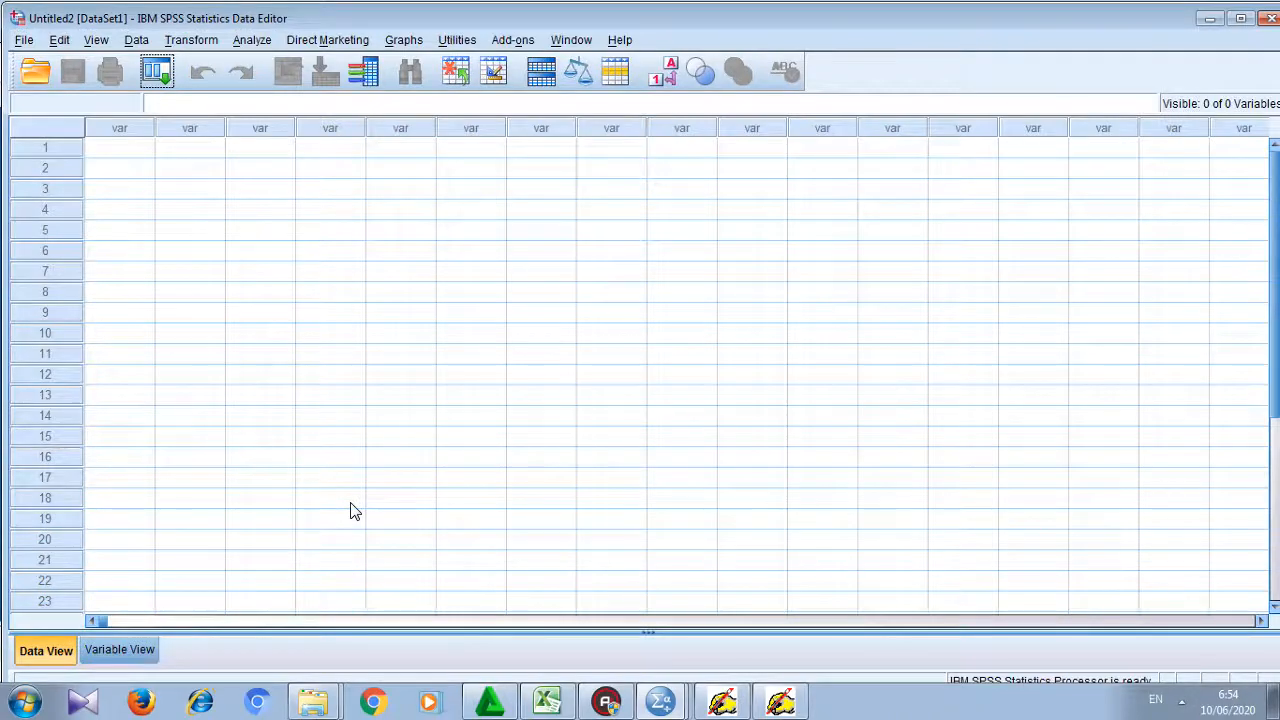
- Define the first two variables of the new dataset, named Soal1 and Soal2
{"action": "left_click", "coordinate": [104, 651]}
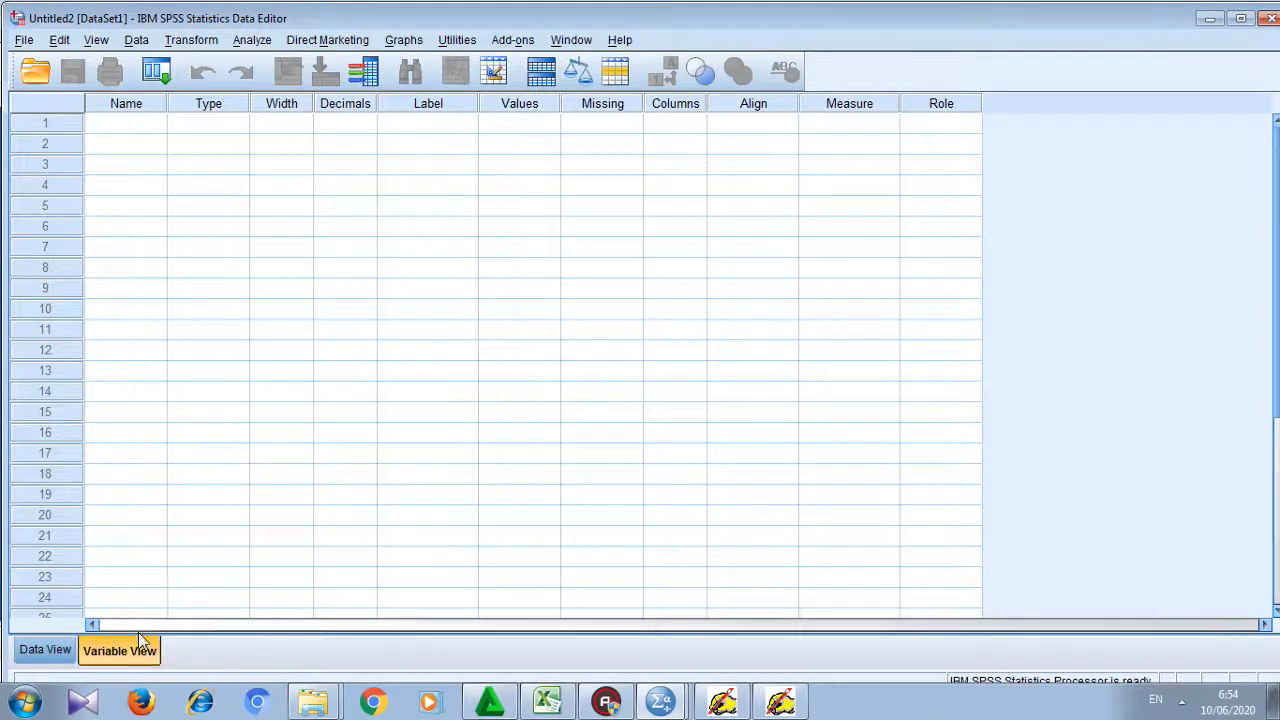
{"action": "left_click", "coordinate": [112, 124]}
{"action": "left_click", "coordinate": [114, 121]}
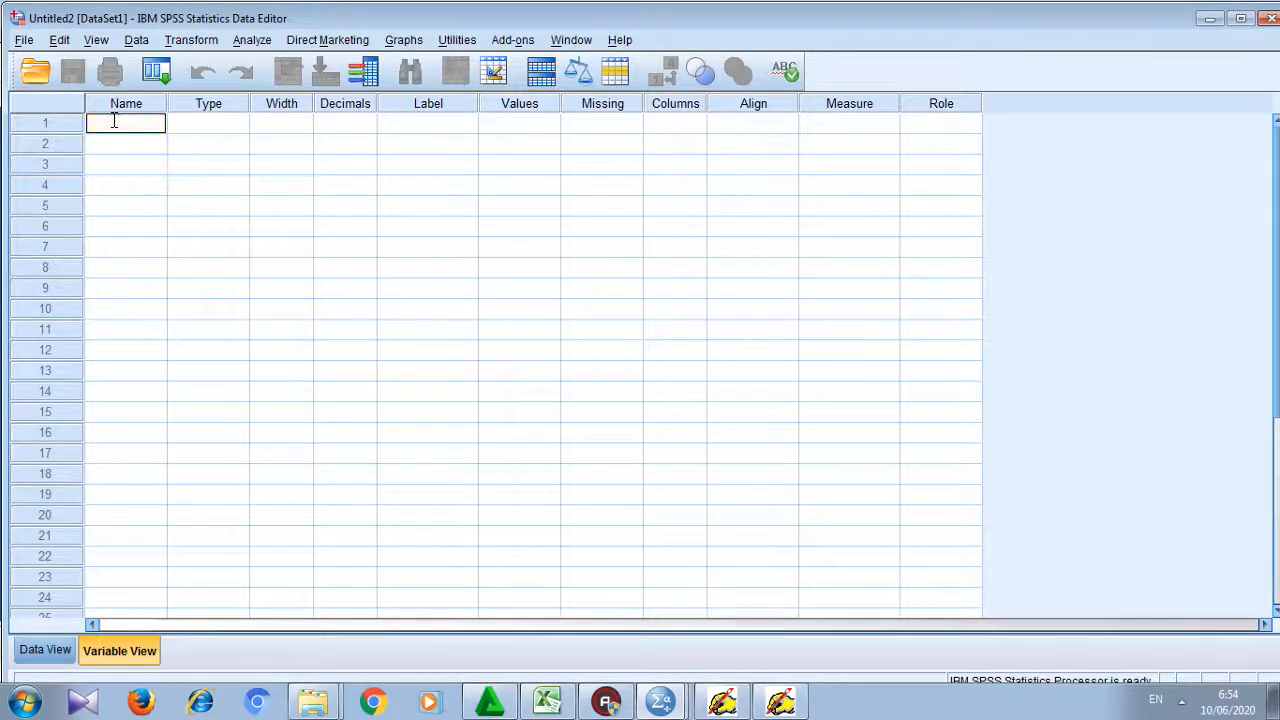
{"action": "type", "text": "SOa"}
{"action": "type", "text": "oal"}
{"action": "type", "text": "1"}
{"action": "key", "text": "Return"}
{"action": "left_click", "coordinate": [110, 122]}
{"action": "left_click", "coordinate": [110, 145]}
{"action": "type", "text": "SOa"}
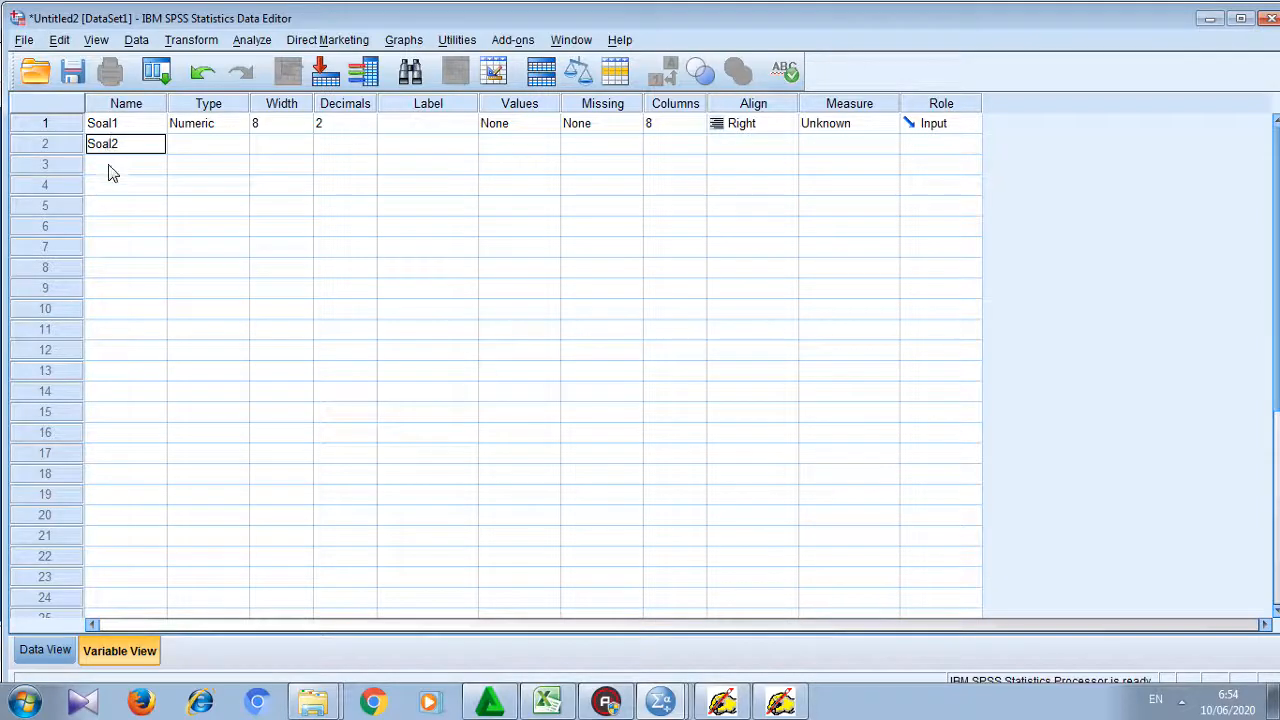
- Add the variables Soal3, Soal4, Soal5 and Total below Soal2
{"action": "key", "text": "Return"}
{"action": "left_click", "coordinate": [111, 168]}
{"action": "type", "text": "SOa"}
{"action": "type", "text": "oal3"}
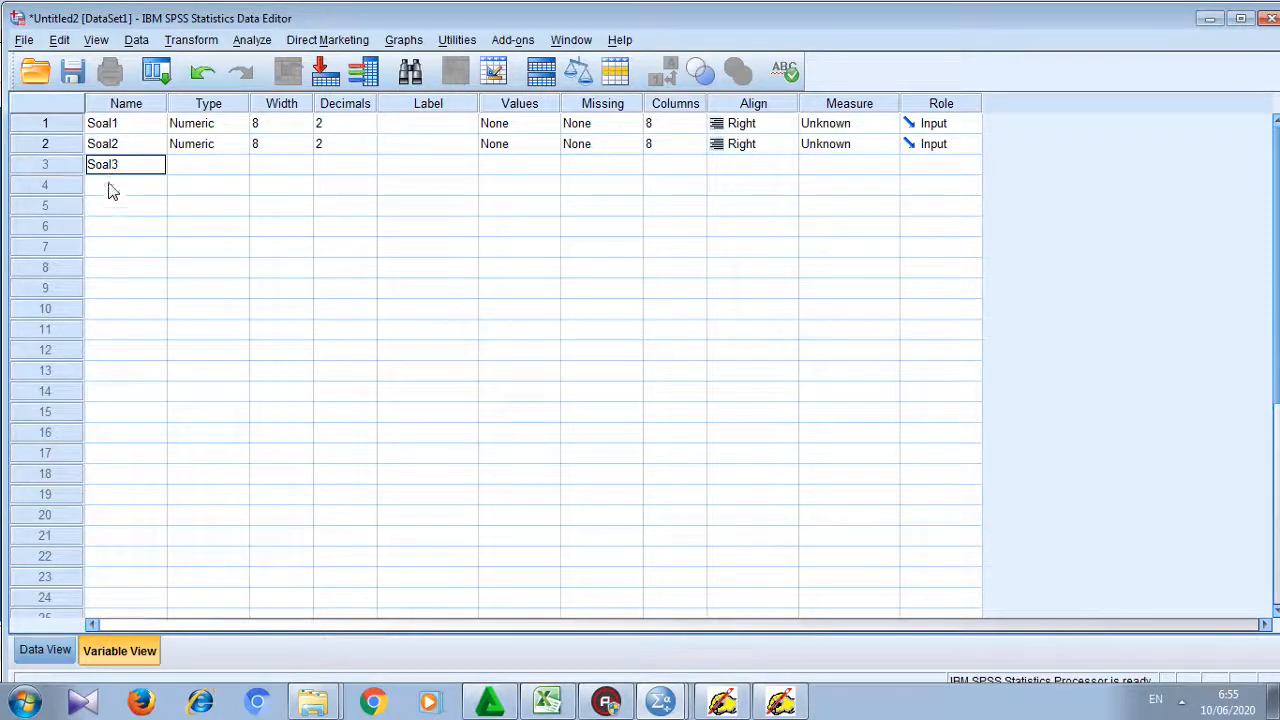
{"action": "left_click", "coordinate": [108, 189]}
{"action": "type", "text": "Soal4"}
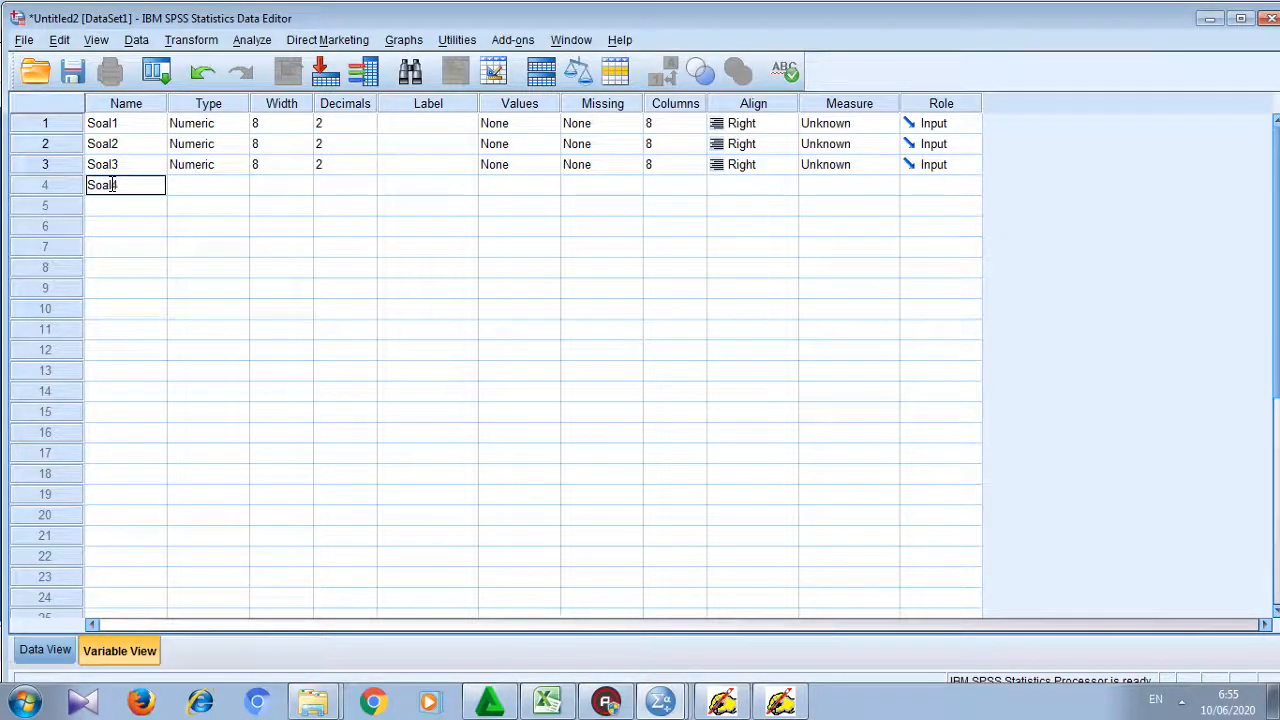
{"action": "left_click", "coordinate": [109, 212]}
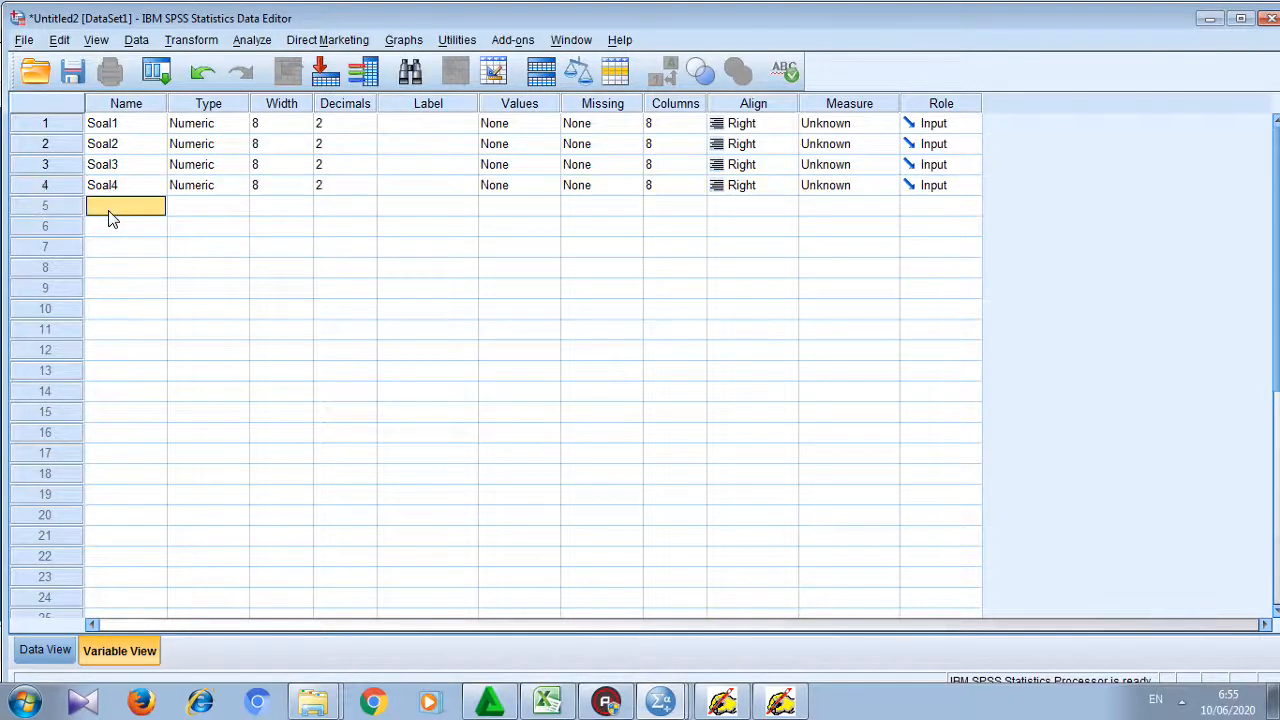
{"action": "type", "text": "Soal5"}
{"action": "left_click", "coordinate": [108, 234]}
{"action": "left_click", "coordinate": [110, 232]}
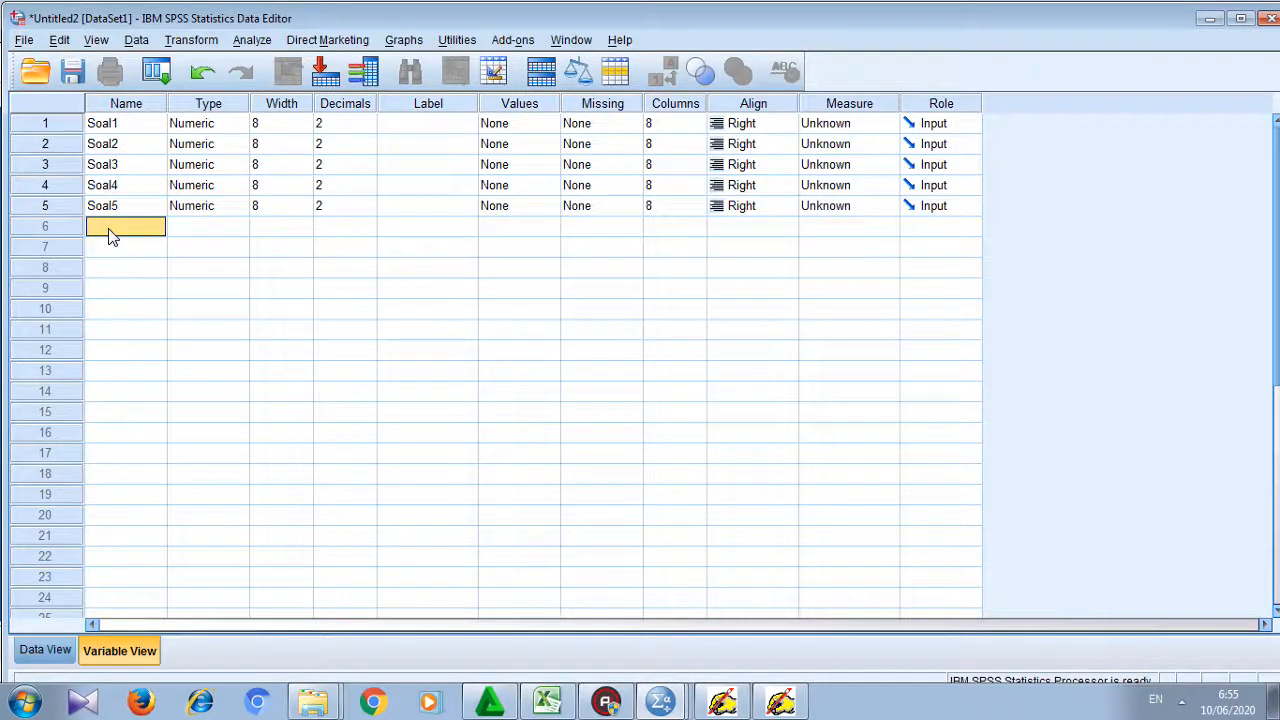
{"action": "type", "text": "Total"}
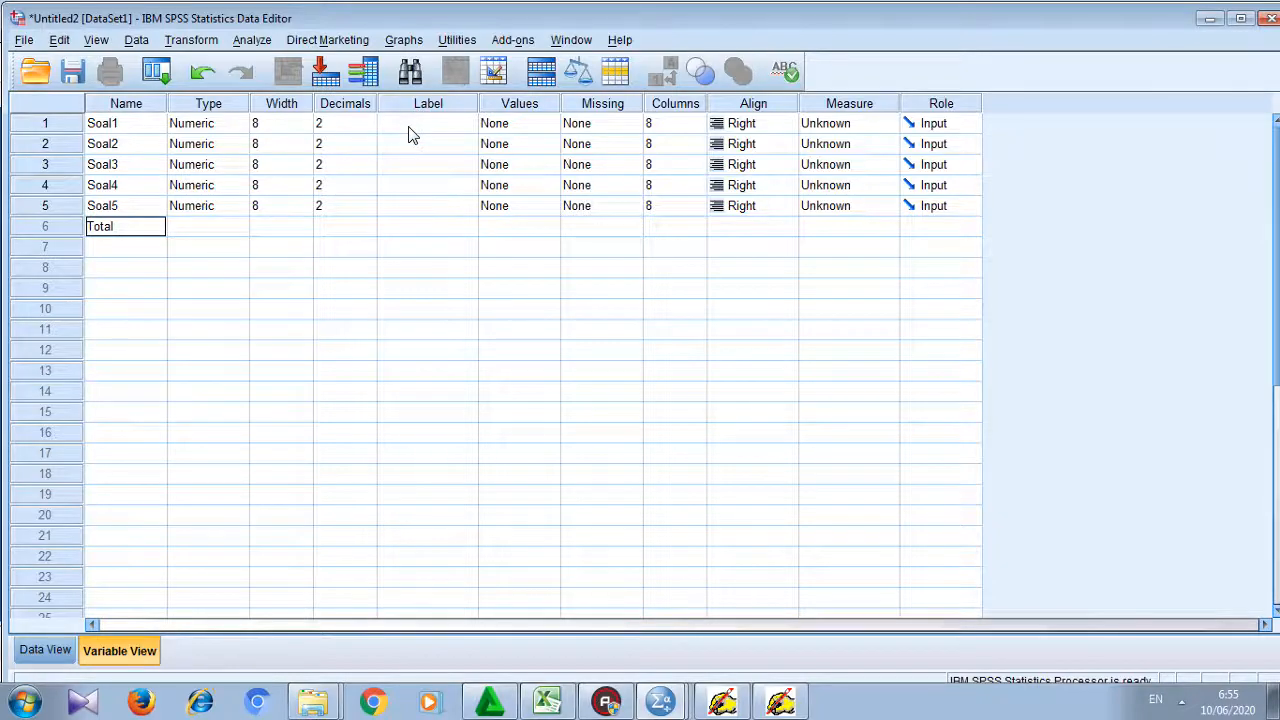
- Set the decimals of all six variables, Soal1 to Soal5 and Total, to 0
{"action": "left_click", "coordinate": [357, 128]}
{"action": "left_click", "coordinate": [355, 123]}
{"action": "left_click", "coordinate": [369, 128]}
{"action": "left_click", "coordinate": [368, 146]}
{"action": "left_click", "coordinate": [368, 149]}
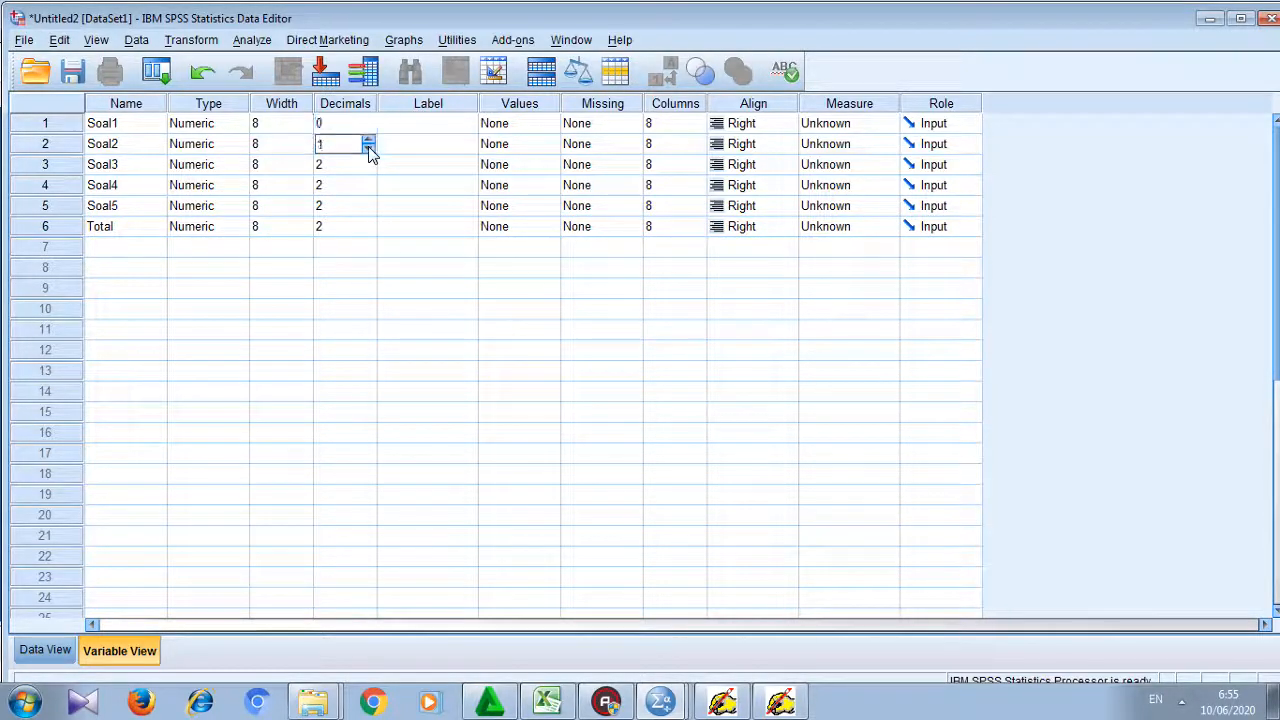
{"action": "left_click", "coordinate": [367, 167]}
{"action": "left_click", "coordinate": [368, 187]}
{"action": "left_click", "coordinate": [368, 183]}
{"action": "left_click", "coordinate": [368, 189]}
{"action": "left_click", "coordinate": [367, 208]}
{"action": "left_click", "coordinate": [367, 211]}
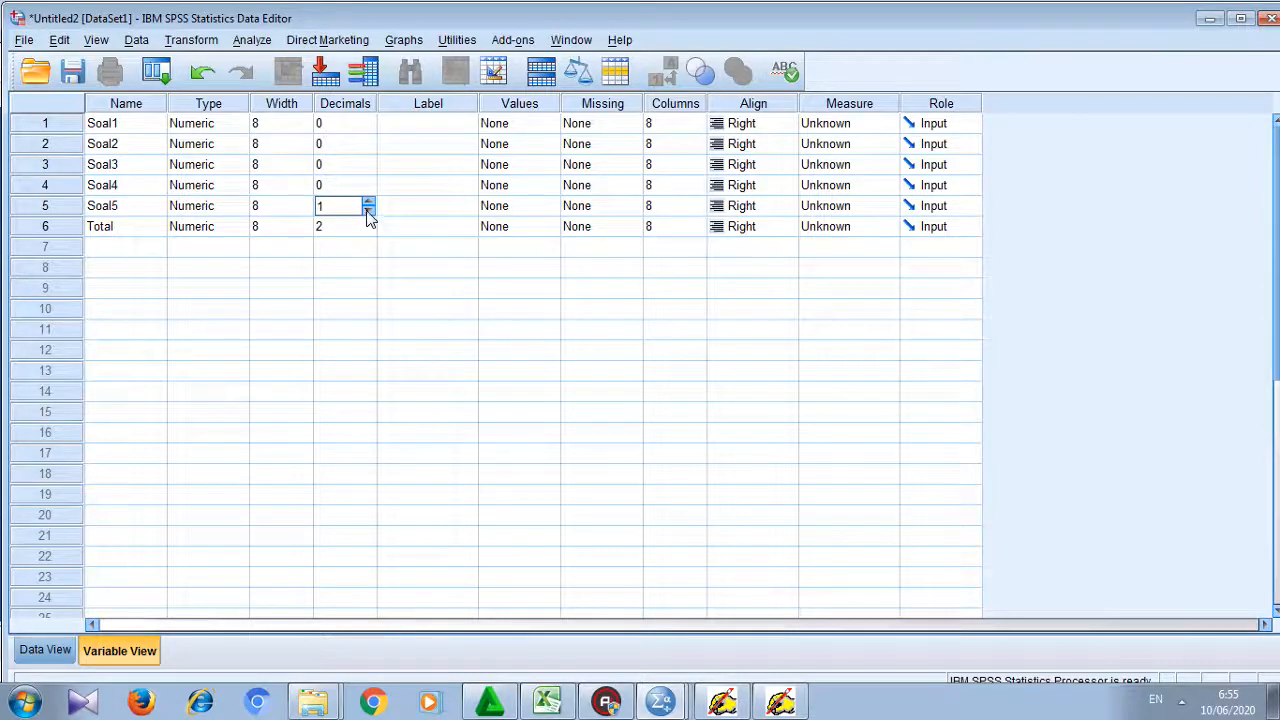
{"action": "left_click", "coordinate": [367, 228]}
{"action": "left_click", "coordinate": [367, 232]}
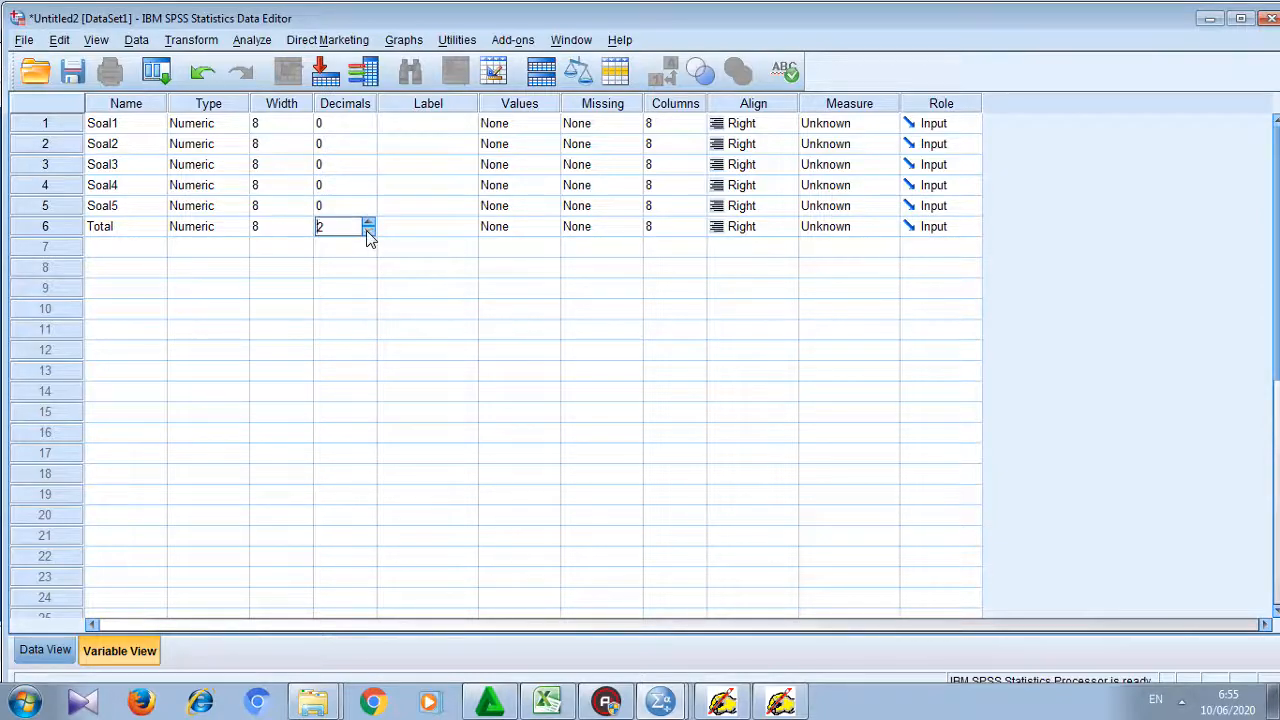
{"action": "left_click", "coordinate": [367, 232]}
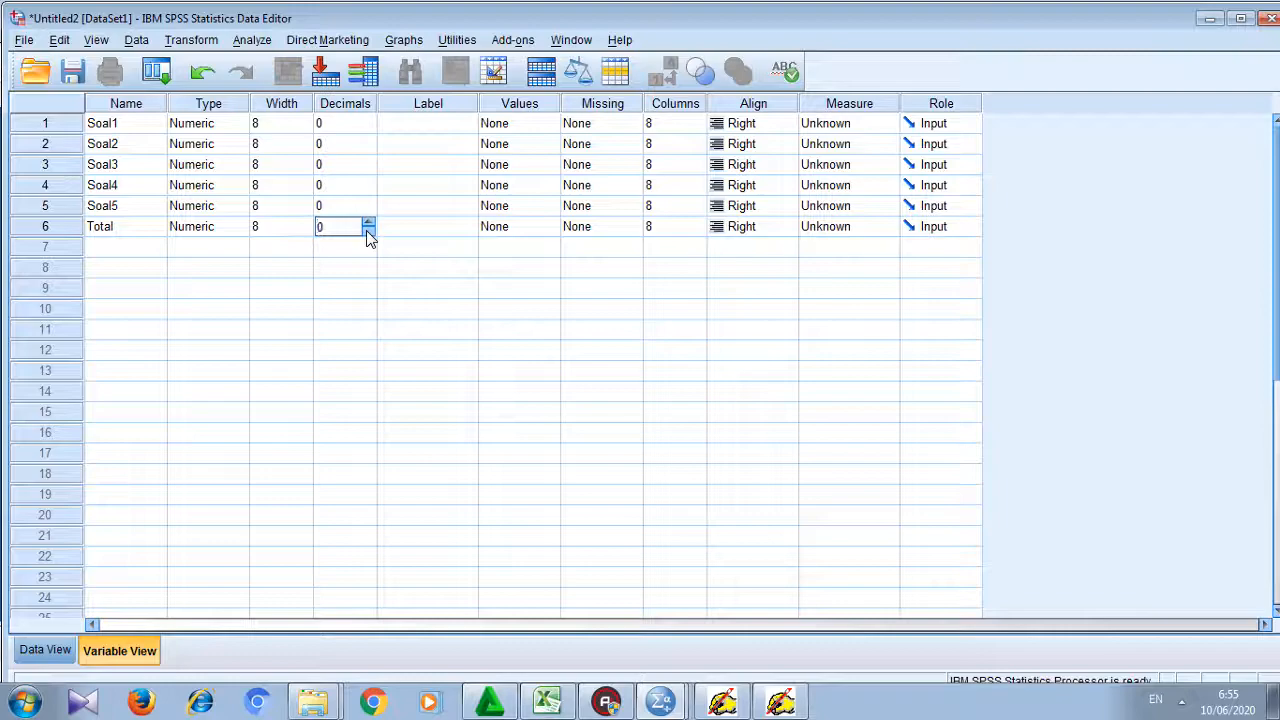
- Label the six variables Soal 1, Soal 2, Soal 3, Soal 4, Soal 5 and Total
{"action": "left_click", "coordinate": [415, 136]}
{"action": "type", "text": "Soal 1"}
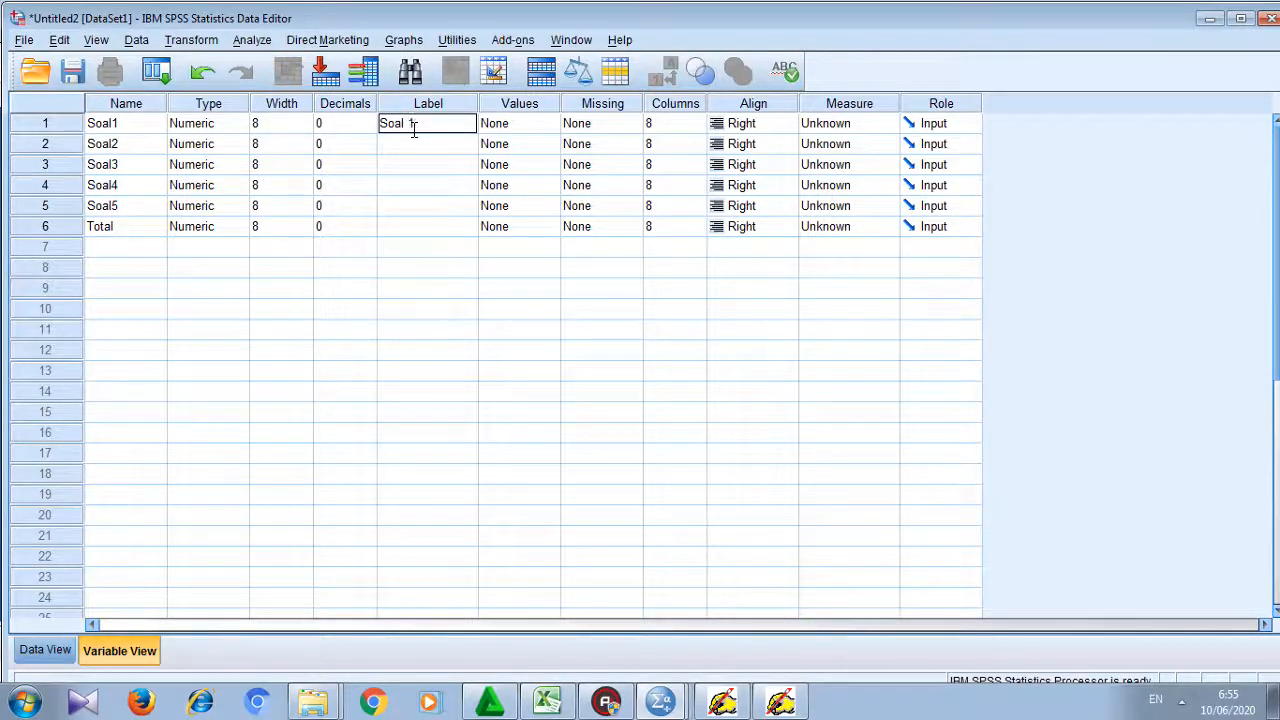
{"action": "key", "text": "Return"}
{"action": "type", "text": "Soal"}
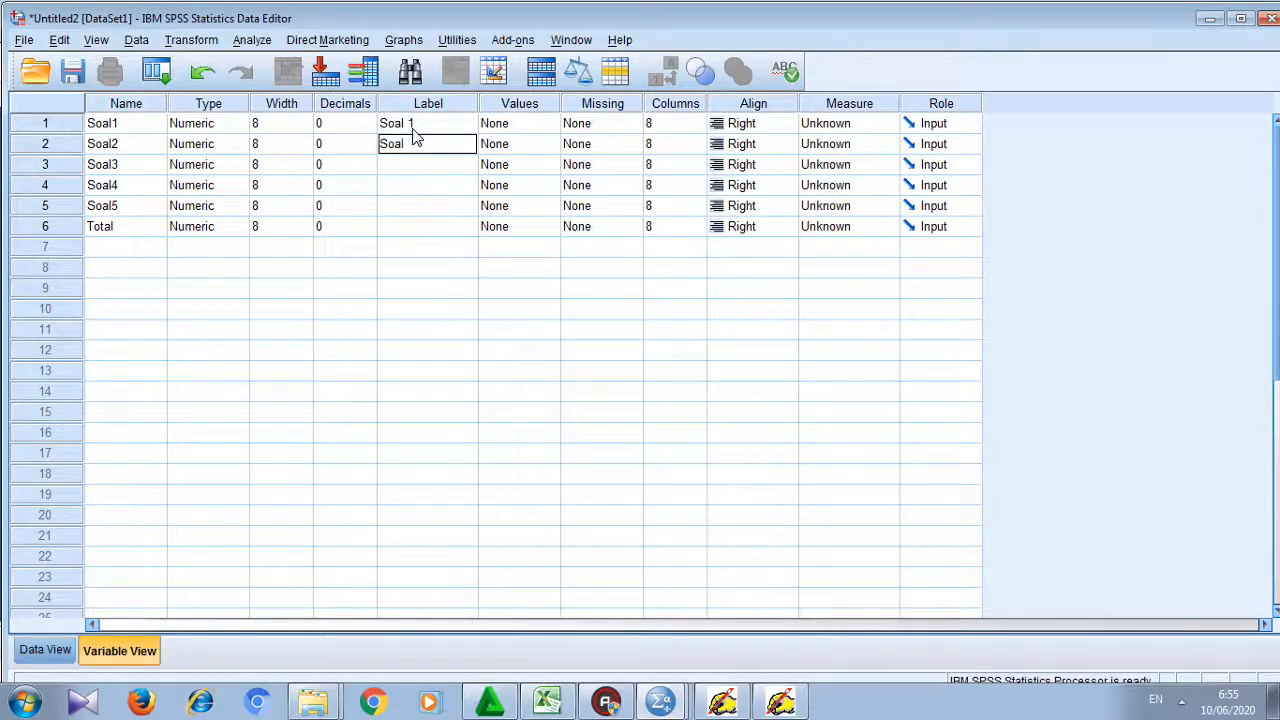
{"action": "type", "text": " 2"}
{"action": "key", "text": "Return"}
{"action": "type", "text": "Soal 3"}
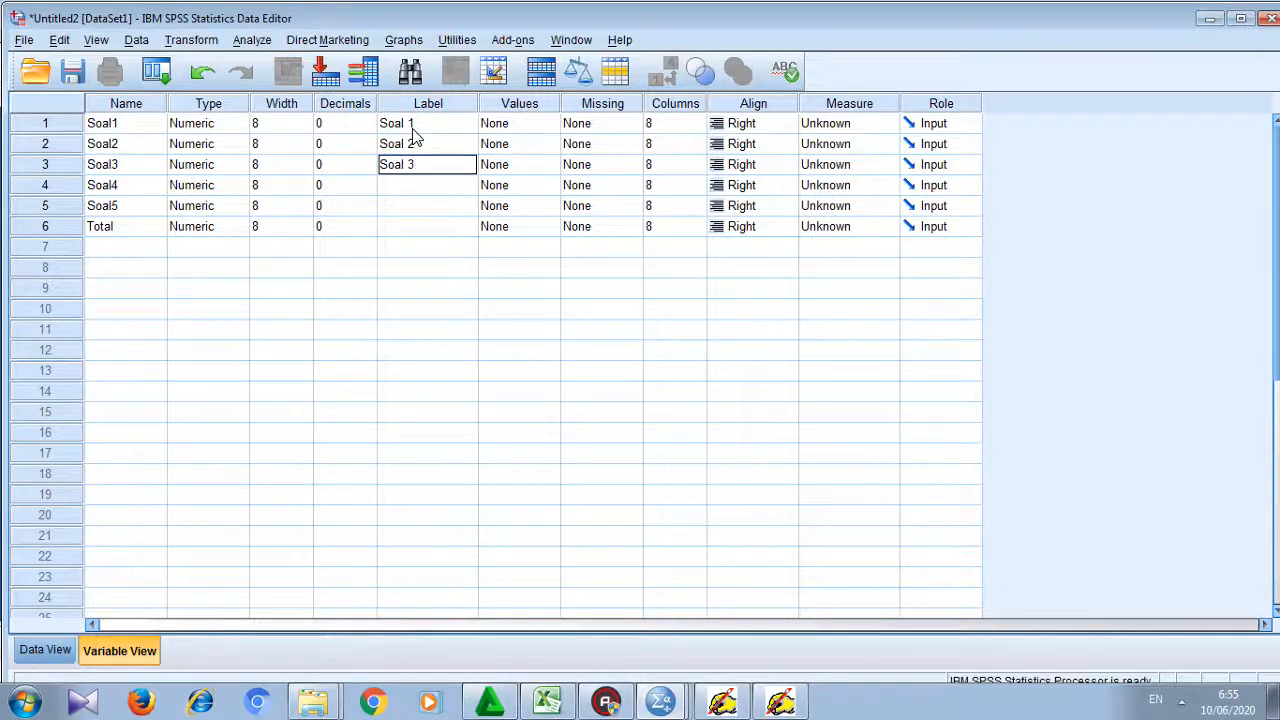
{"action": "key", "text": "Return"}
{"action": "type", "text": "Soal 4"}
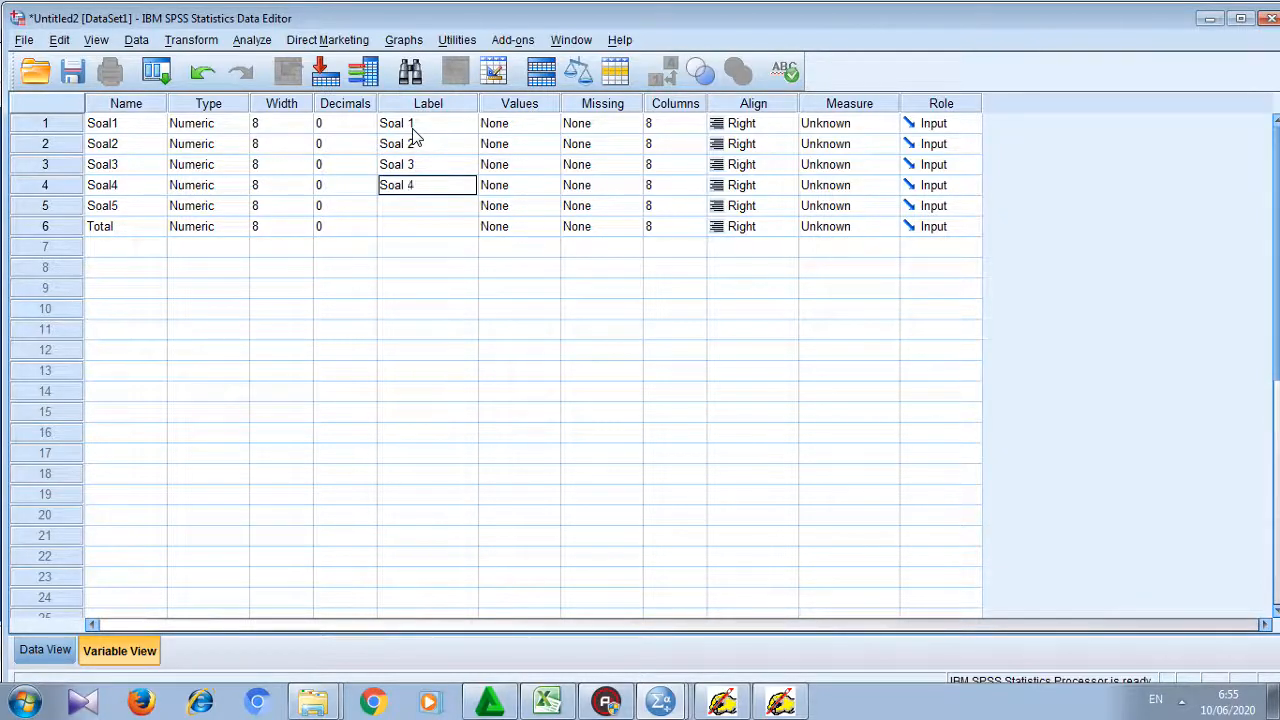
{"action": "key", "text": "Return"}
{"action": "type", "text": "Soal 5"}
{"action": "key", "text": "Return"}
{"action": "type", "text": "Total"}
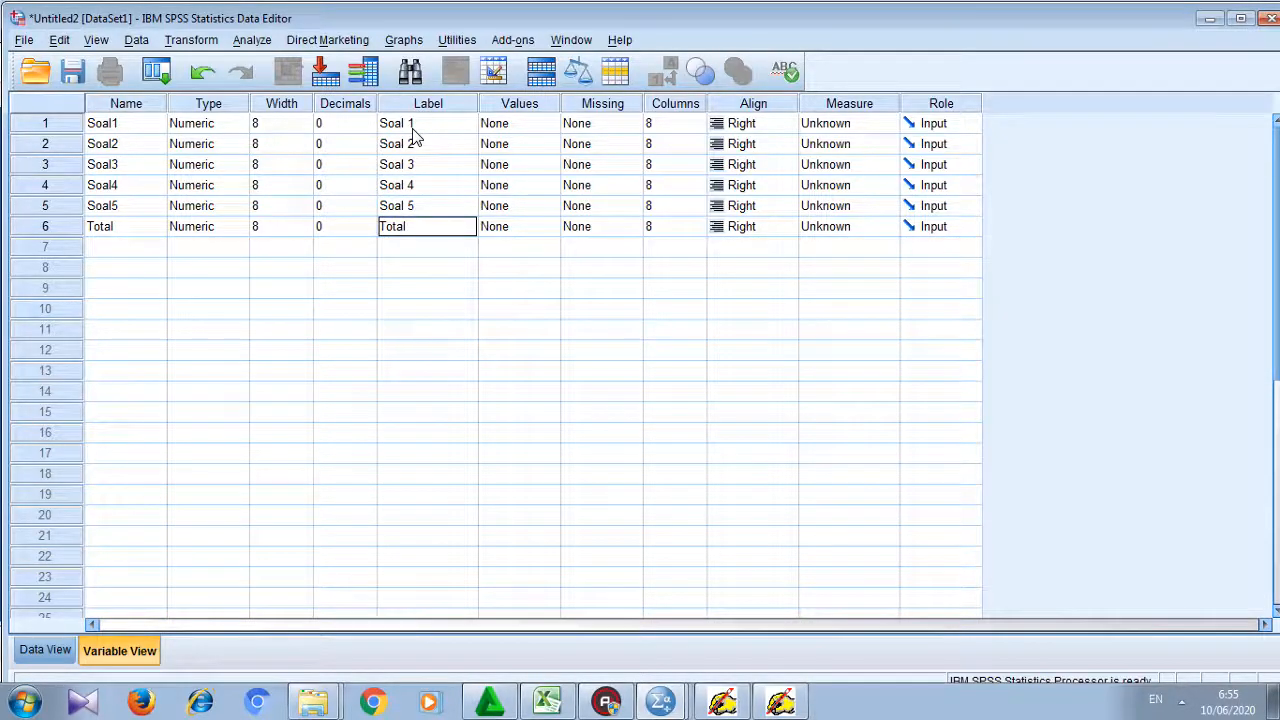
- Switch to the Excel workbook ANATES DAN SPSS and copy the scores with totals, cells E7:J21, from the Soal Essai sheet
{"action": "left_click", "coordinate": [58, 656]}
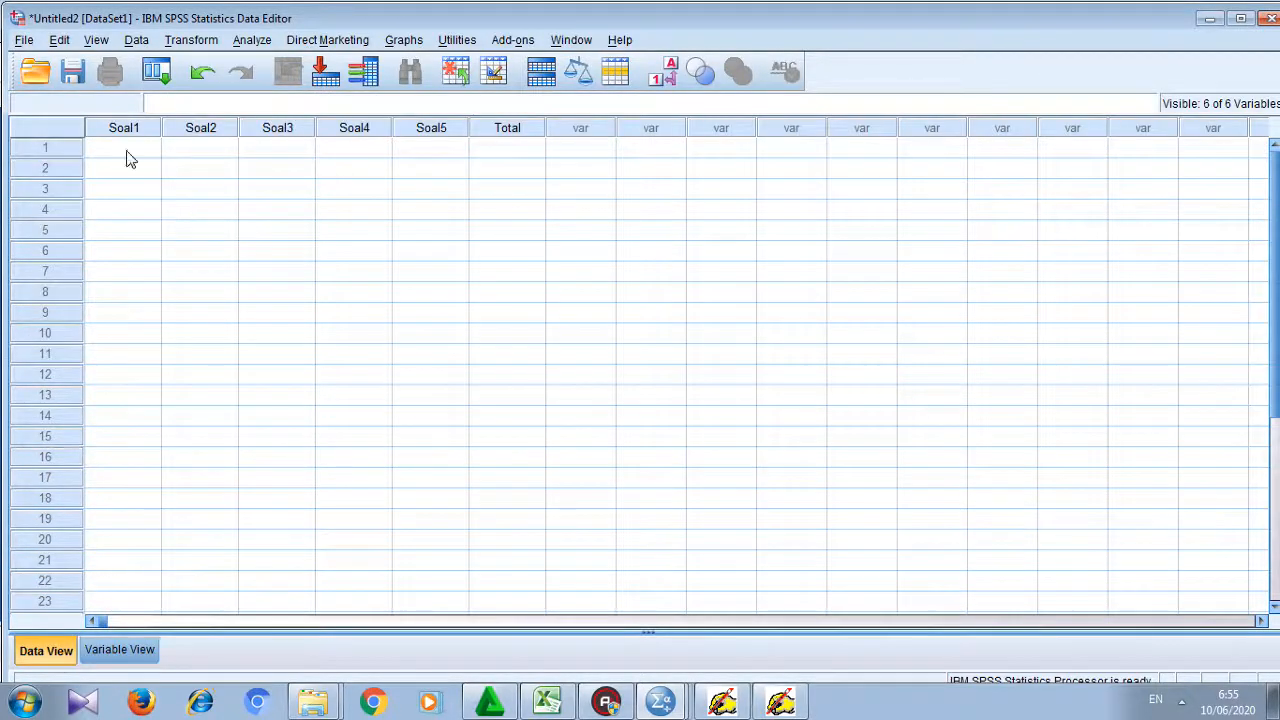
{"action": "left_click", "coordinate": [545, 700]}
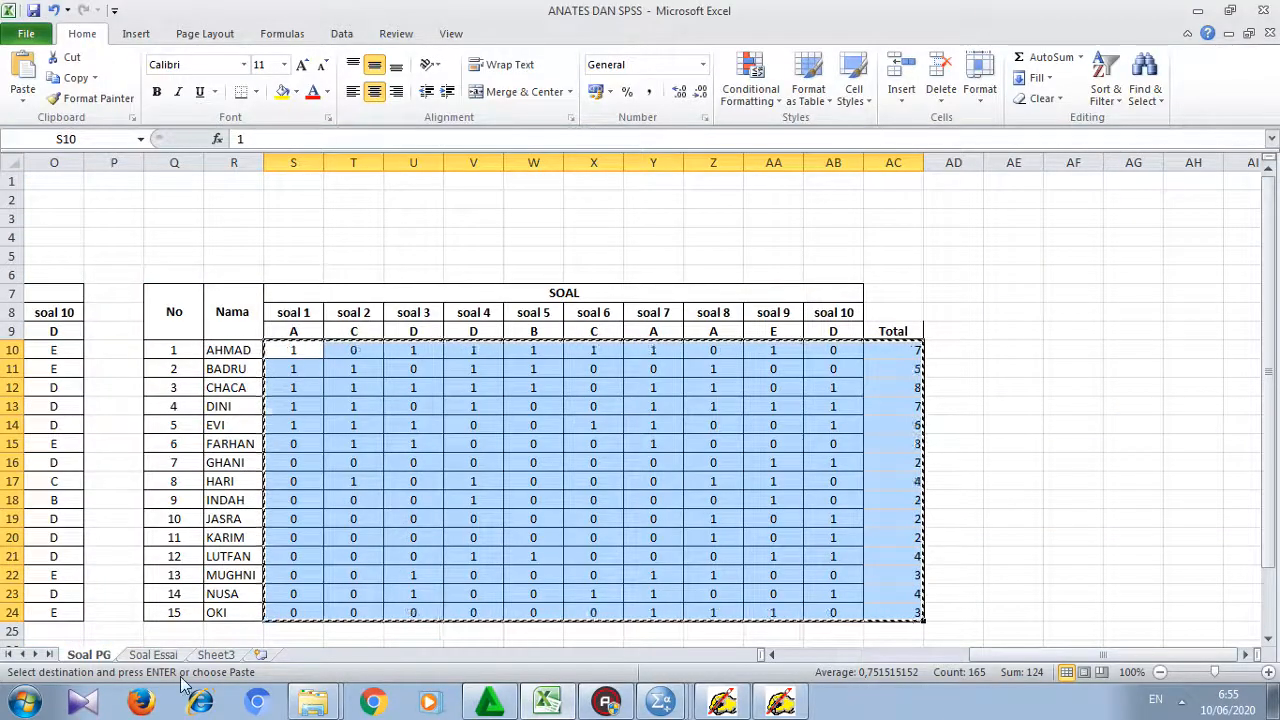
{"action": "left_click", "coordinate": [155, 655]}
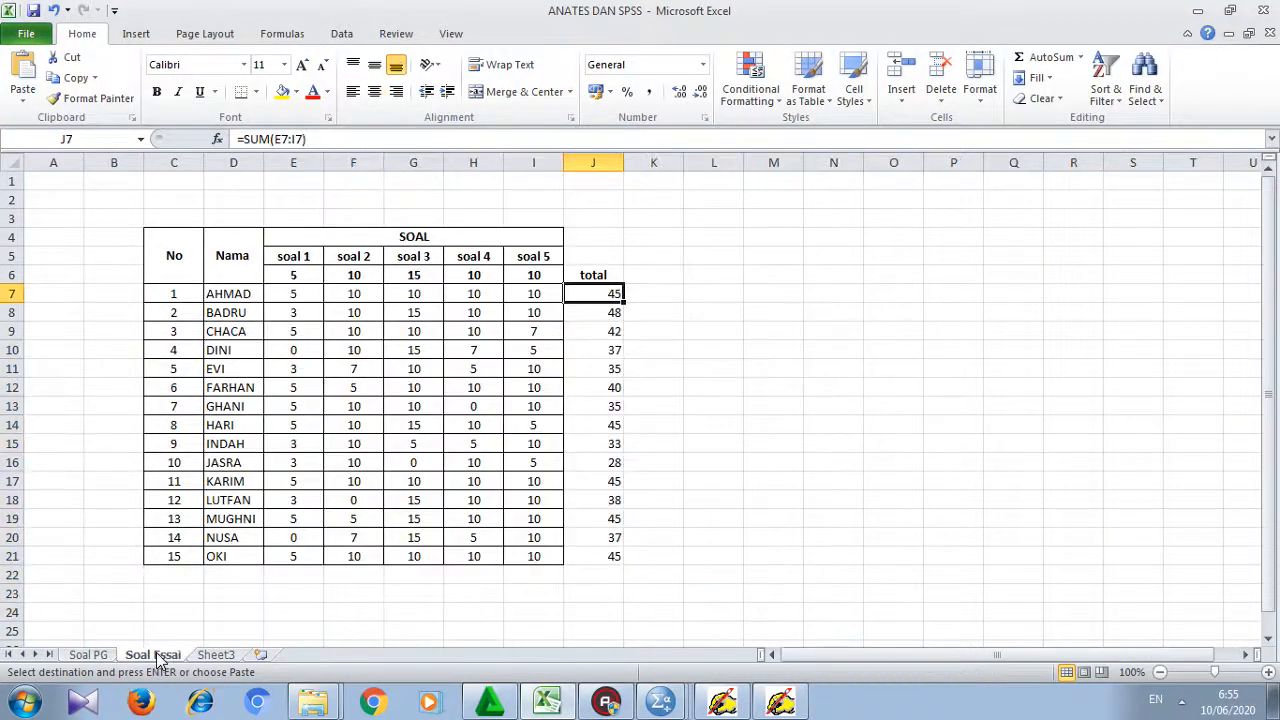
{"action": "left_click", "coordinate": [297, 303]}
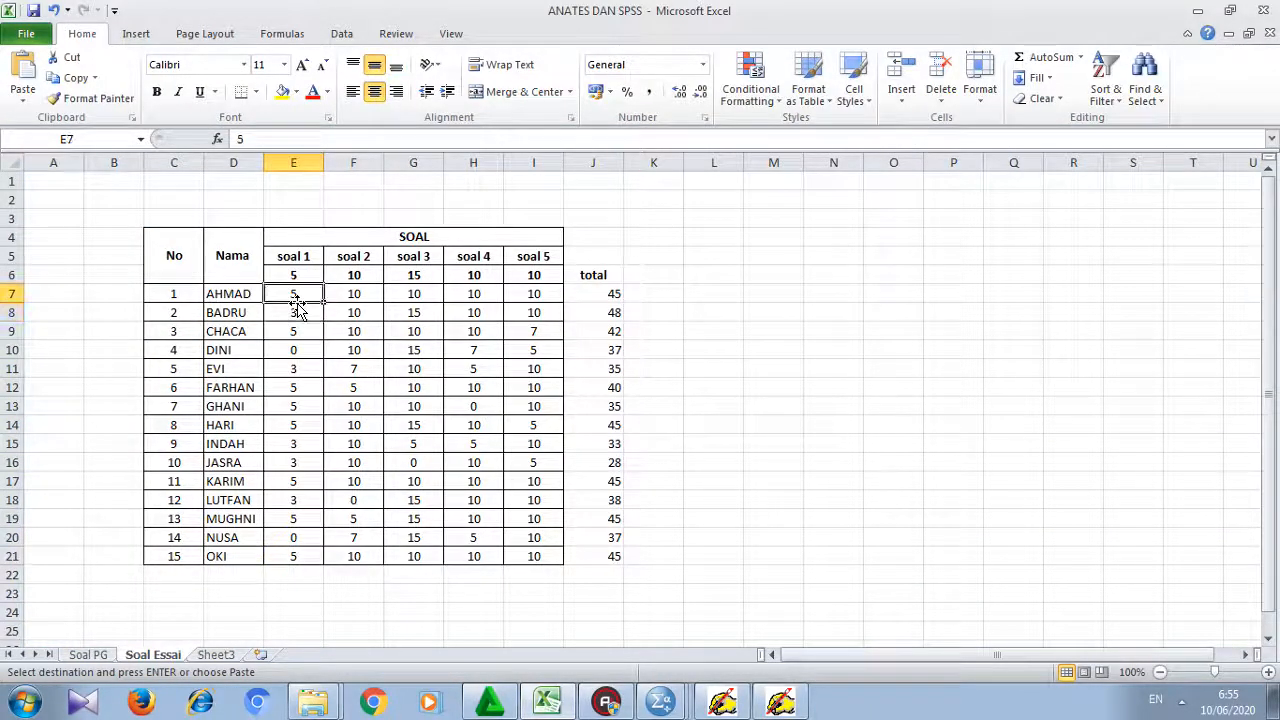
{"action": "key", "text": "shift+Right"}
{"action": "key", "text": "shift+Right"}
{"action": "key", "text": "shift+Right"}
{"action": "key", "text": "shift+Right"}
{"action": "key", "text": "shift+Right"}
{"action": "key", "text": "shift+Down"}
{"action": "key", "text": "shift+Down"}
{"action": "key", "text": "shift+Down"}
{"action": "key", "text": "shift+Down"}
{"action": "key", "text": "shift+Down"}
{"action": "key", "text": "shift+Down"}
{"action": "key", "text": "shift+Down"}
{"action": "key", "text": "shift+Down"}
{"action": "key", "text": "shift+Down"}
{"action": "key", "text": "shift+Down"}
{"action": "key", "text": "shift+Down"}
{"action": "key", "text": "shift+Down"}
{"action": "key", "text": "shift+Down"}
{"action": "key", "text": "shift+Down"}
{"action": "key", "text": "ctrl+c"}
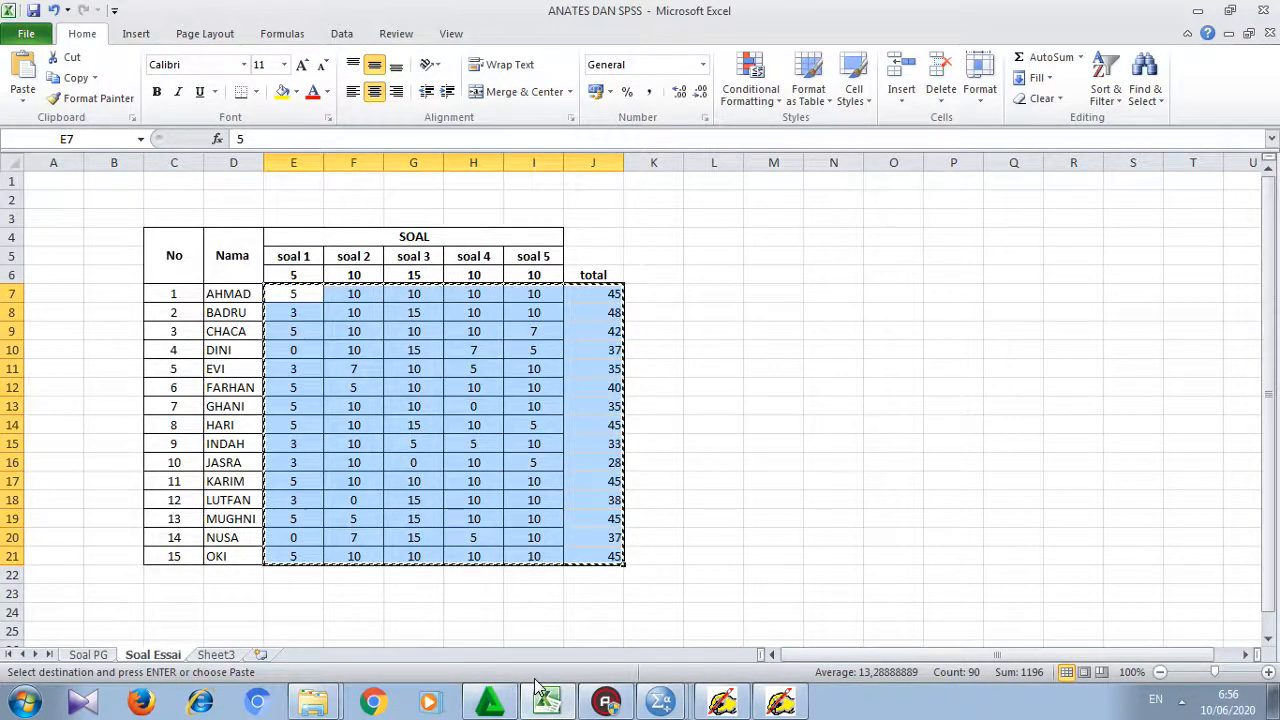
- Switch back to SPSS and paste the copied essay scores into the dataset, starting at row 1 of Soal1
{"action": "key", "text": "alt+Tab"}
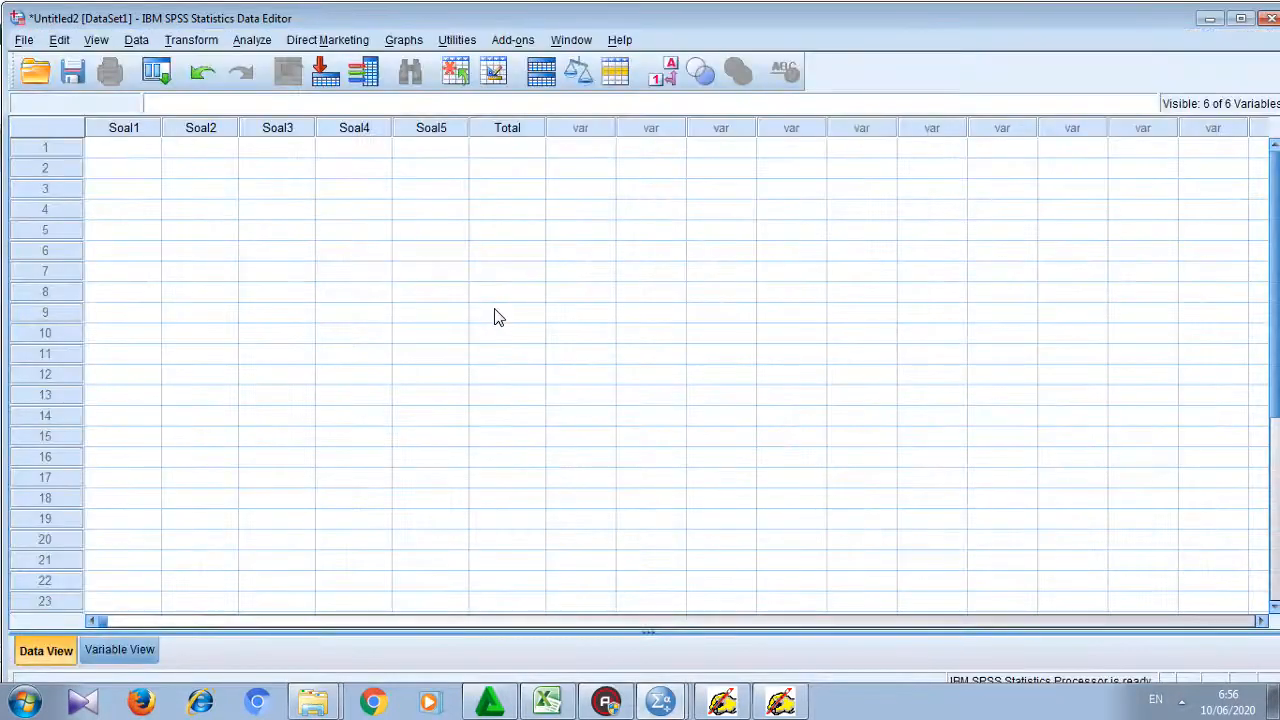
{"action": "left_click", "coordinate": [139, 155]}
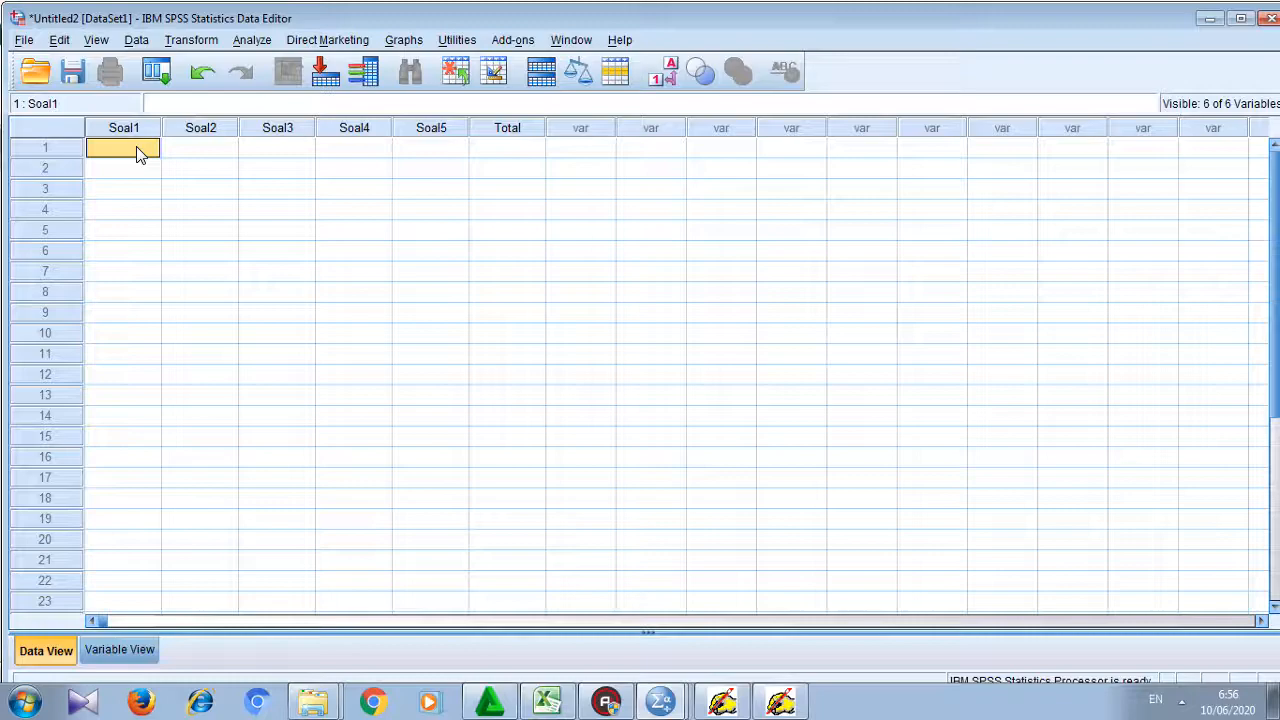
{"action": "key", "text": "ctrl+v"}
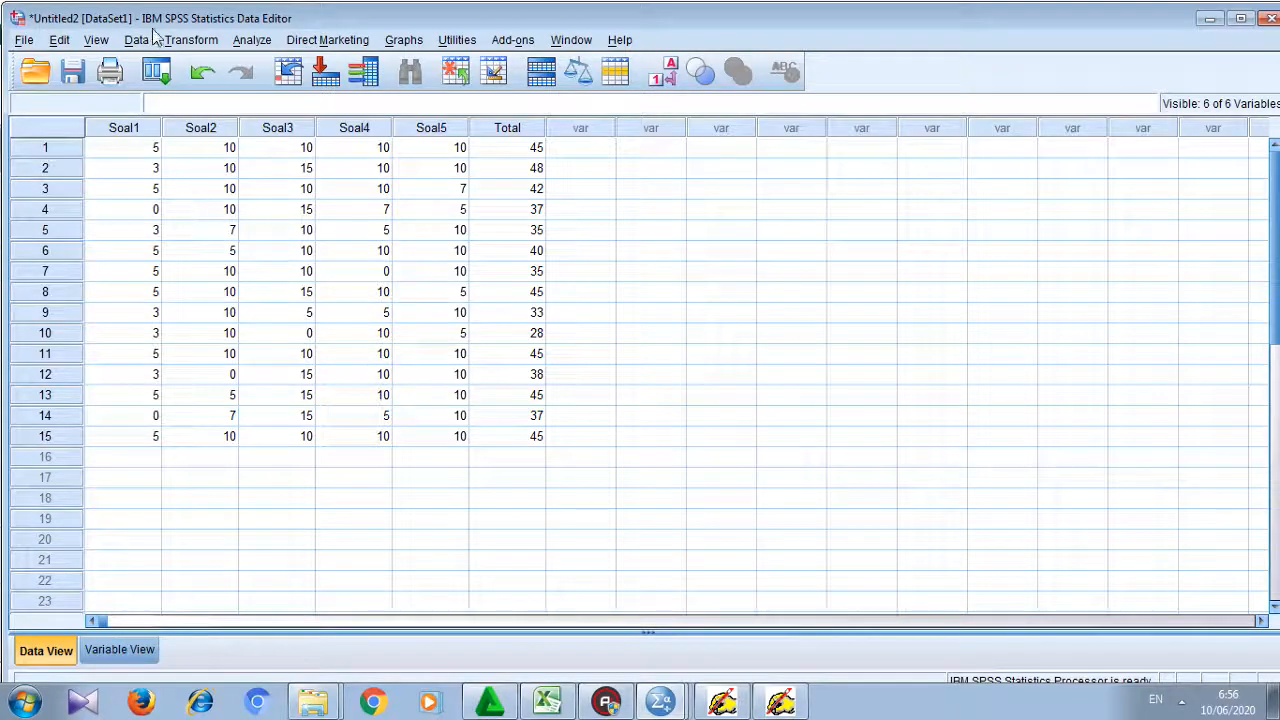
- Run a two-tailed Pearson bivariate correlation on Soal 1 to Soal 5 and Total
{"action": "left_click", "coordinate": [240, 50]}
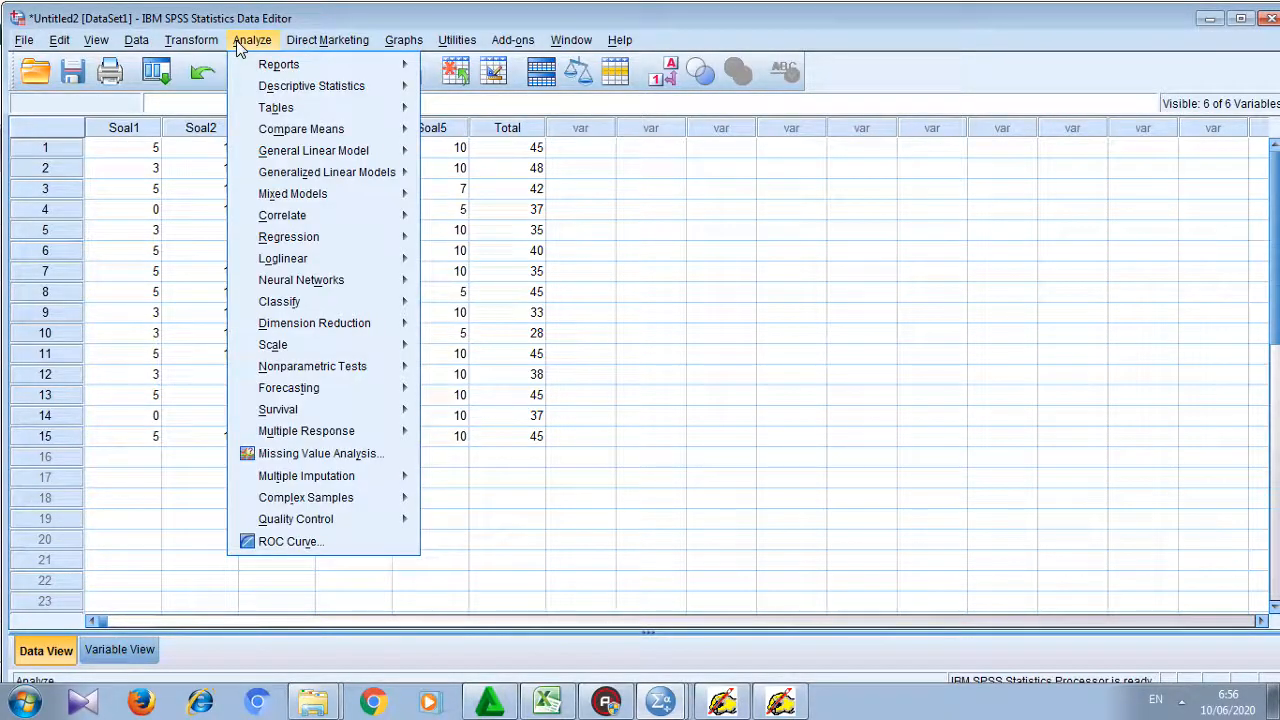
{"action": "mouse_move", "coordinate": [334, 214]}
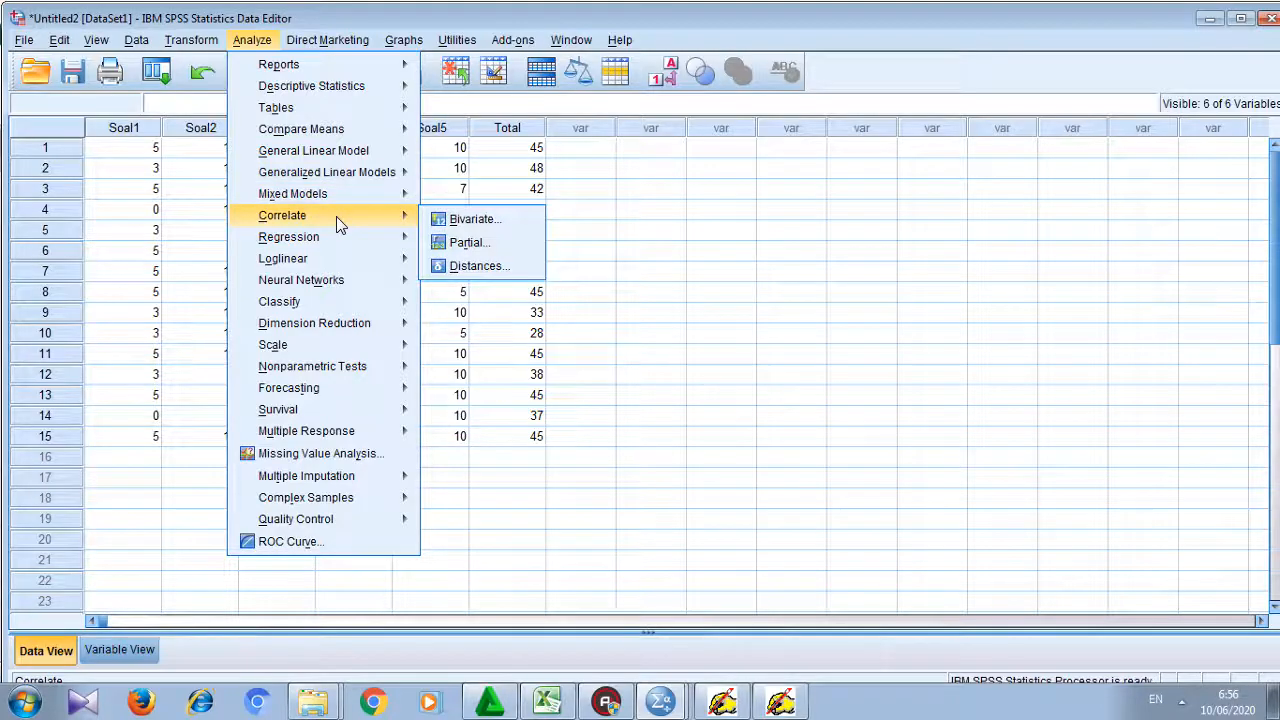
{"action": "left_click", "coordinate": [449, 221]}
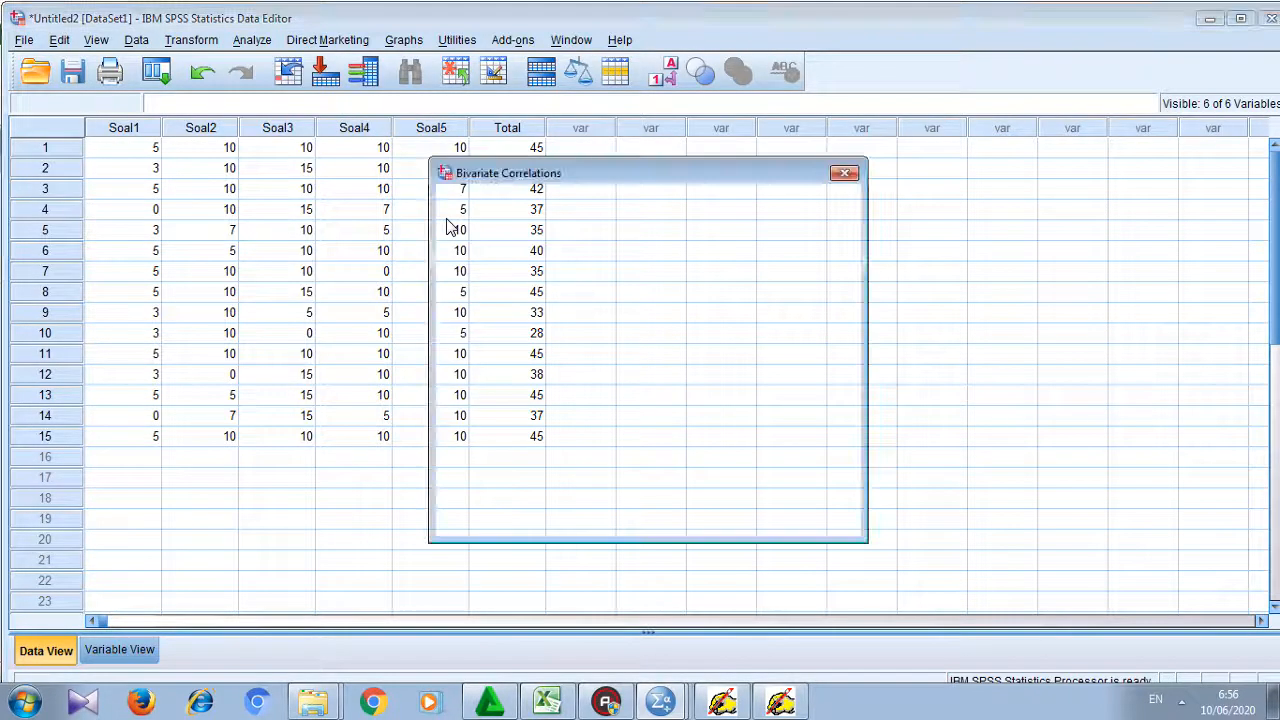
{"action": "left_click", "coordinate": [556, 302], "text": "shift"}
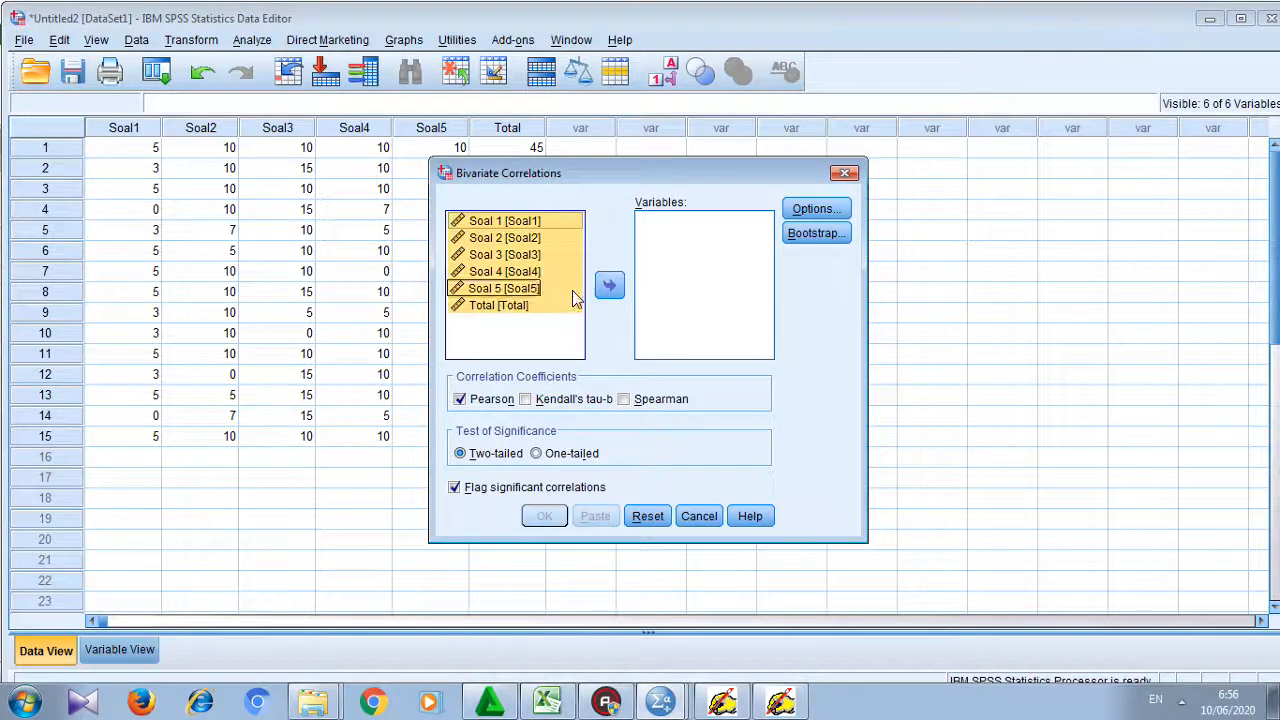
{"action": "left_click", "coordinate": [611, 286]}
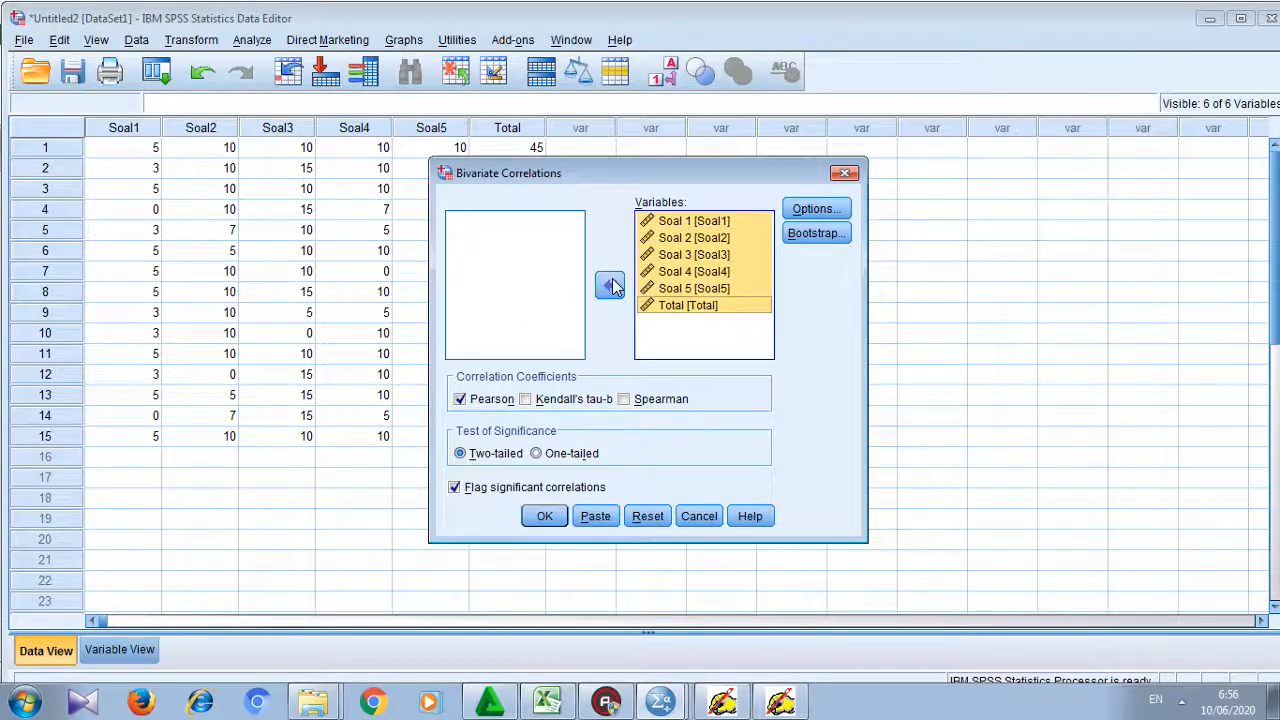
{"action": "left_click", "coordinate": [544, 517]}
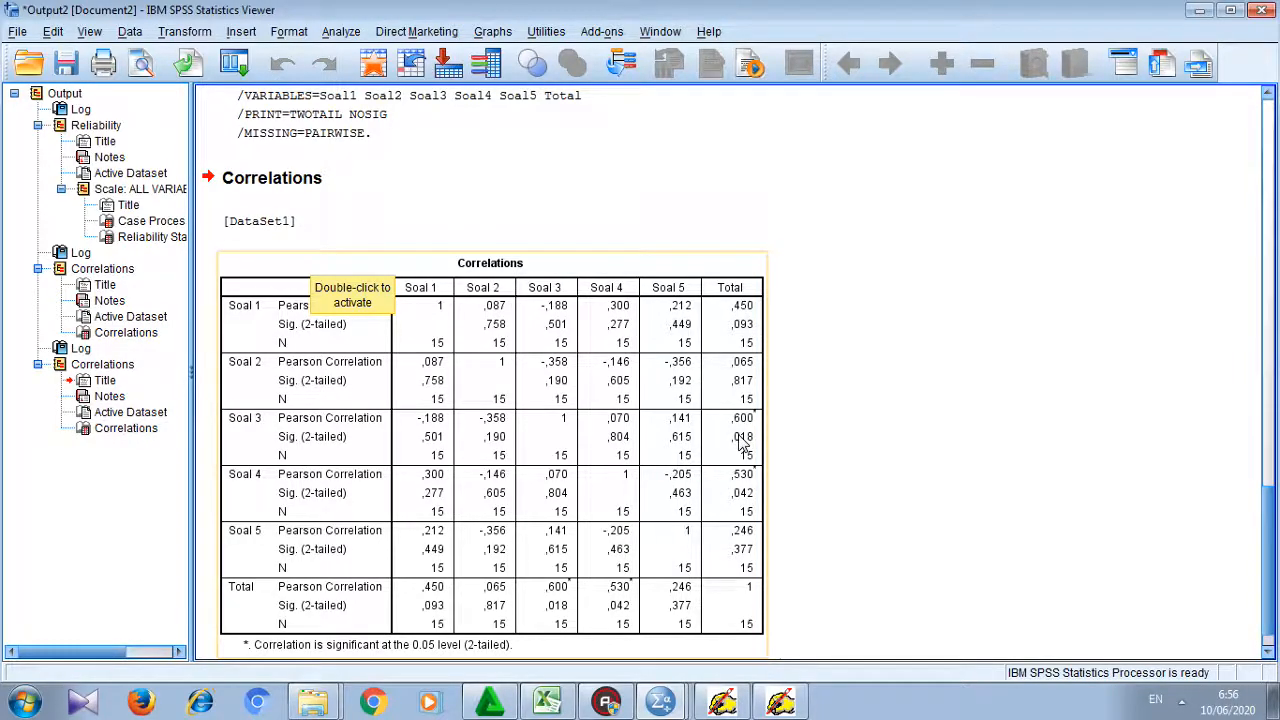
- Return to the essay dataset and run a reliability analysis with the Alpha model on Soal 1 to Soal 5, leaving out Total
{"action": "key", "text": "alt+Tab"}
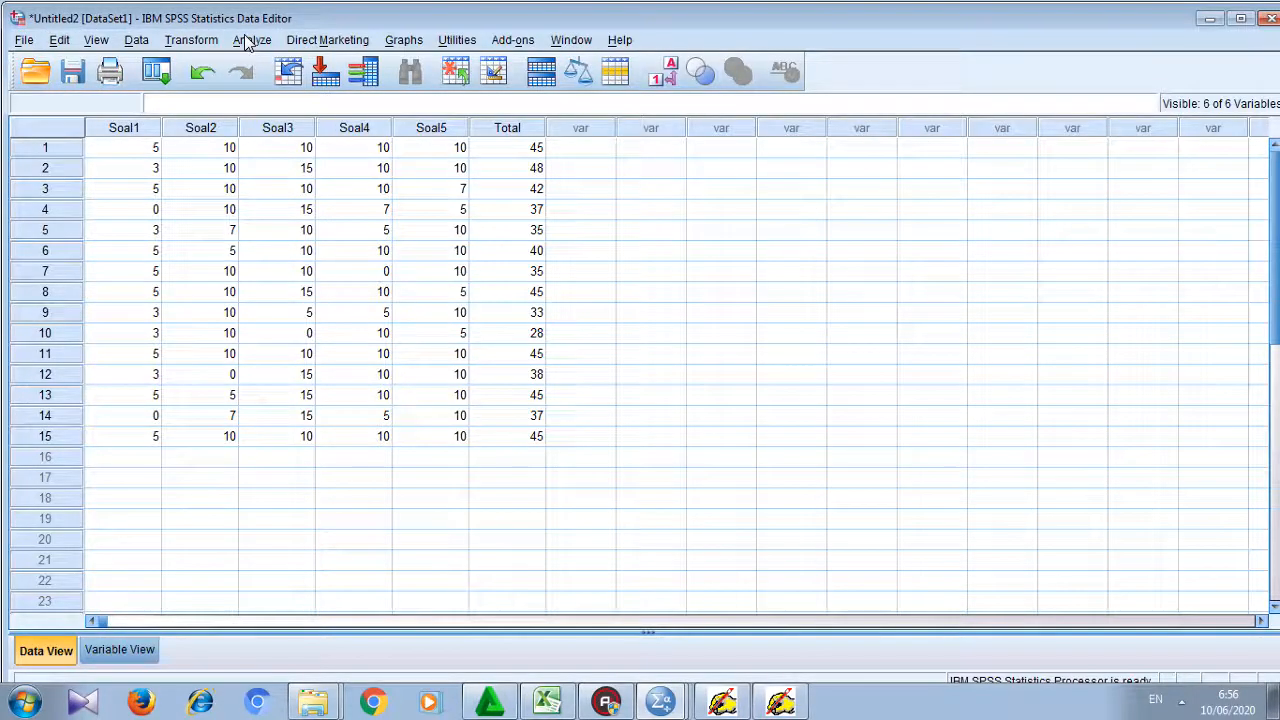
{"action": "left_click", "coordinate": [249, 40]}
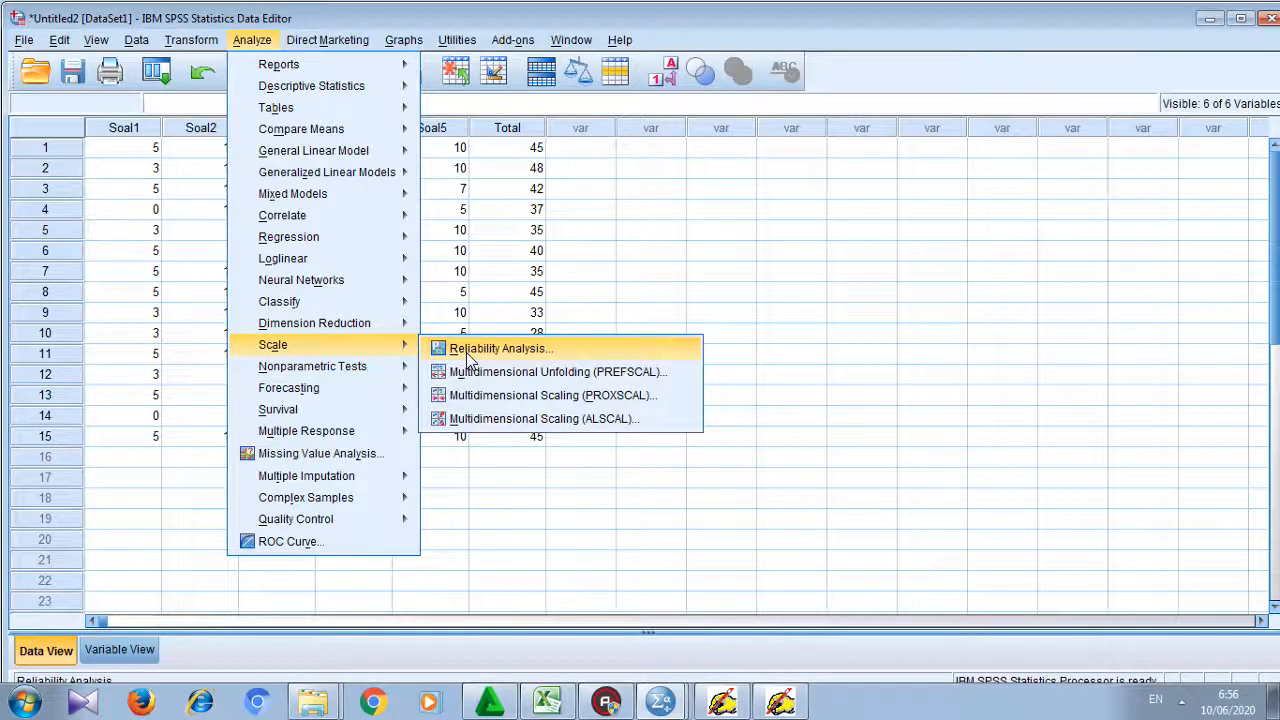
{"action": "left_click", "coordinate": [466, 352]}
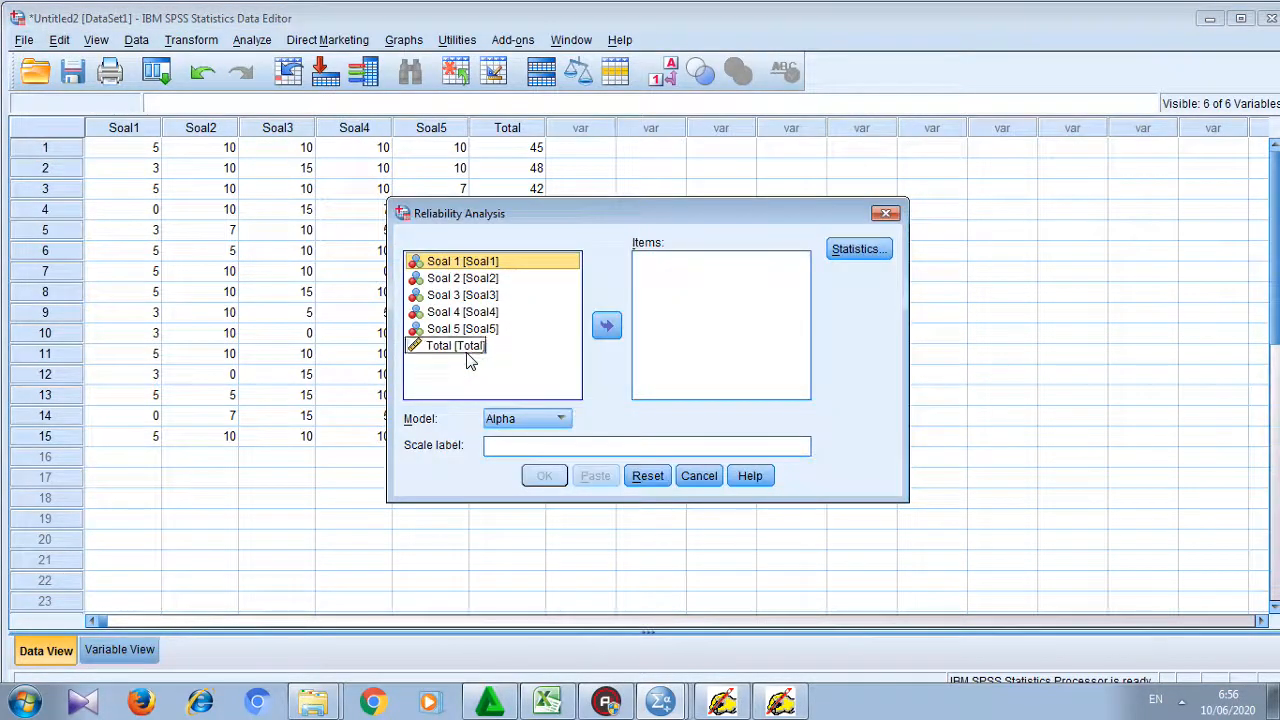
{"action": "left_click", "coordinate": [467, 354], "text": "shift"}
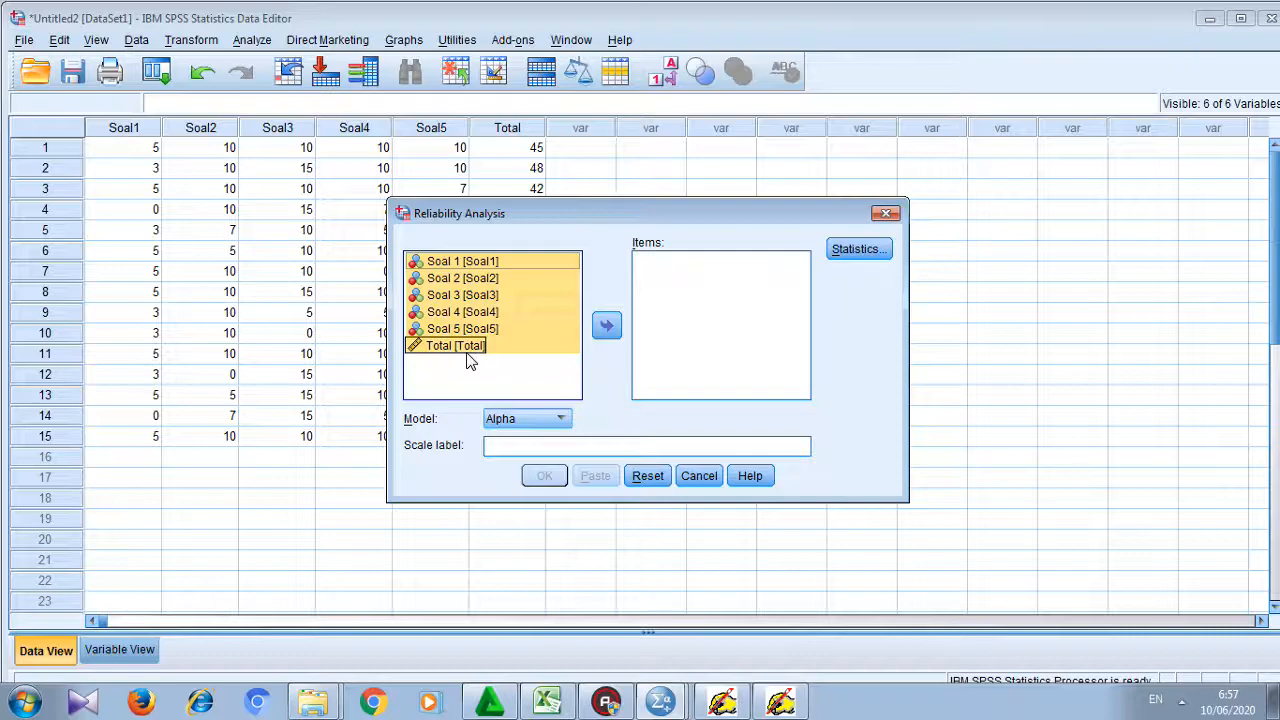
{"action": "left_click", "coordinate": [446, 348], "text": "ctrl"}
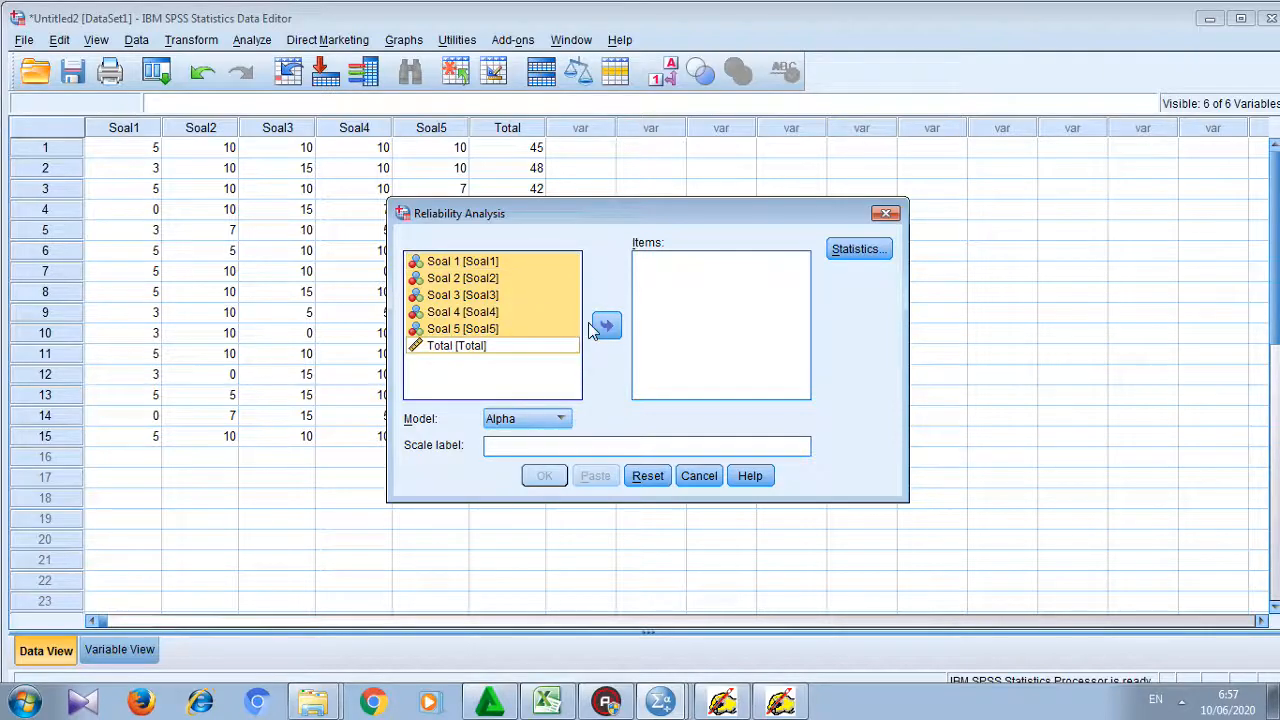
{"action": "left_click", "coordinate": [612, 330]}
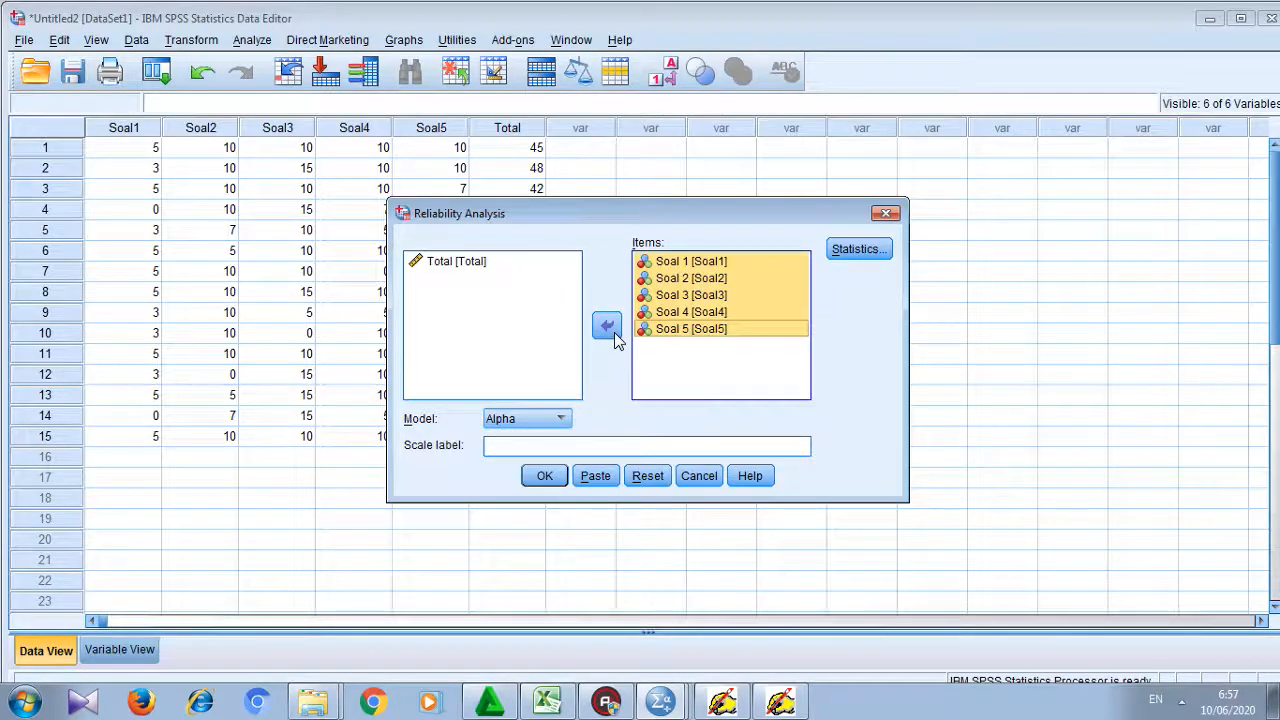
{"action": "left_click", "coordinate": [543, 476]}
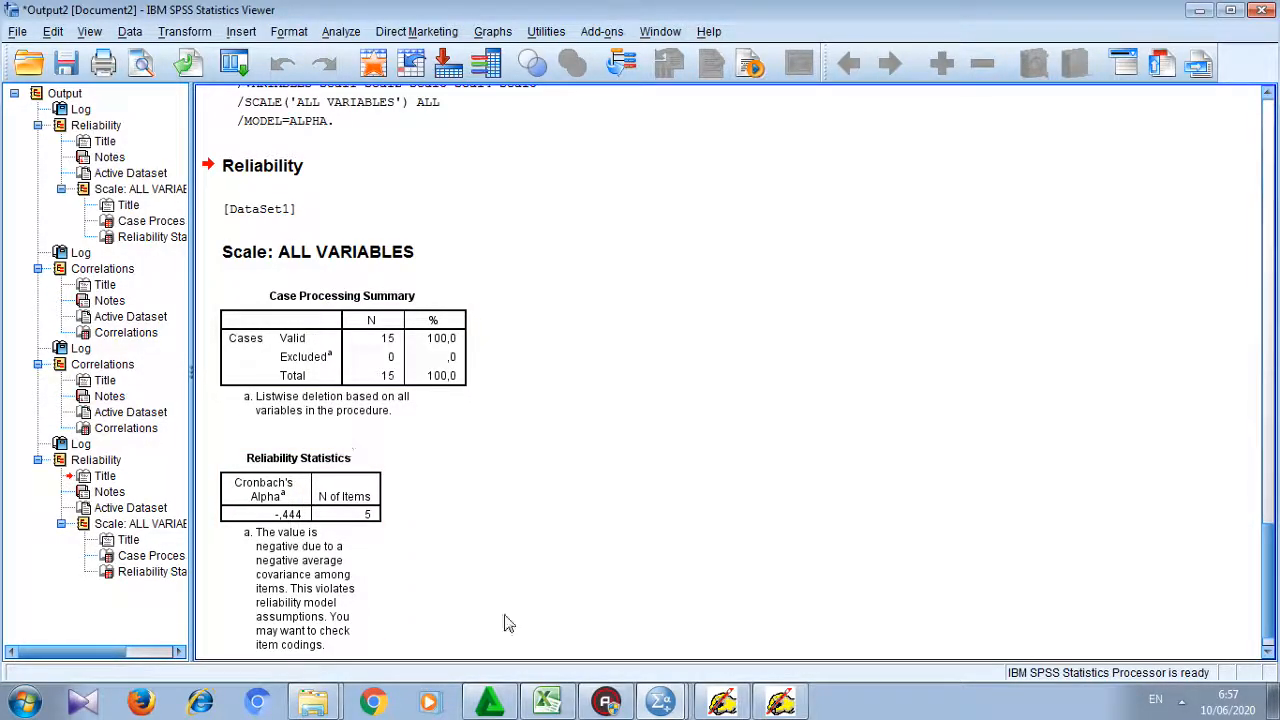
- Switch to ANATES, start its essay module, Anates Uraian, and open the existing file PRAKTEK ANATES ESSAI
{"action": "left_click", "coordinate": [779, 707]}
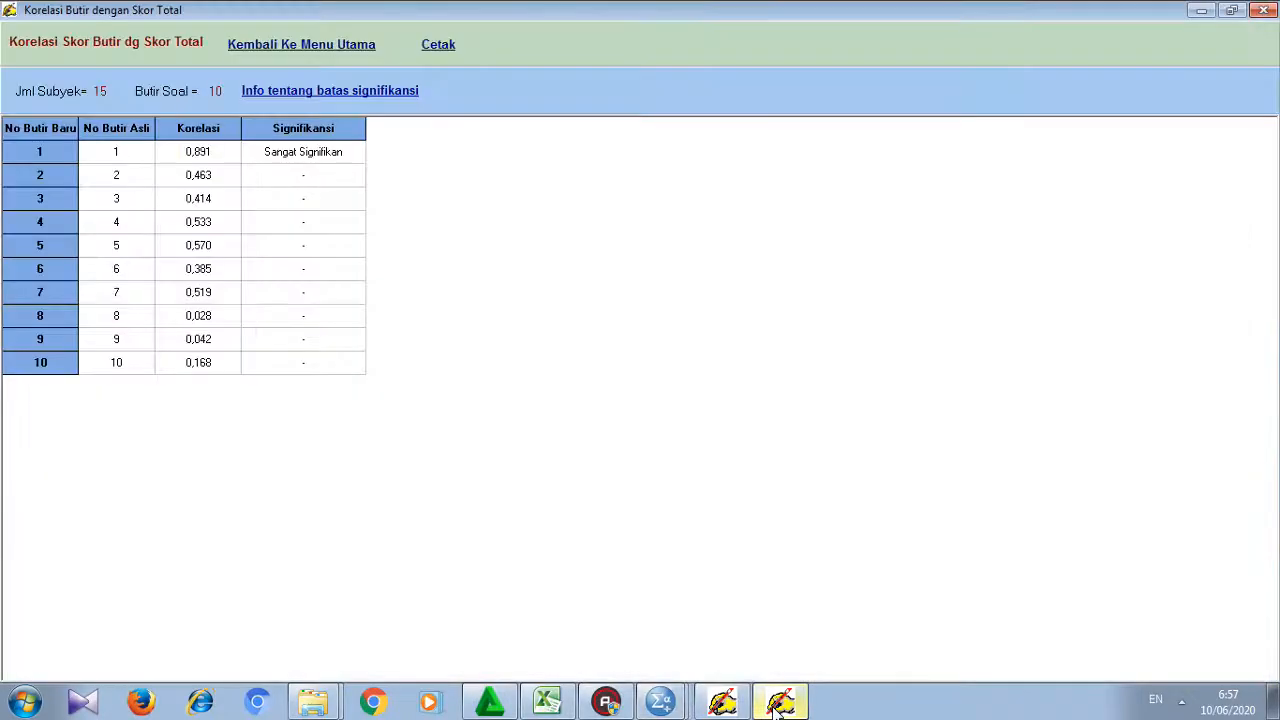
{"action": "left_click", "coordinate": [720, 705]}
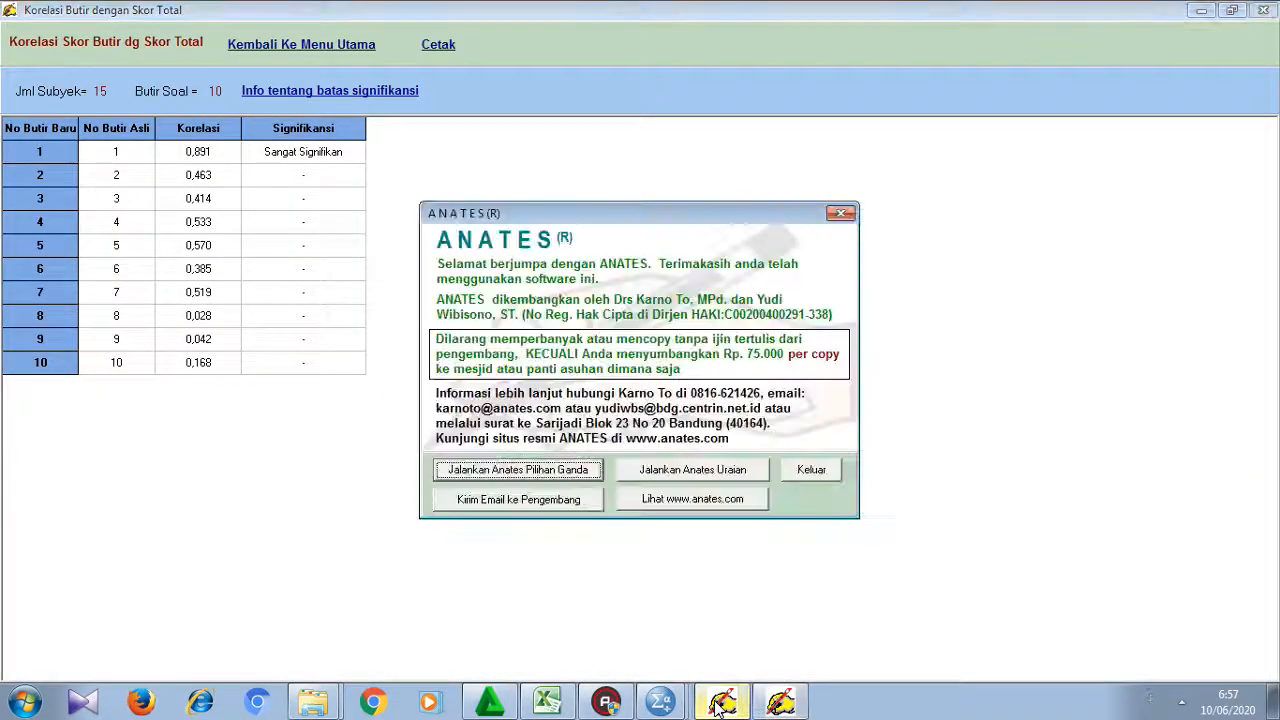
{"action": "left_click", "coordinate": [650, 474]}
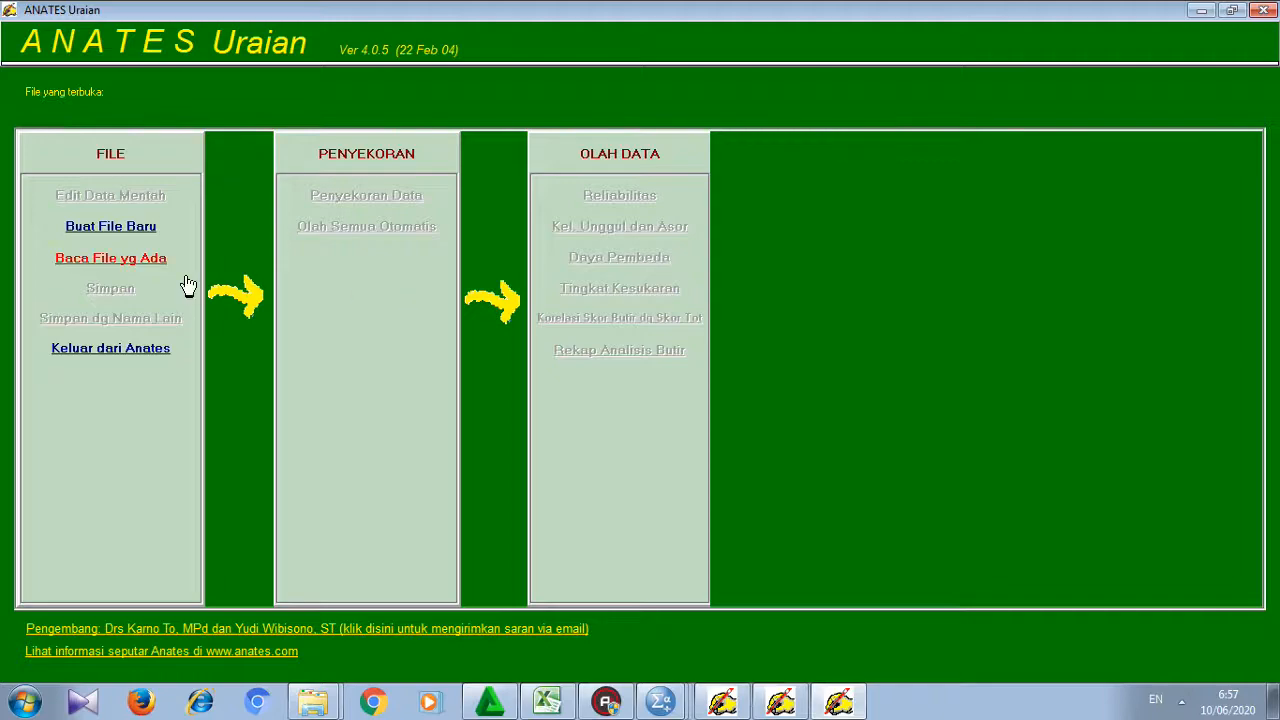
{"action": "left_click", "coordinate": [145, 260]}
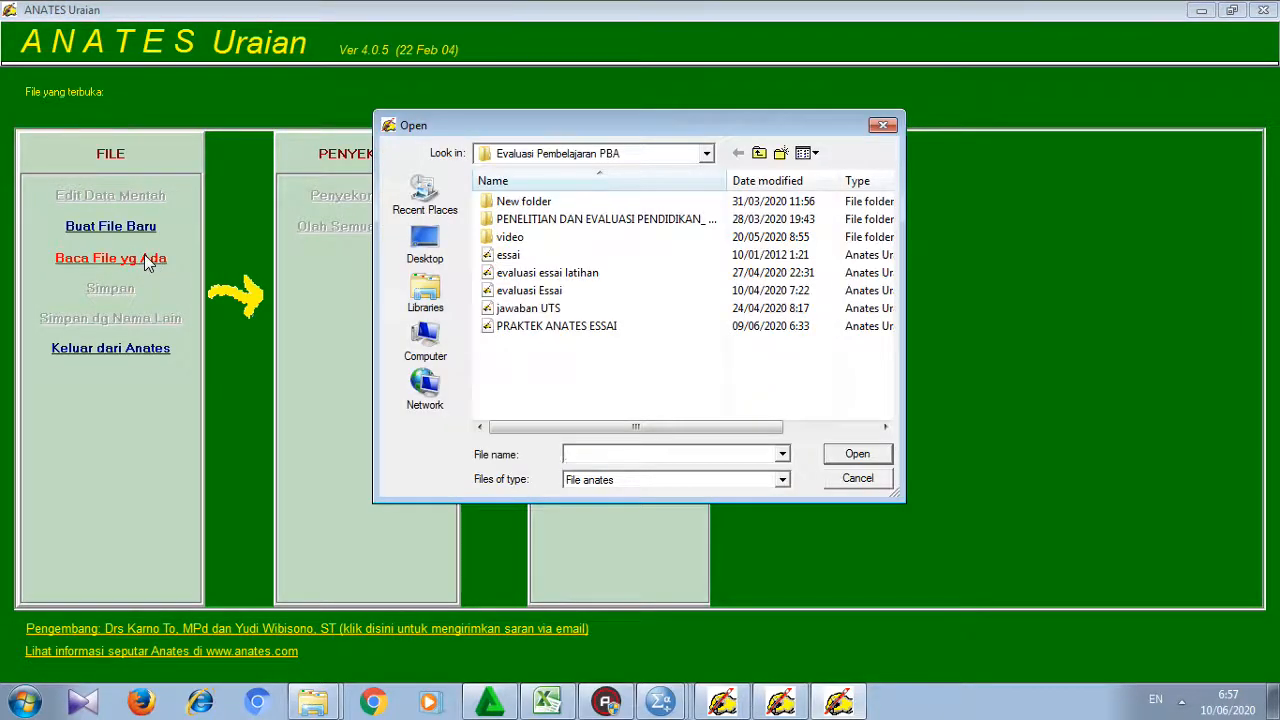
{"action": "left_click", "coordinate": [519, 333]}
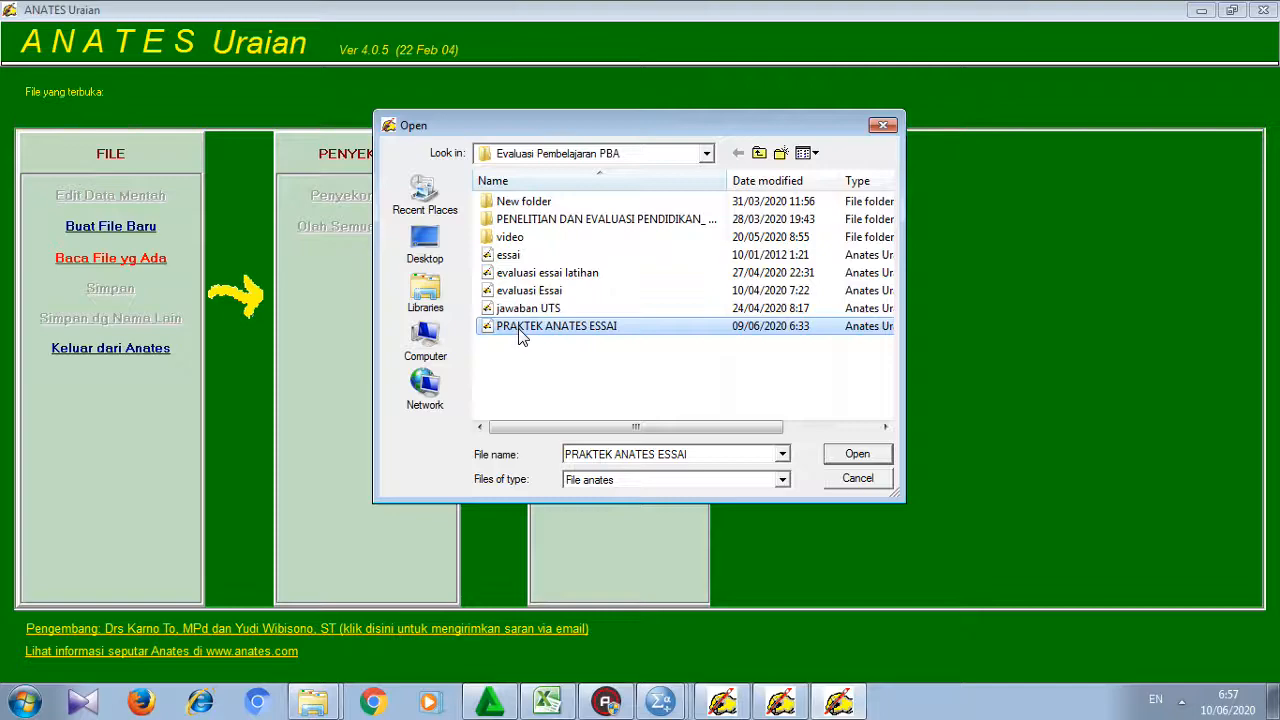
{"action": "double_click", "coordinate": [519, 333]}
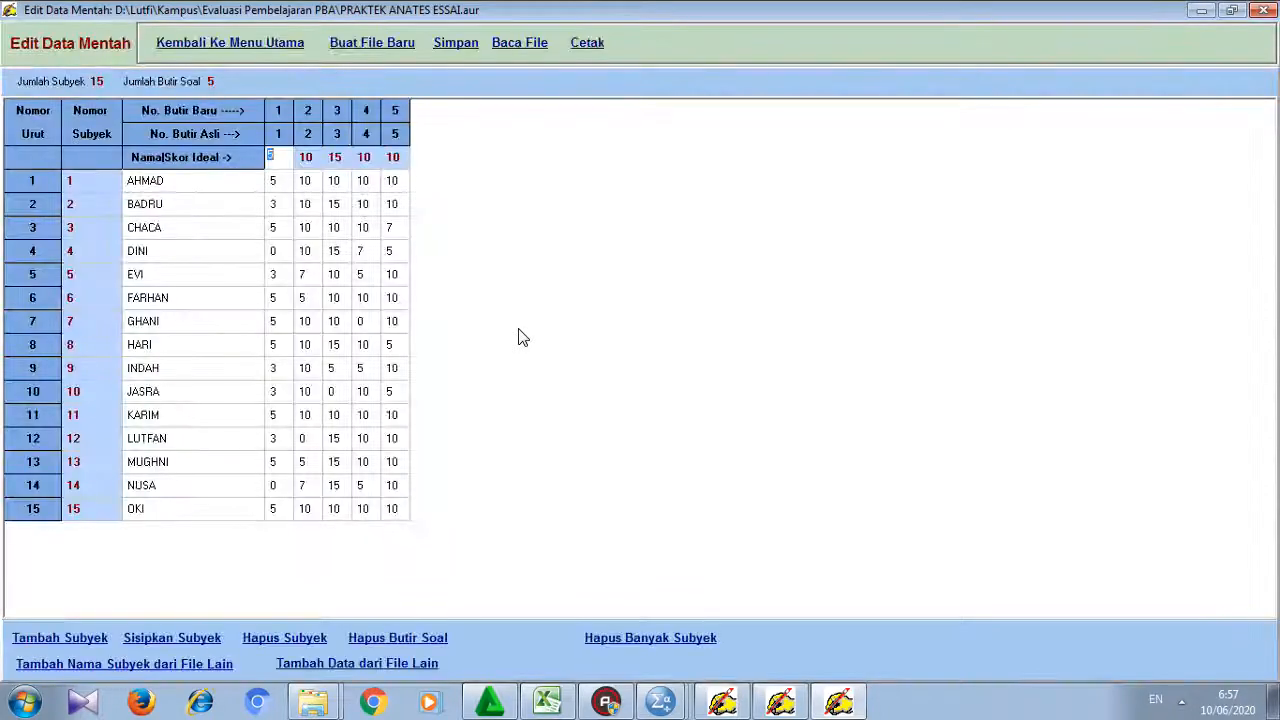
- Score the essay data from the ANATES main menu and calculate the test reliability
{"action": "left_click", "coordinate": [236, 44]}
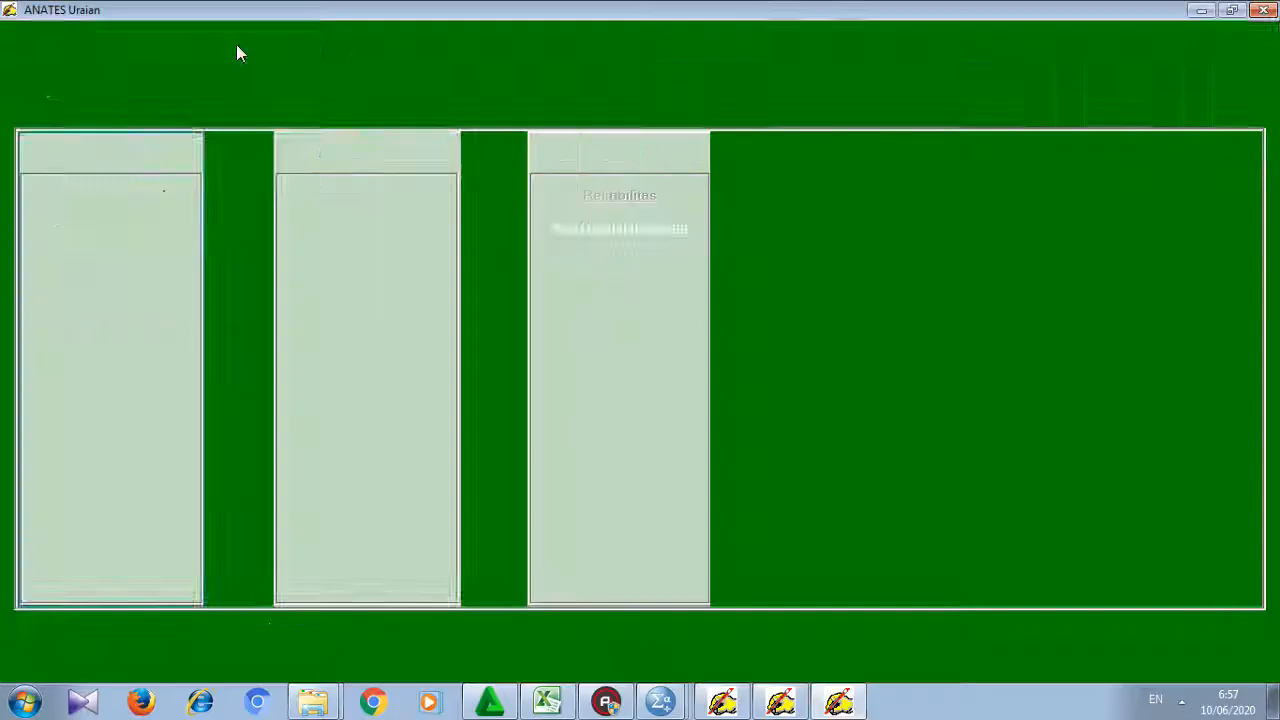
{"action": "left_click", "coordinate": [395, 199]}
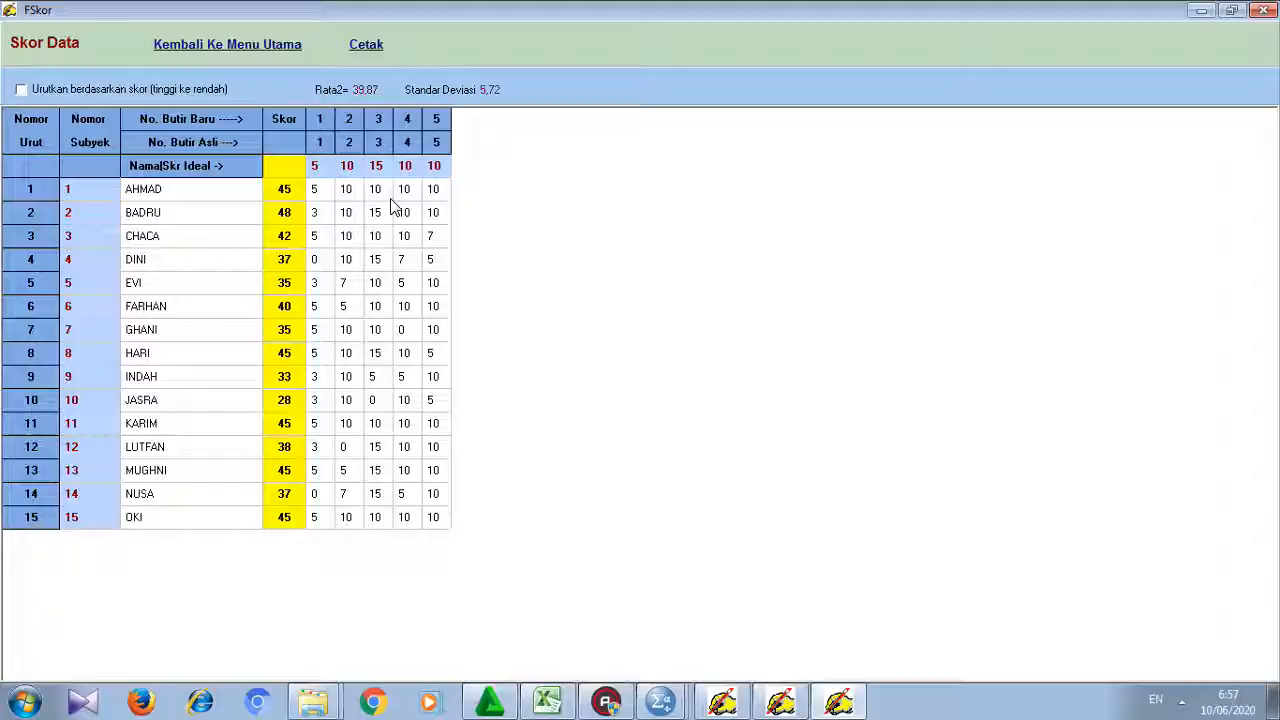
{"action": "left_click", "coordinate": [265, 52]}
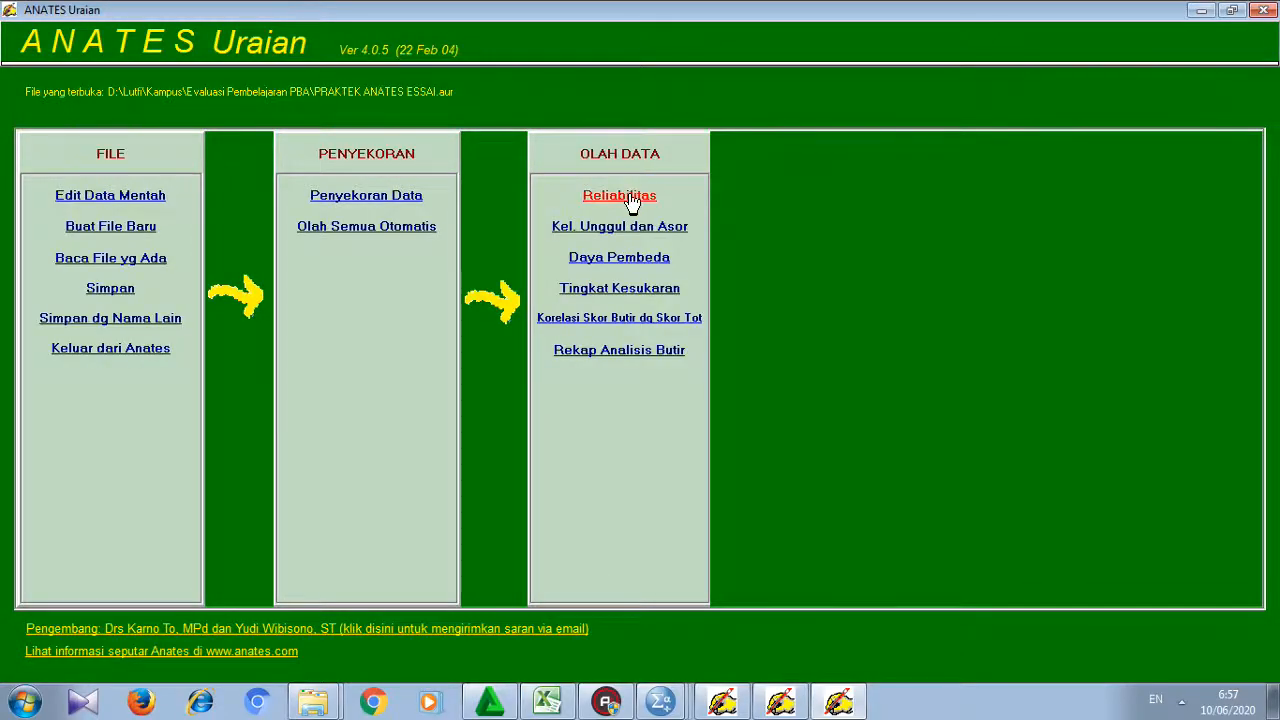
{"action": "left_click", "coordinate": [630, 200]}
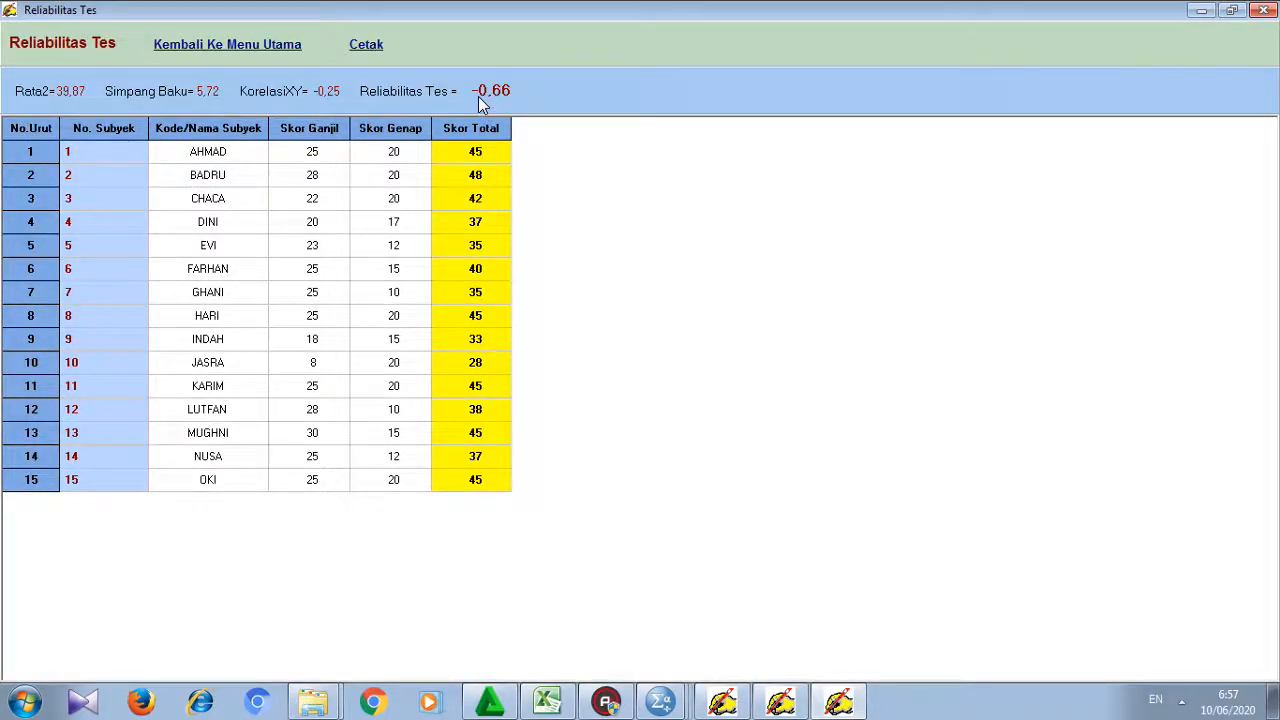
- Switch to the SPSS output and review Cronbach's Alpha and the Total column of the essay correlations table
{"action": "key", "text": "alt+Tab"}
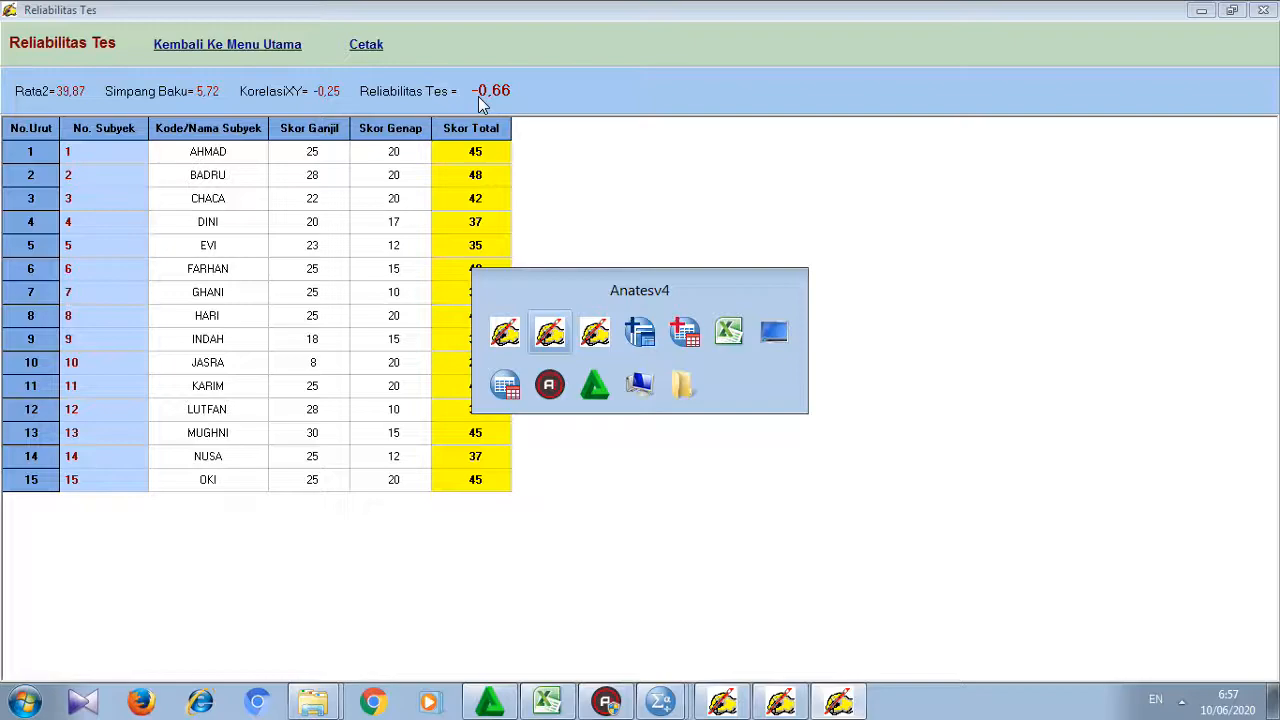
{"action": "key", "text": "alt+Tab"}
{"action": "key", "text": "alt+Tab"}
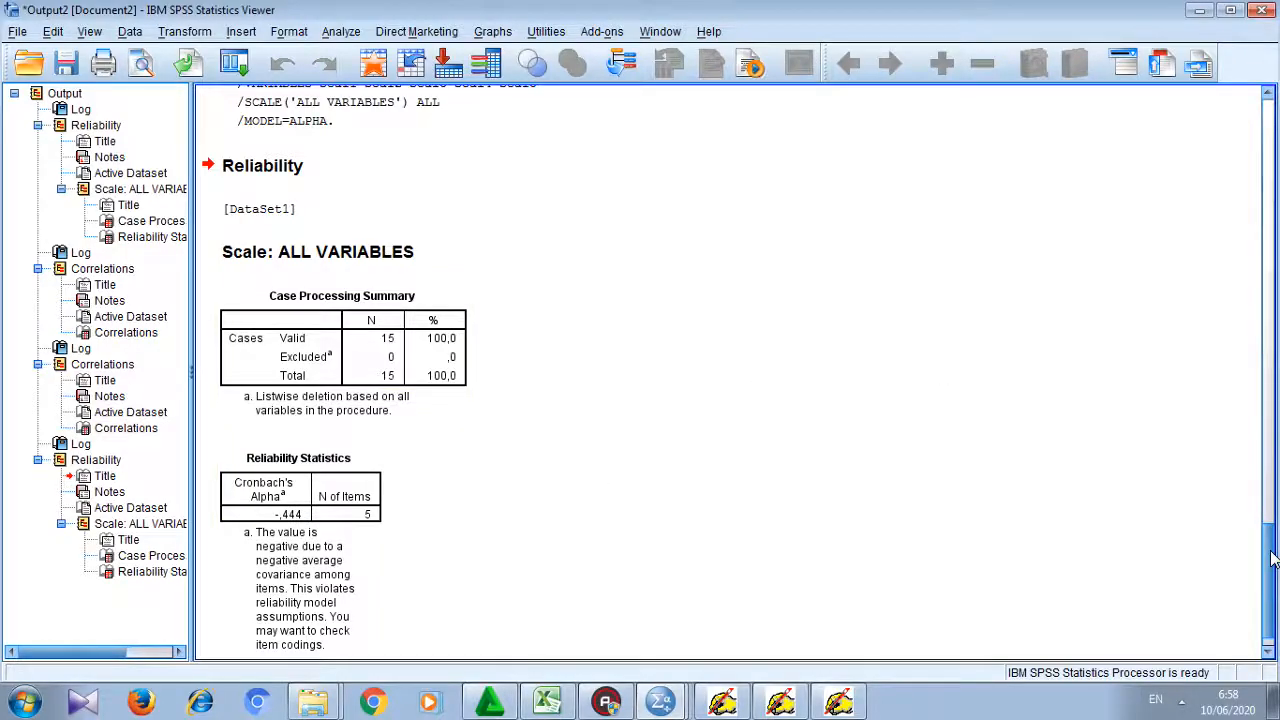
{"action": "left_click_drag", "start_coordinate": [1265, 520], "coordinate": [1273, 428]}
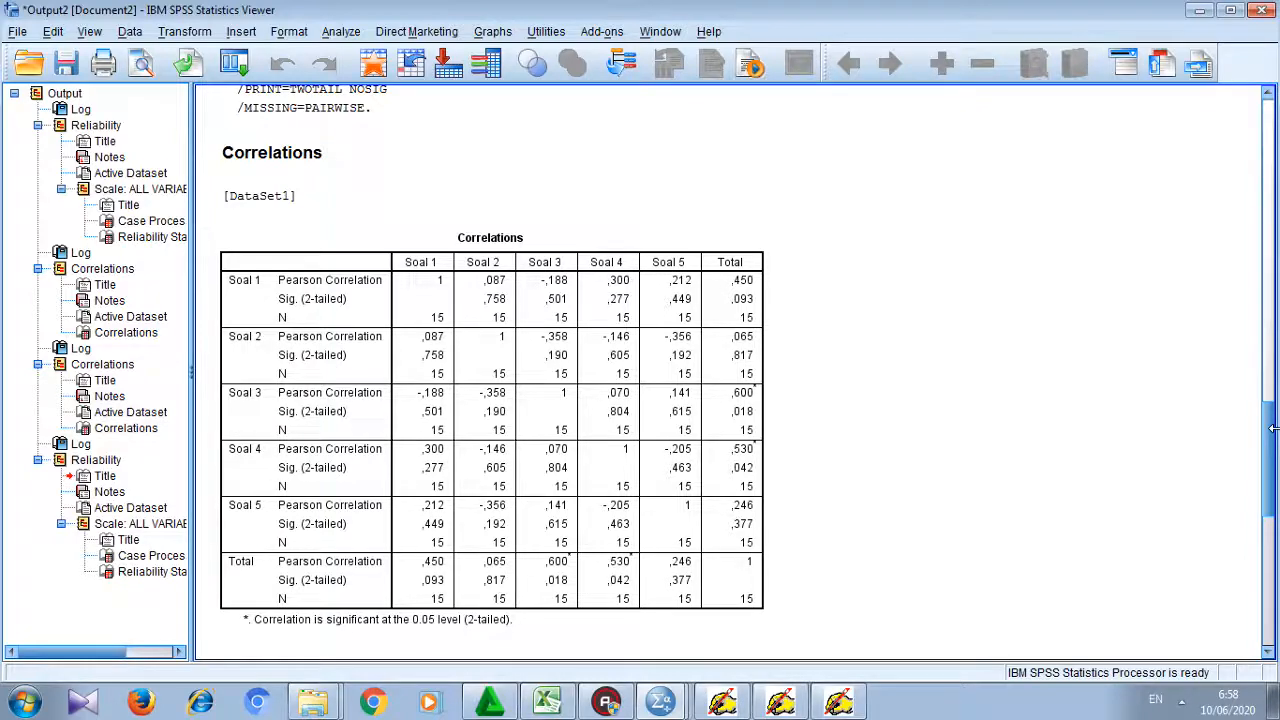
{"action": "left_click", "coordinate": [756, 293]}
{"action": "left_click", "coordinate": [756, 276]}
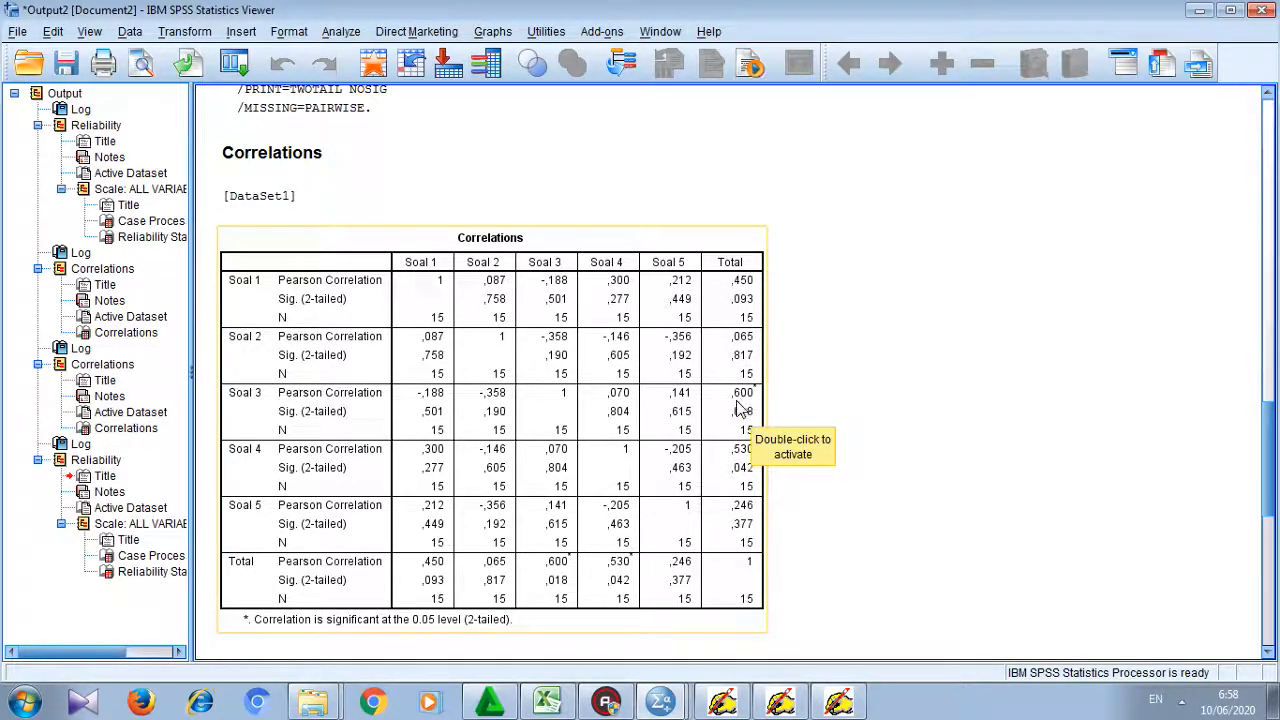
- Switch back to ANATES Uraian and calculate the correlation of item scores with the total score
{"action": "key", "text": "alt+Tab"}
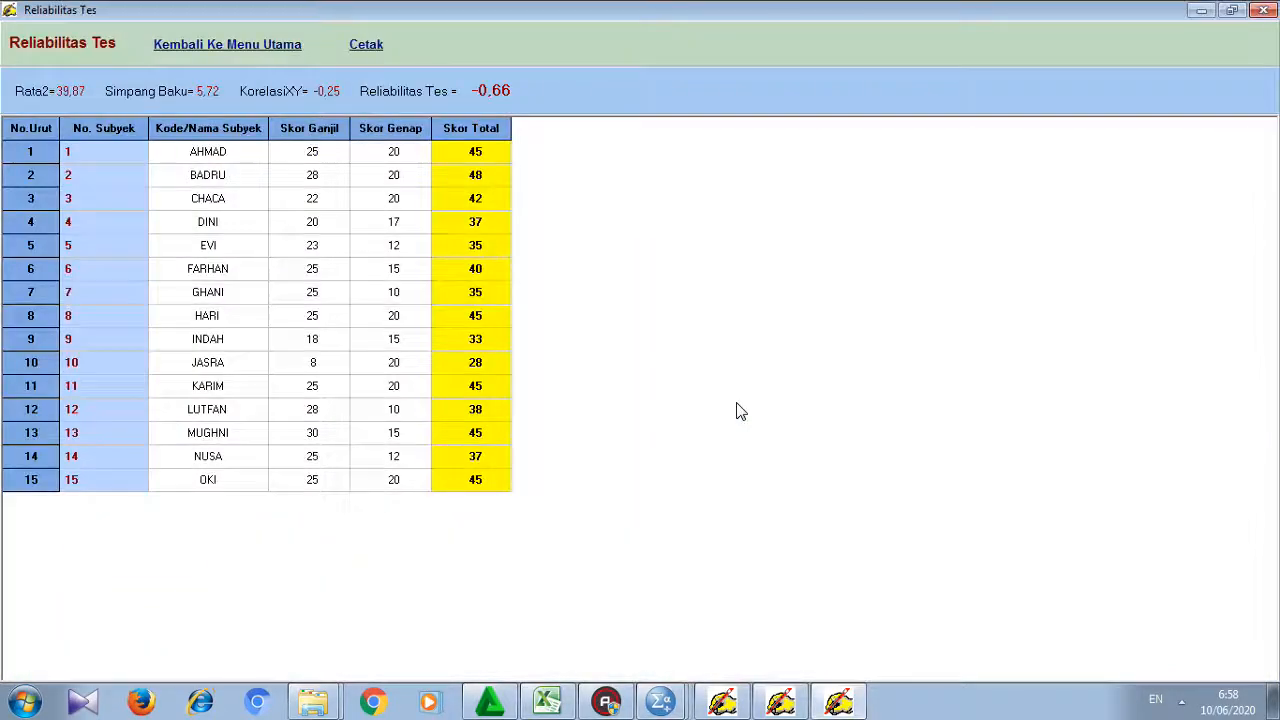
{"action": "left_click", "coordinate": [225, 46]}
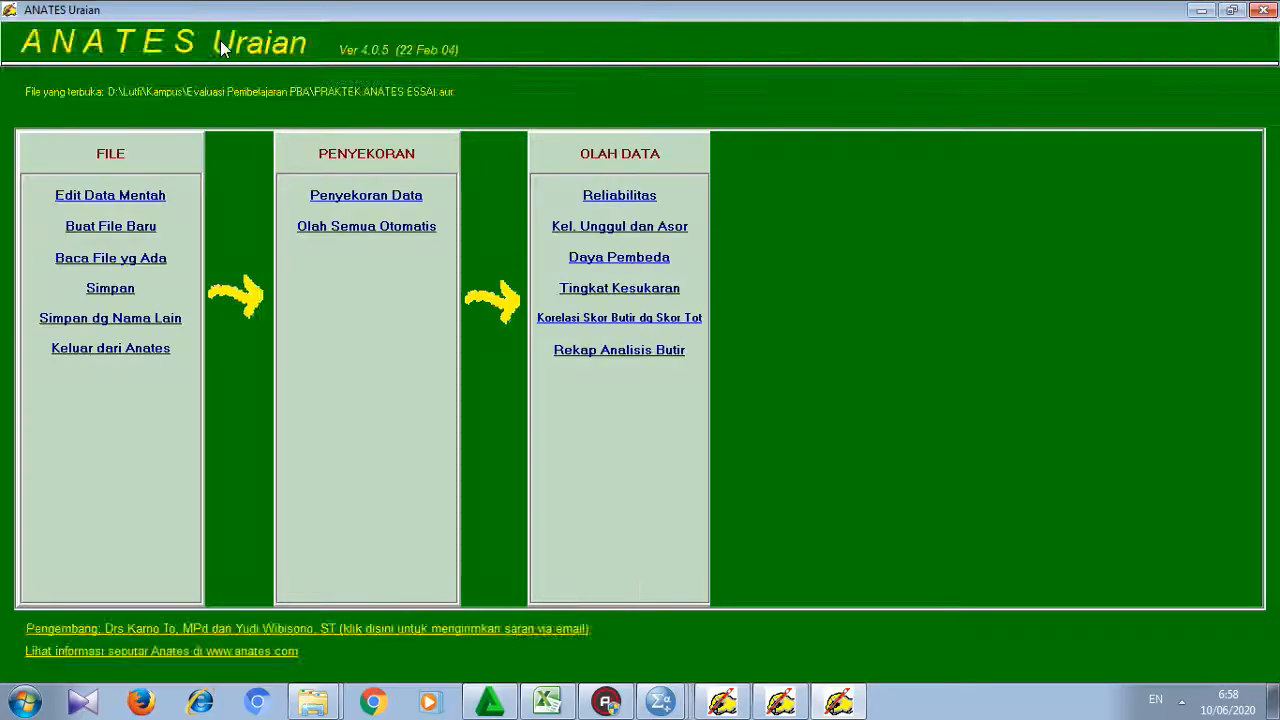
{"action": "left_click", "coordinate": [584, 329]}
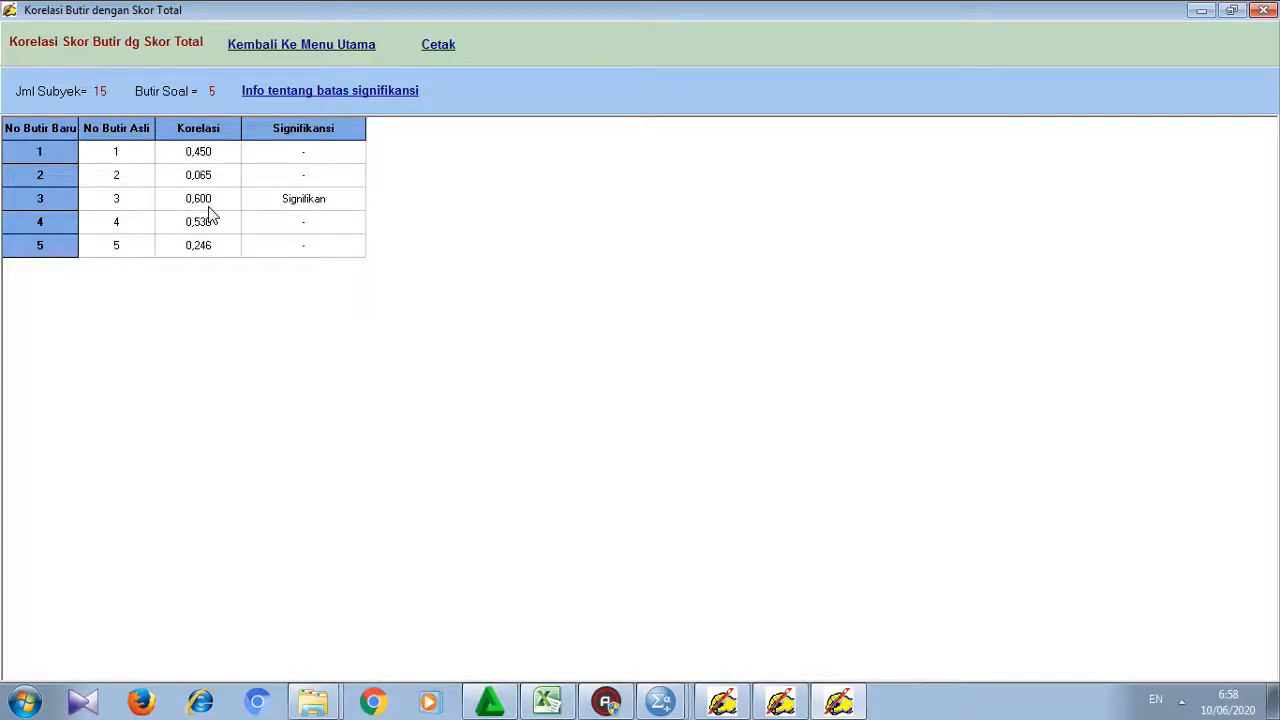
- Compare the item-total correlations of the five essay questions between the SPSS output and ANATES
{"action": "key", "text": "alt+Tab"}
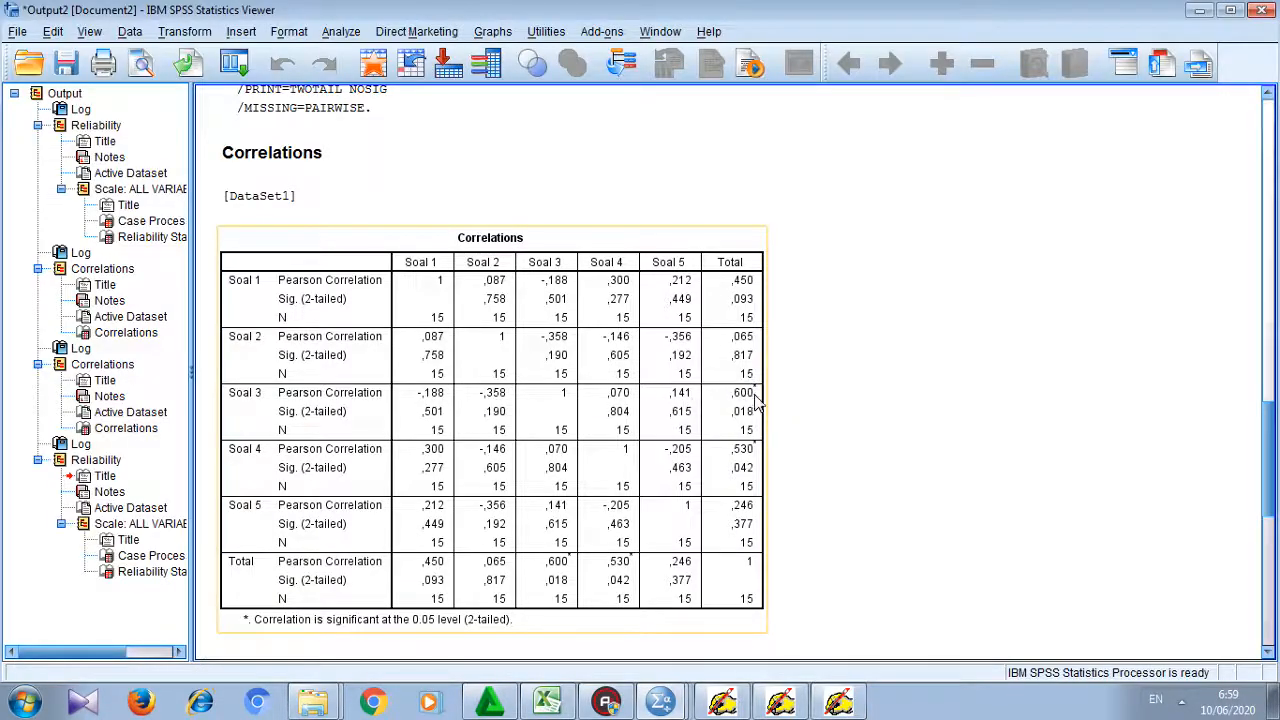
{"action": "key", "text": "alt+Tab"}
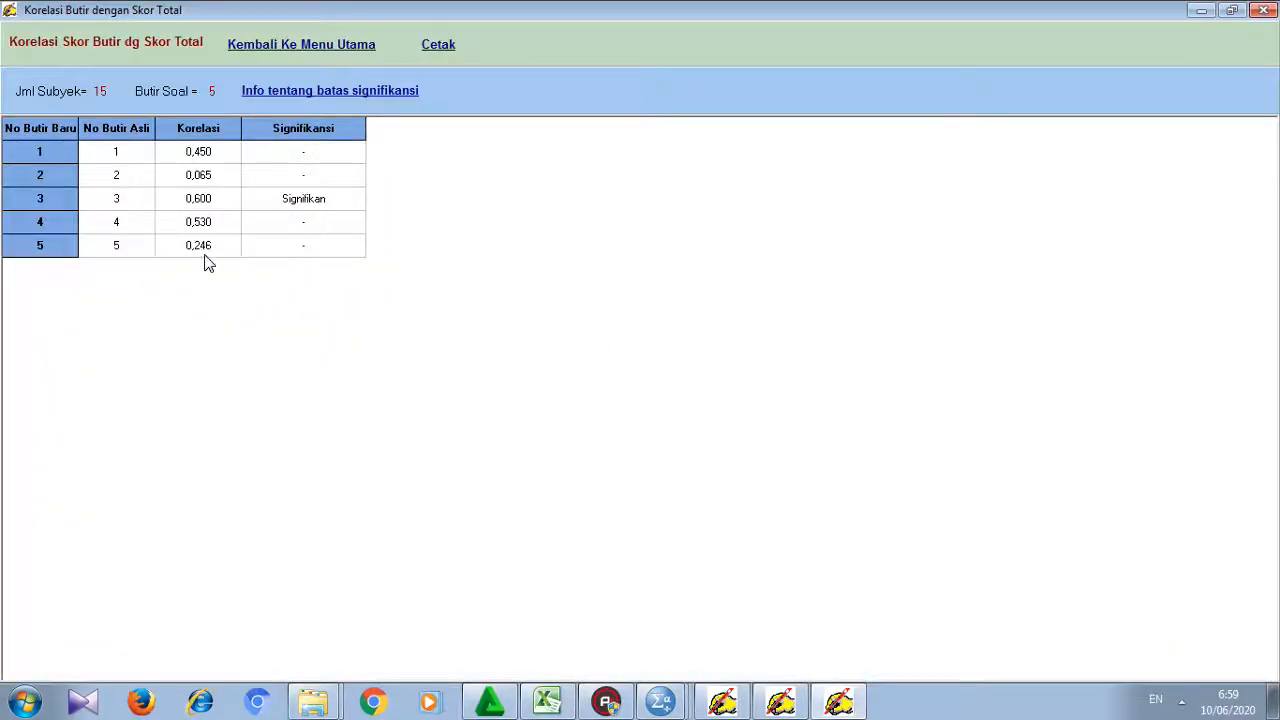
{"action": "key", "text": "alt+Tab"}
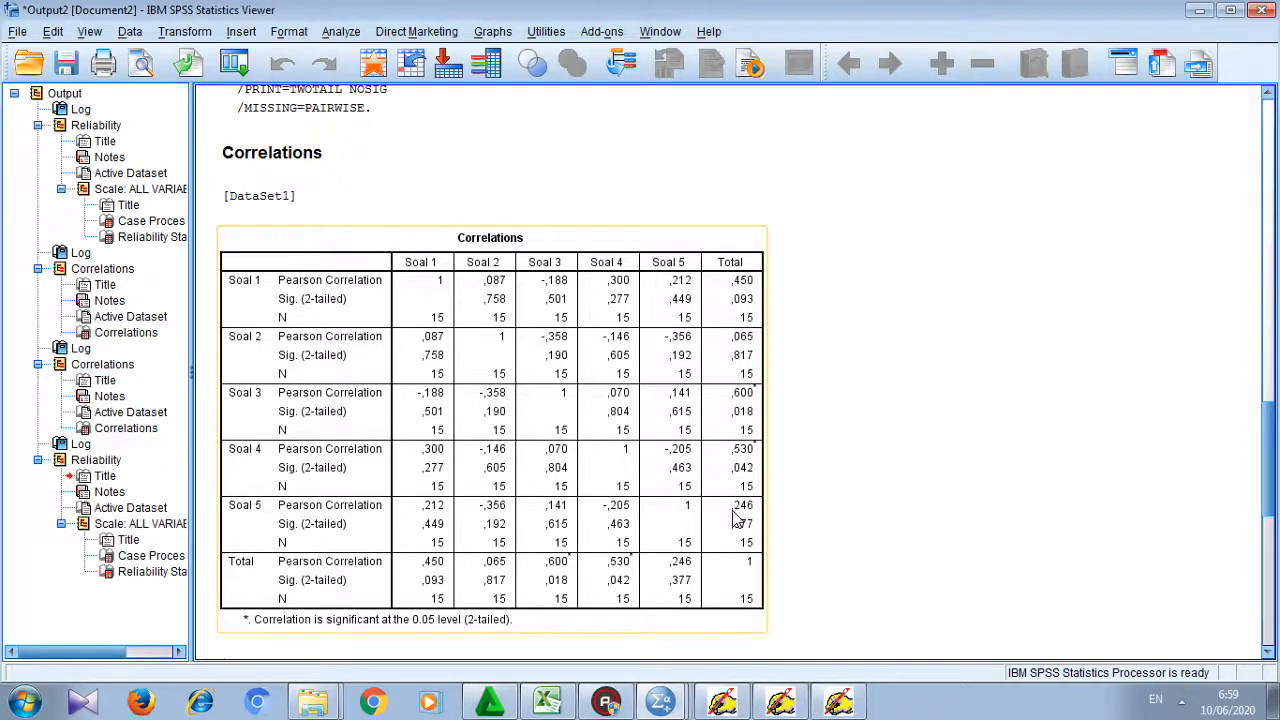
{"action": "left_click", "coordinate": [350, 114]}
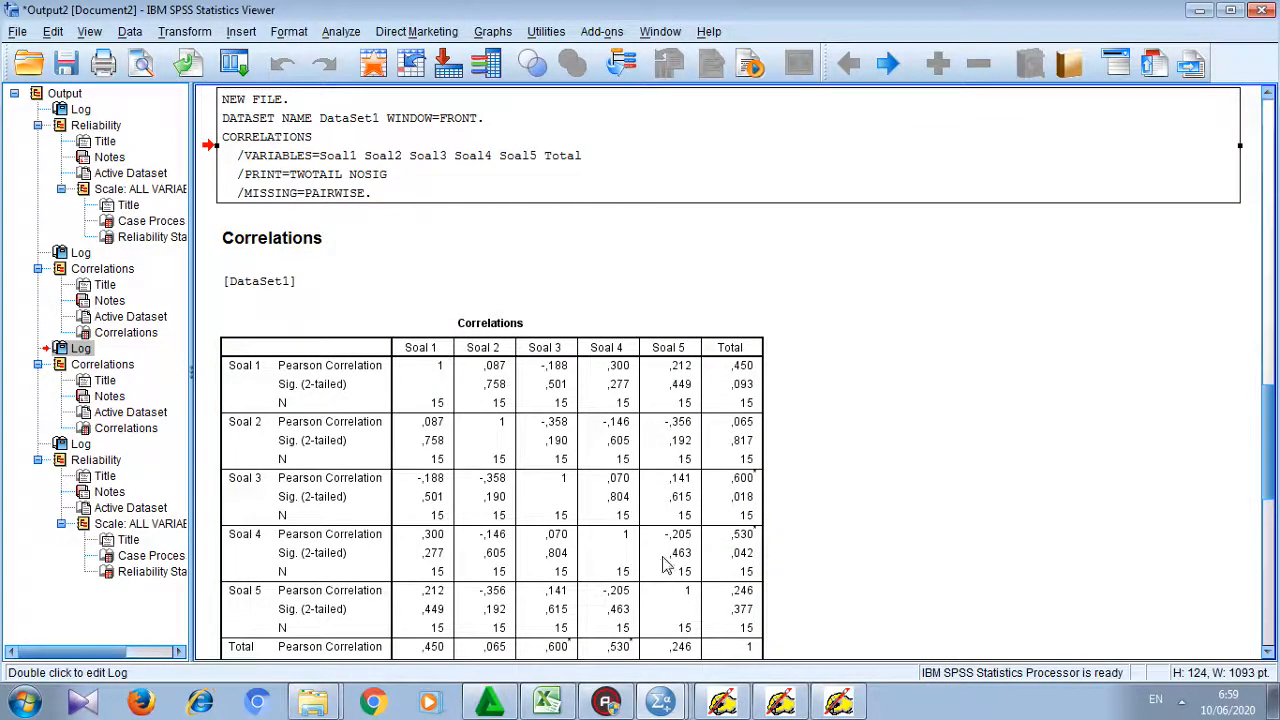
{"action": "mouse_move", "coordinate": [330, 705]}
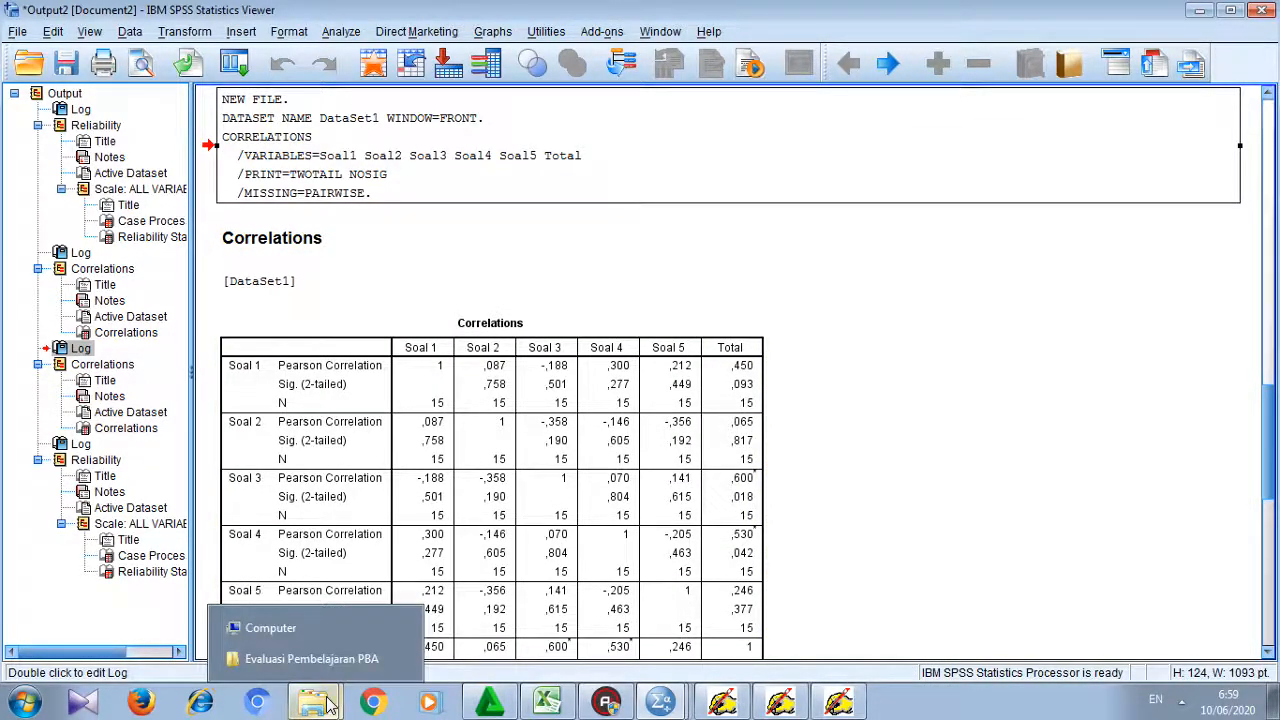
- Open the presentation "Pert 5 Analisis Validitas Item Tes Objektif (Evaluasi pembelajaran PBA)" from the Evaluasi Pembelajaran PBA folder in PowerPoint and maximize it
{"action": "left_click", "coordinate": [288, 659]}
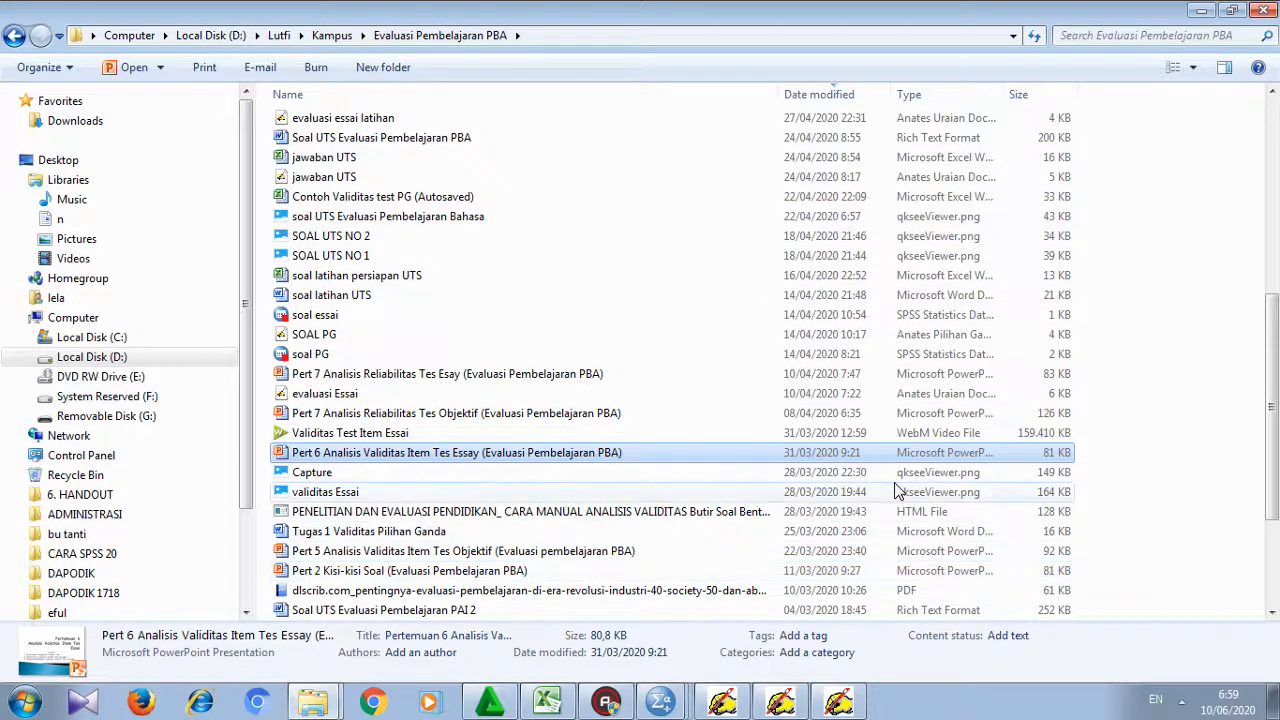
{"action": "left_click", "coordinate": [543, 556]}
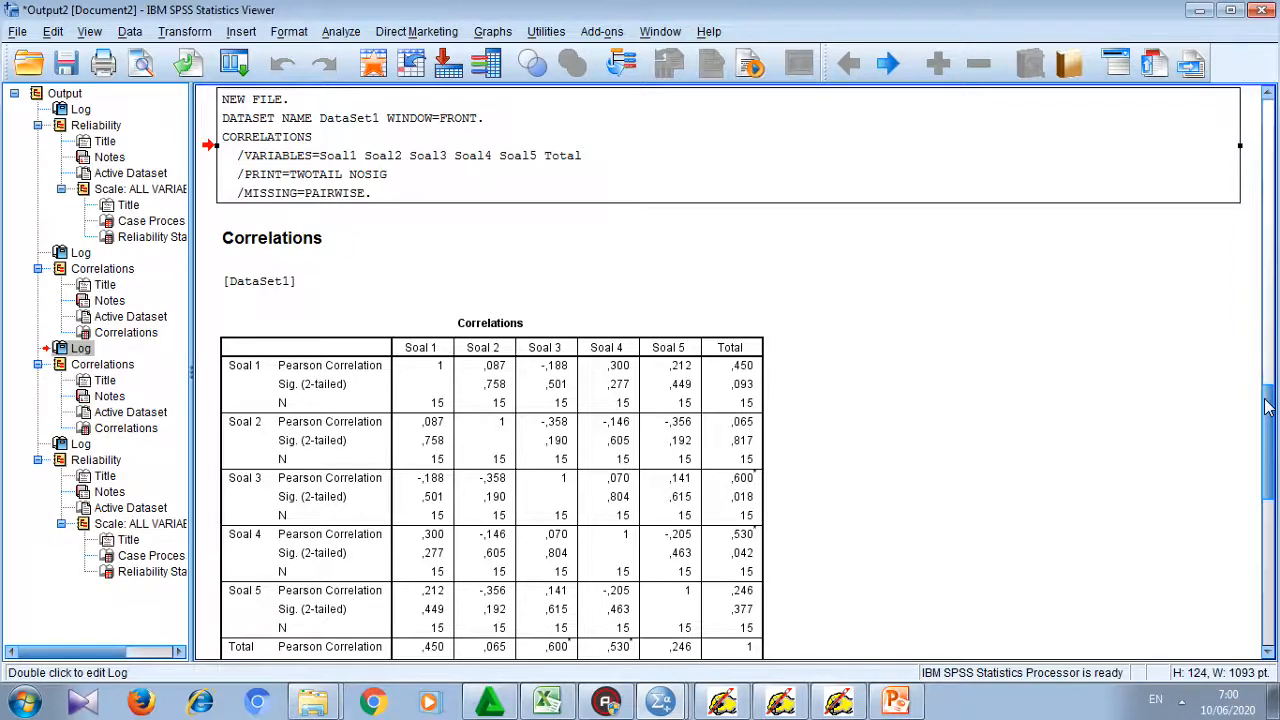
{"action": "left_click", "coordinate": [896, 700]}
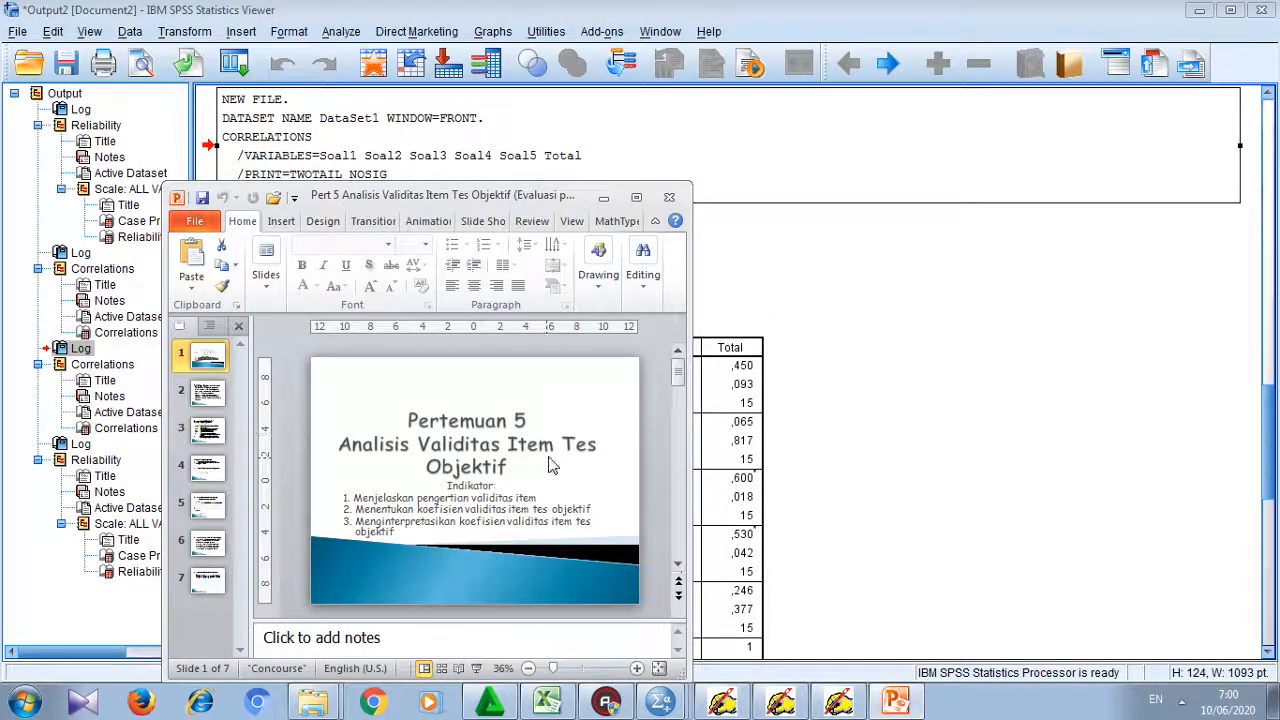
{"action": "left_click", "coordinate": [637, 198]}
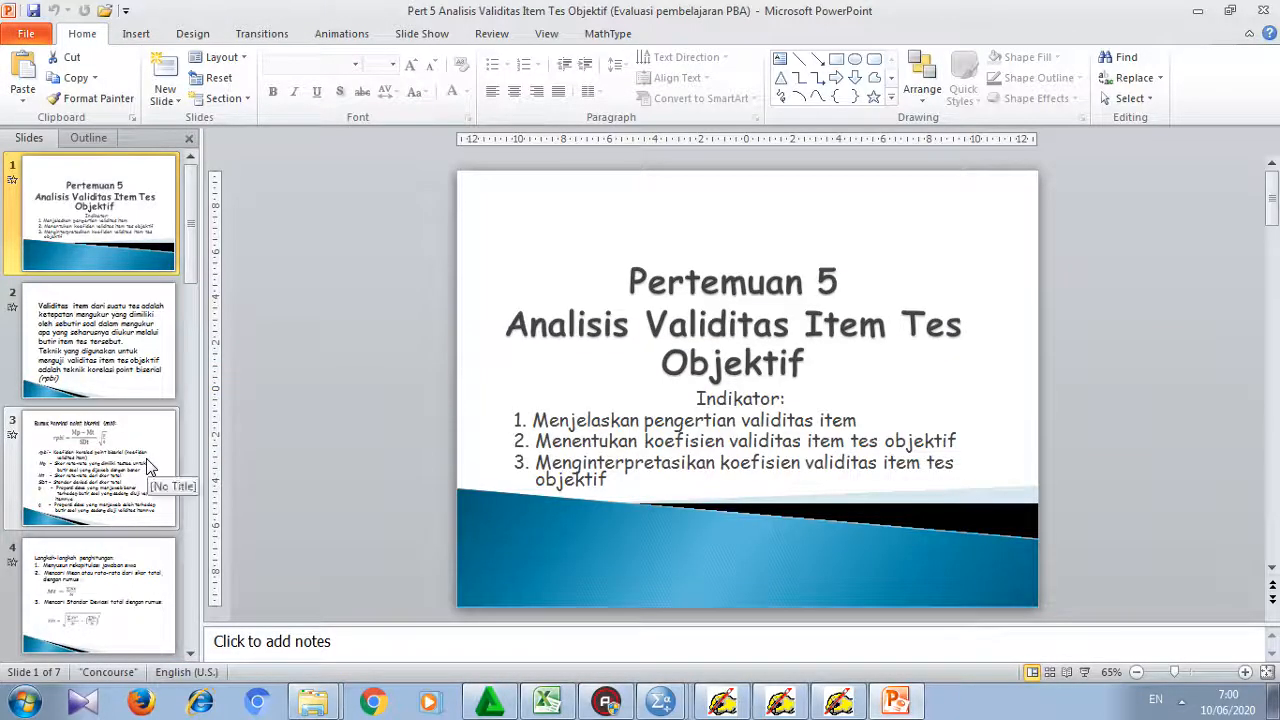
- Review the slides on the point biserial correlation formula, the Mp calculation and the item validity recap table, returning to the title slide
{"action": "left_click", "coordinate": [160, 462]}
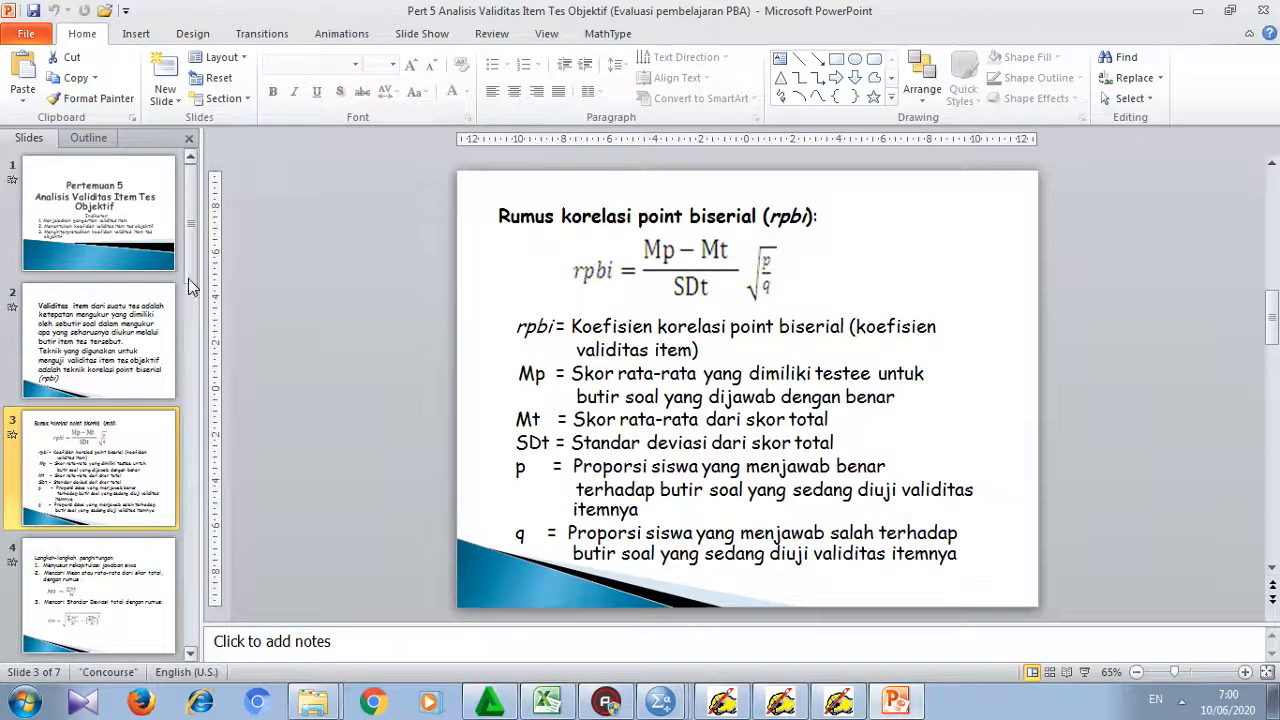
{"action": "scroll", "coordinate": [188, 310], "scroll_direction": "down", "scroll_amount": 5}
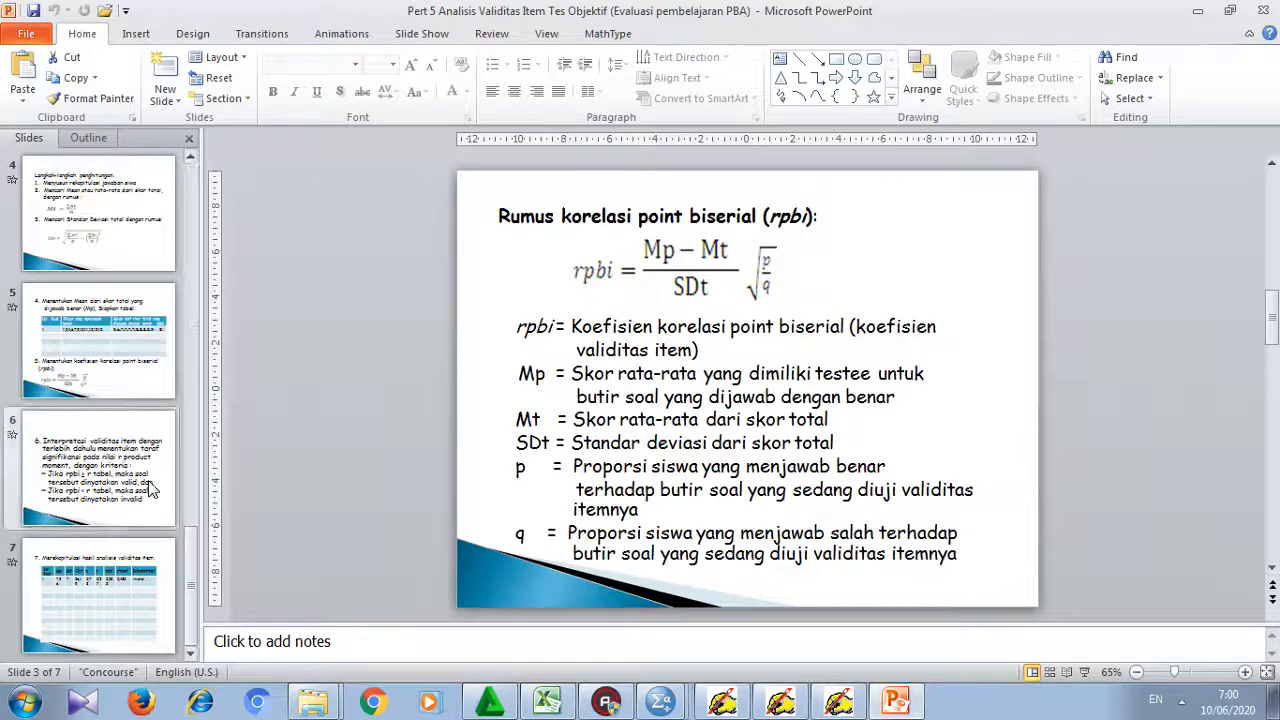
{"action": "left_click", "coordinate": [127, 581]}
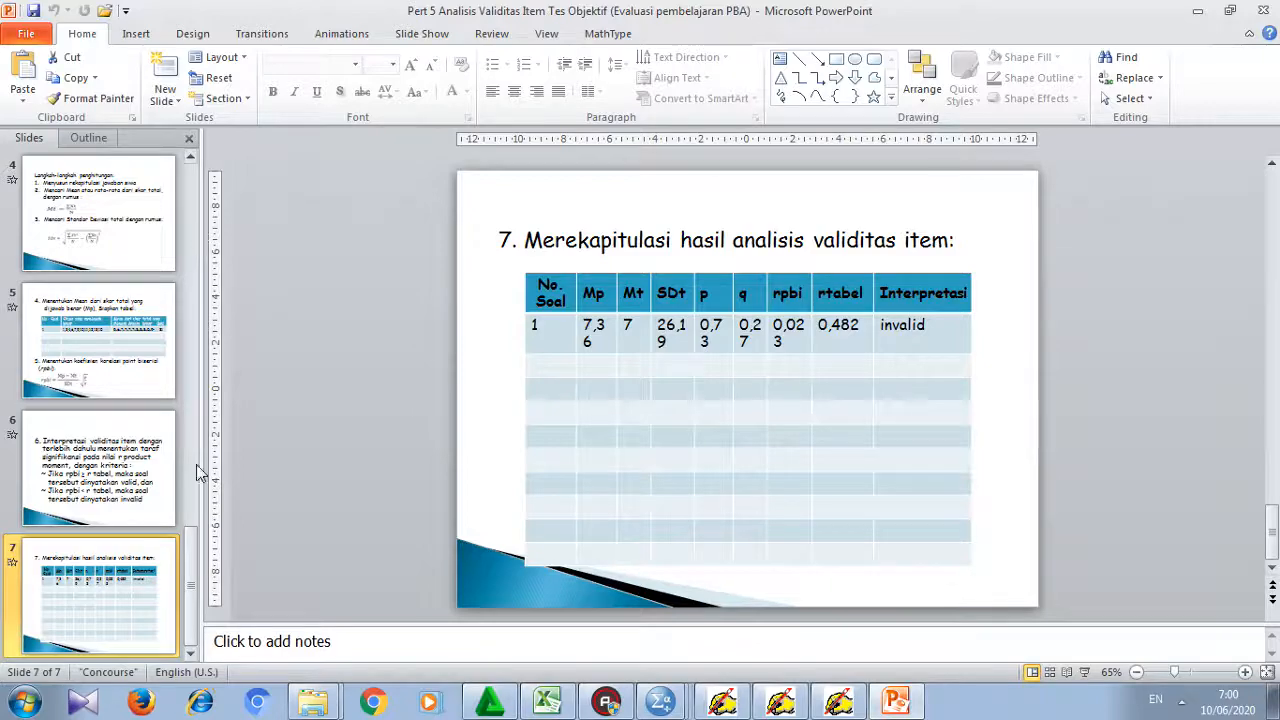
{"action": "left_click", "coordinate": [136, 509]}
{"action": "left_click", "coordinate": [110, 330]}
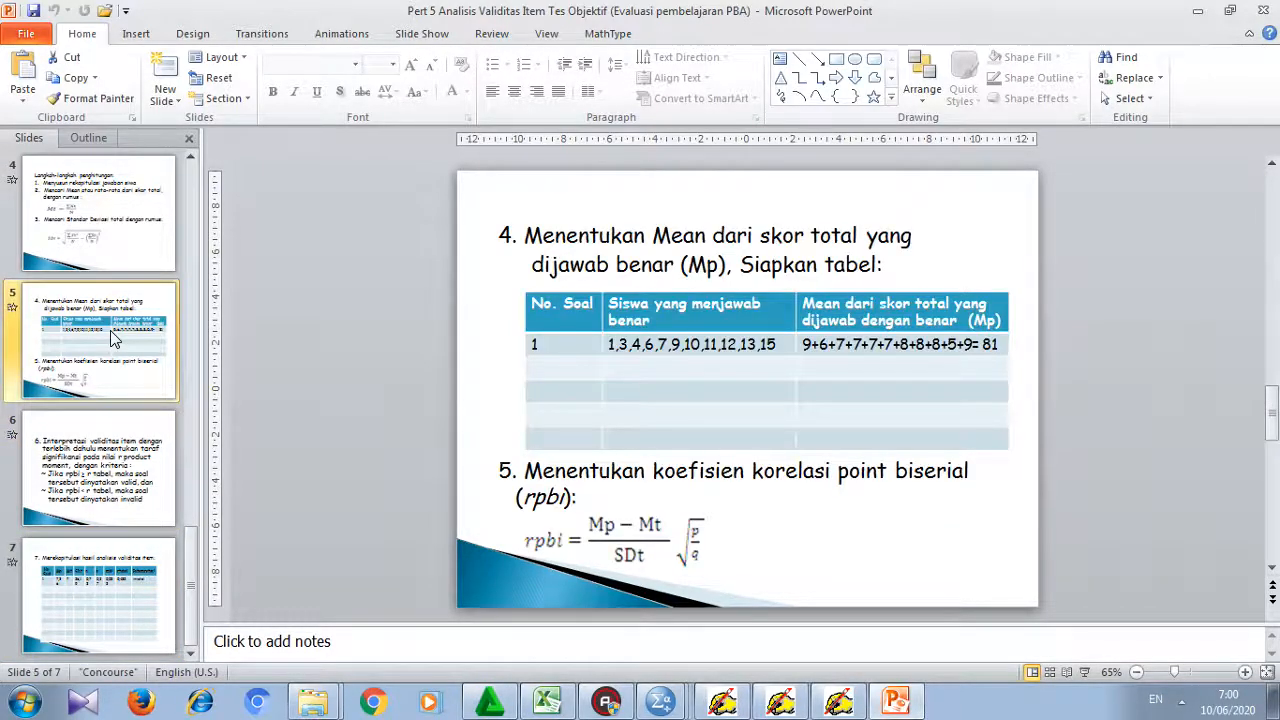
{"action": "key", "text": "Up"}
{"action": "key", "text": "Up"}
{"action": "key", "text": "Up"}
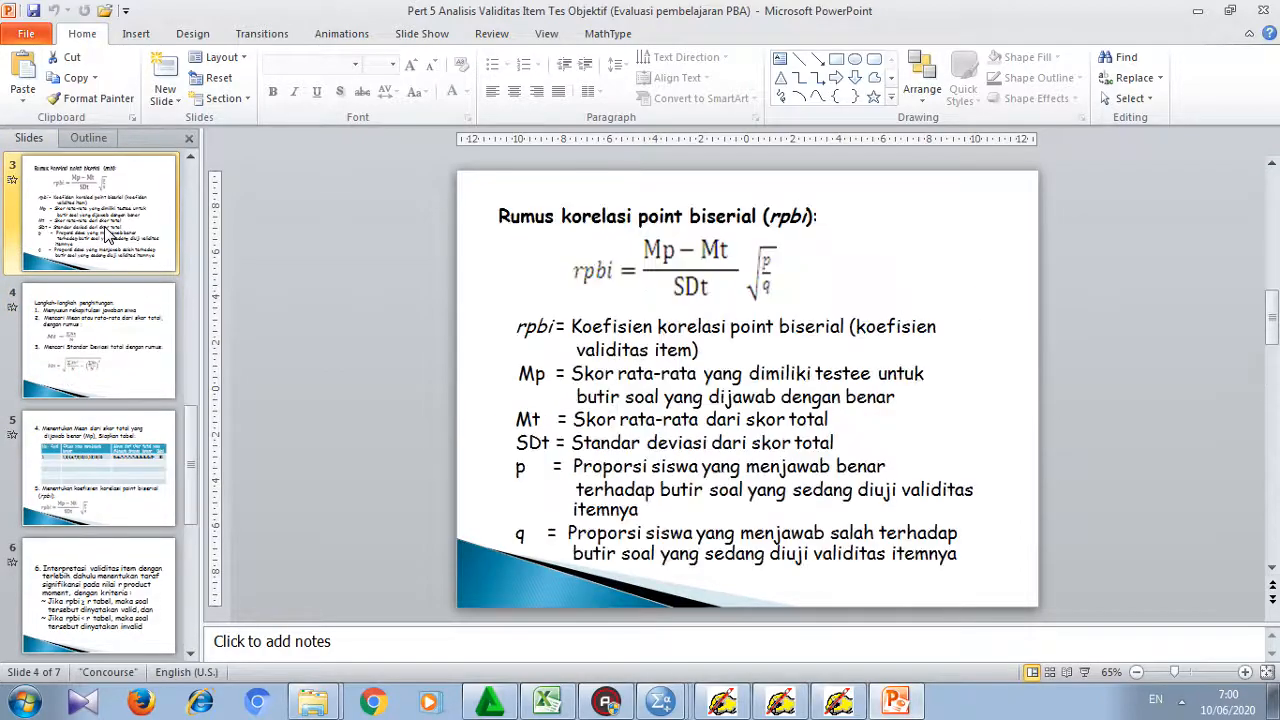
{"action": "key", "text": "Up"}
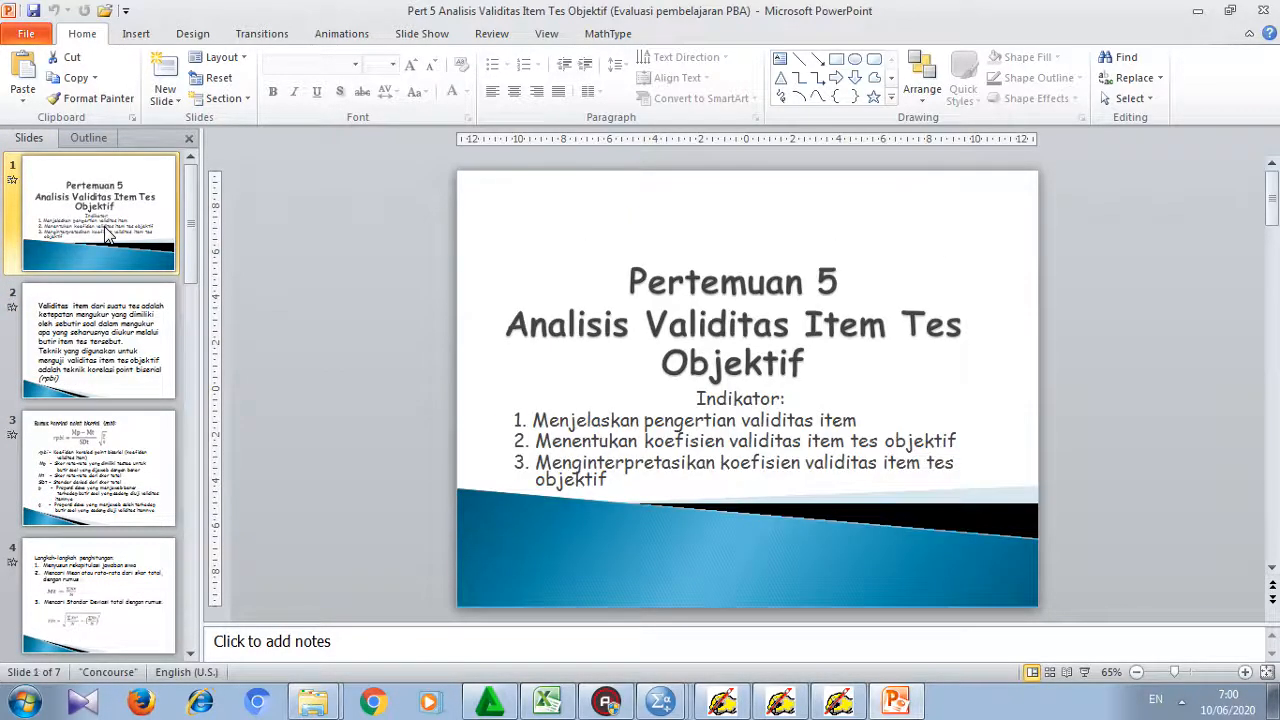